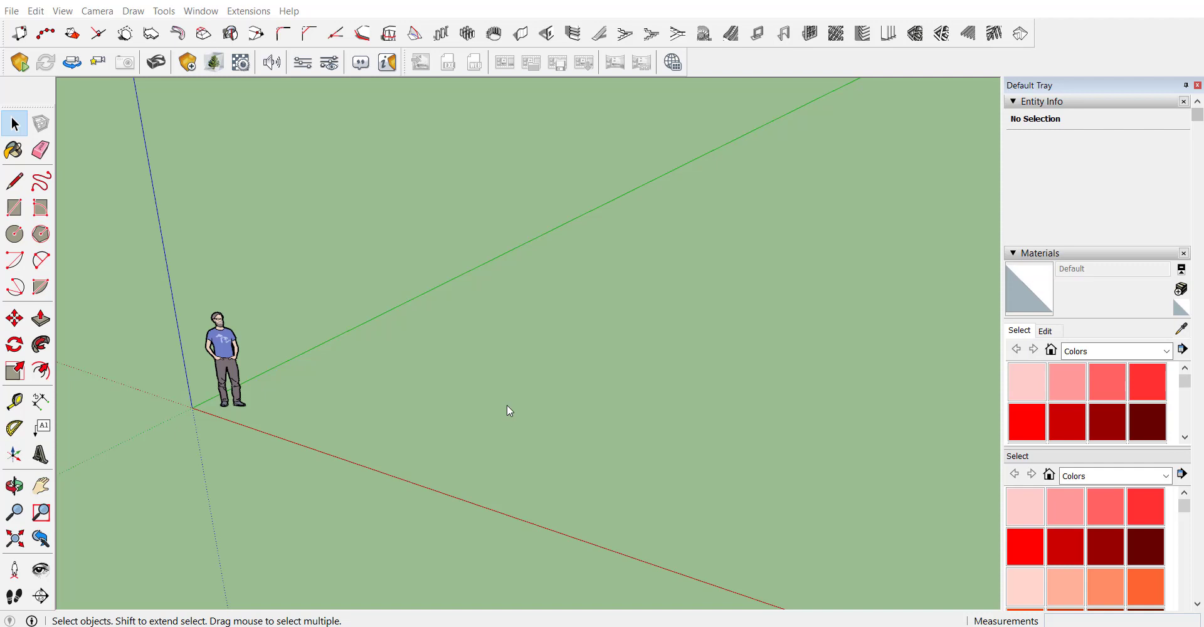
Draw a 3' 6" radius circle on the ground beside the person figure
scroll(510, 411, up, 2)
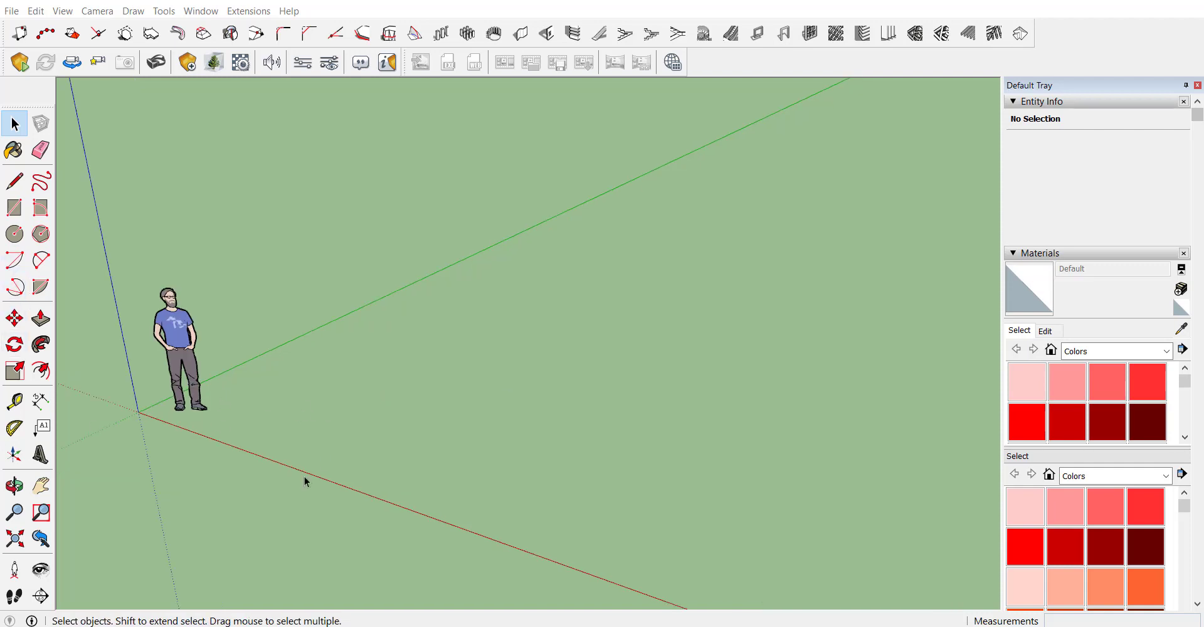
click(15, 234)
click(394, 403)
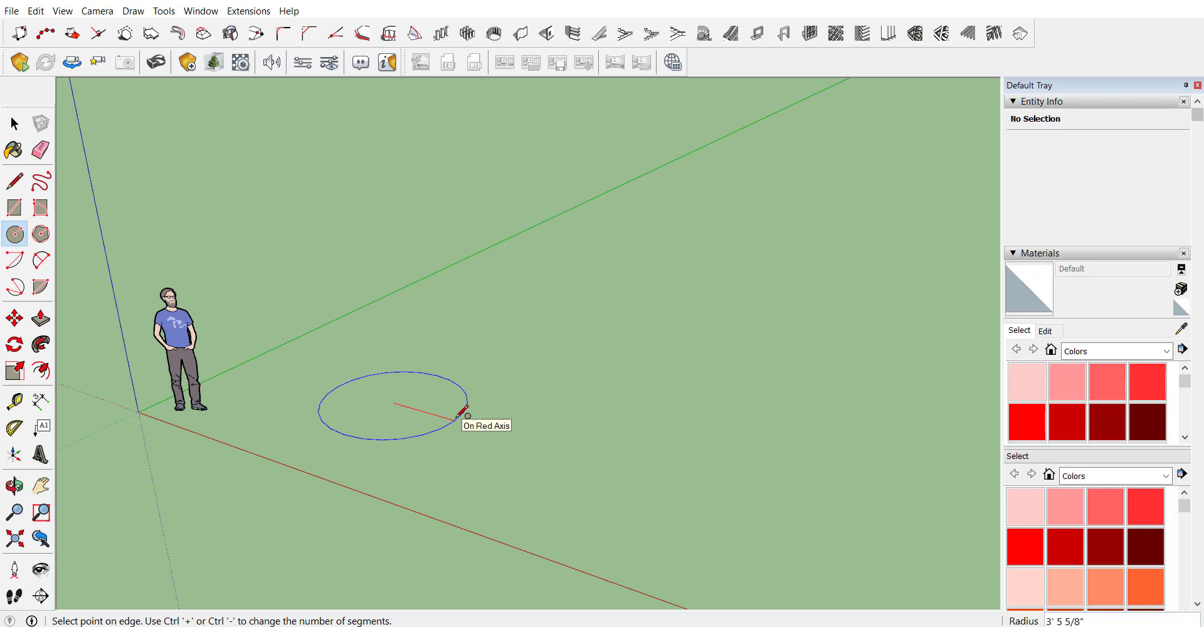
text(6)
key(Return)
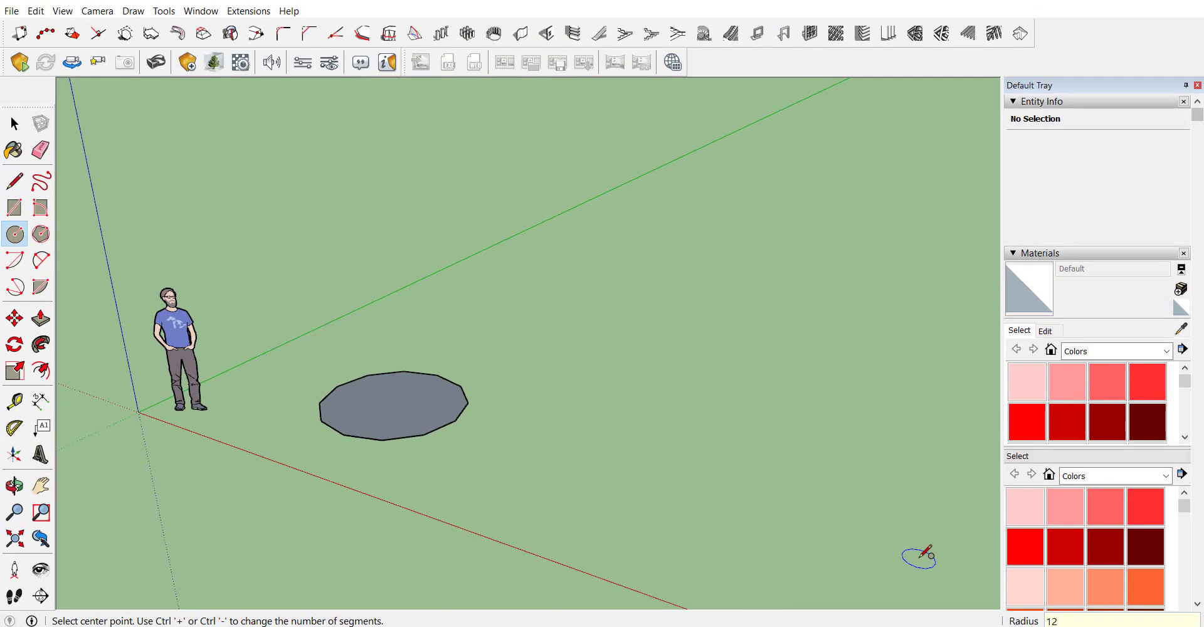
scroll(404, 416, up, 2)
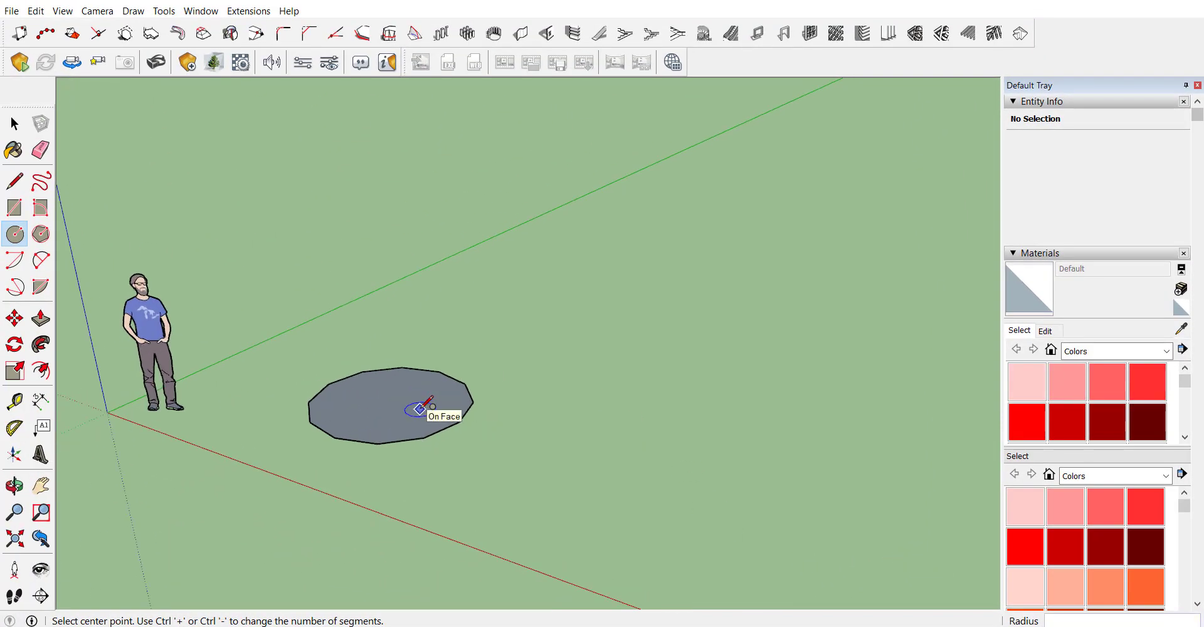
scroll(409, 417, up, 2)
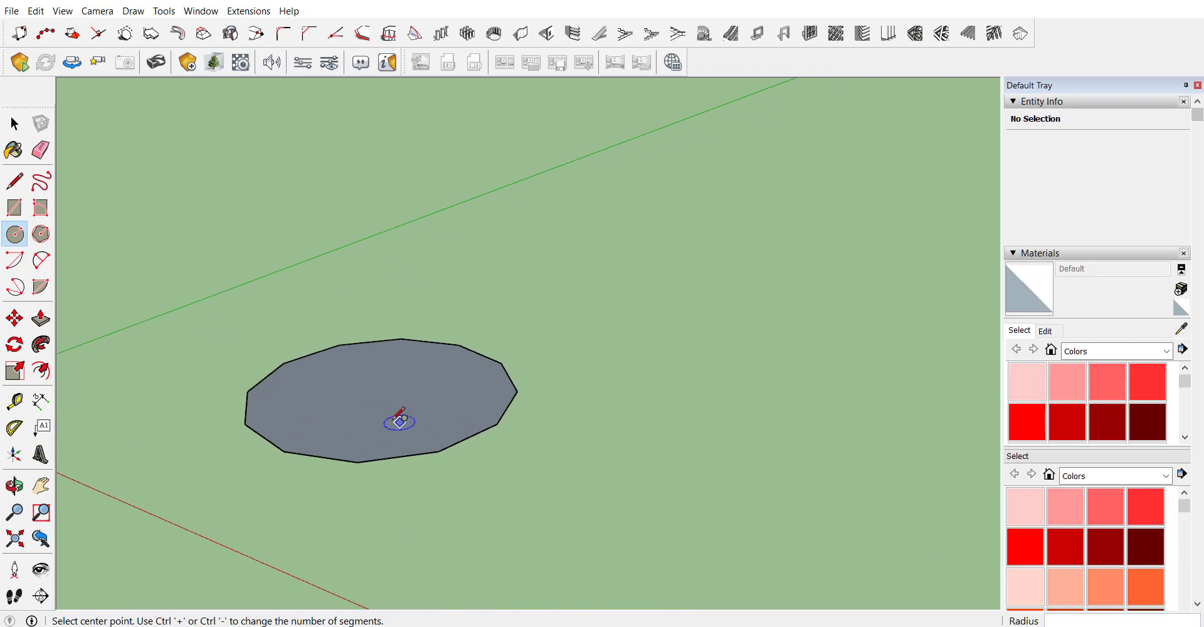
Draw two lines from the circle's edge to its centre, cutting out a triangular wedge
click(23, 180)
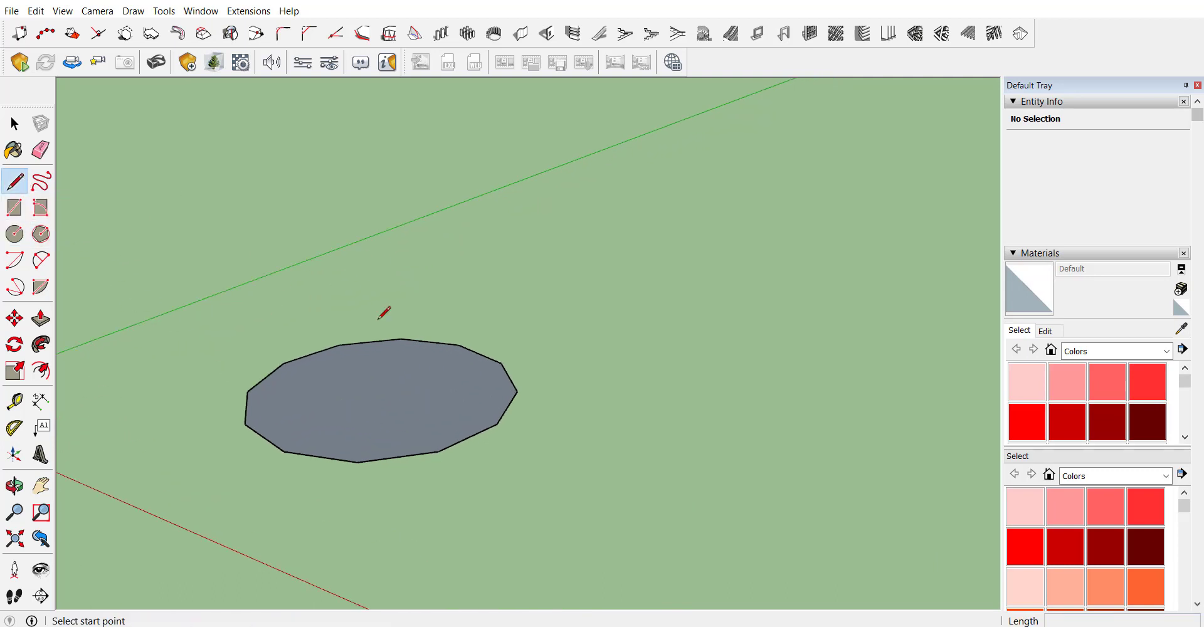
click(438, 451)
click(381, 391)
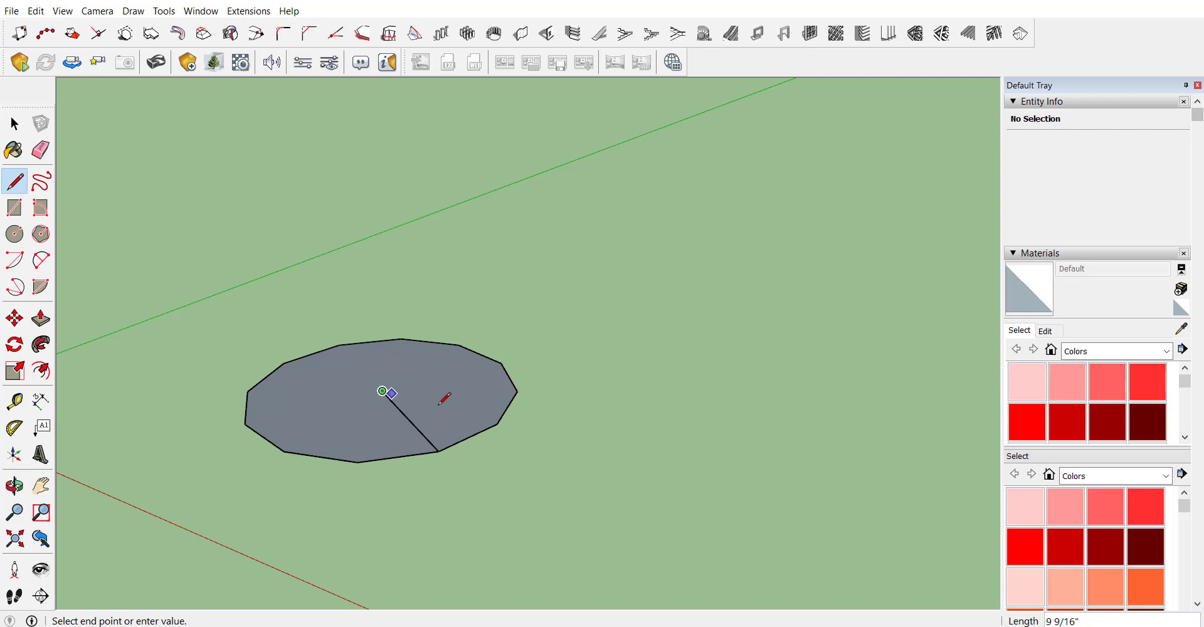
click(497, 424)
key(space)
Group the wedge and make it a component named Stair-
click(432, 424)
right_click(432, 424)
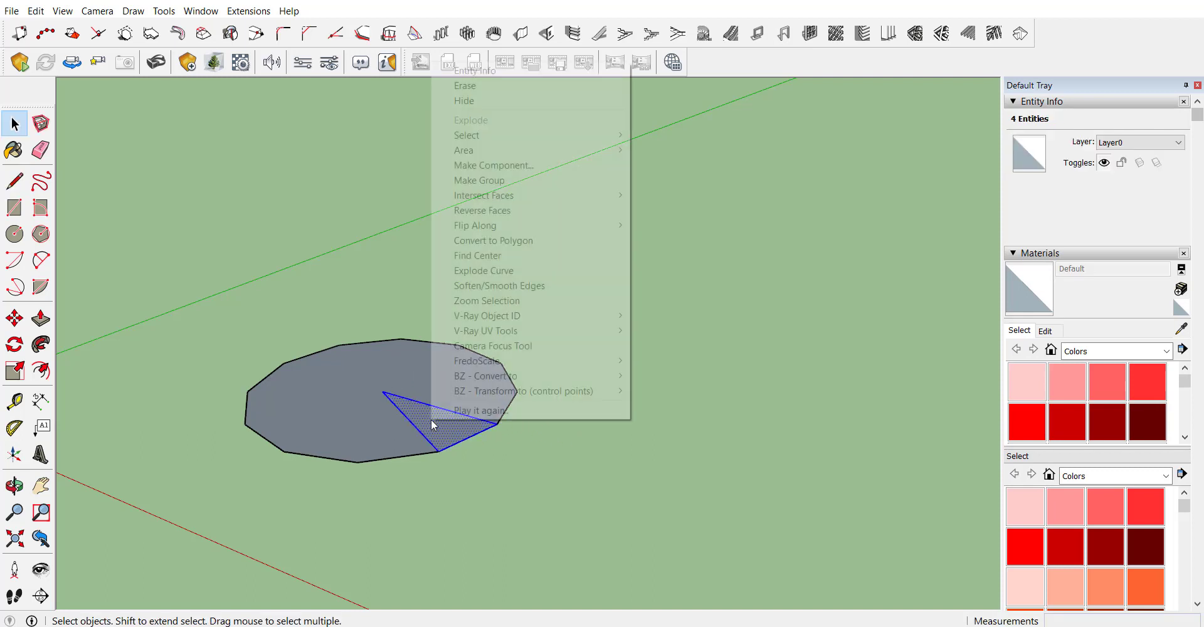
click(508, 188)
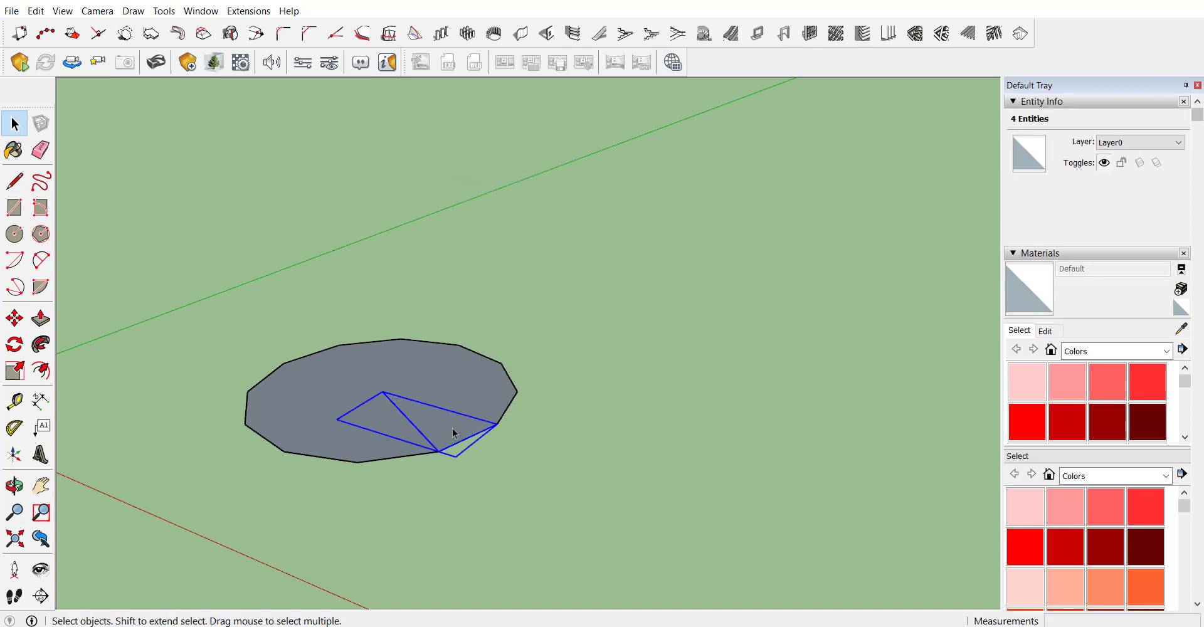
right_click(450, 424)
click(512, 237)
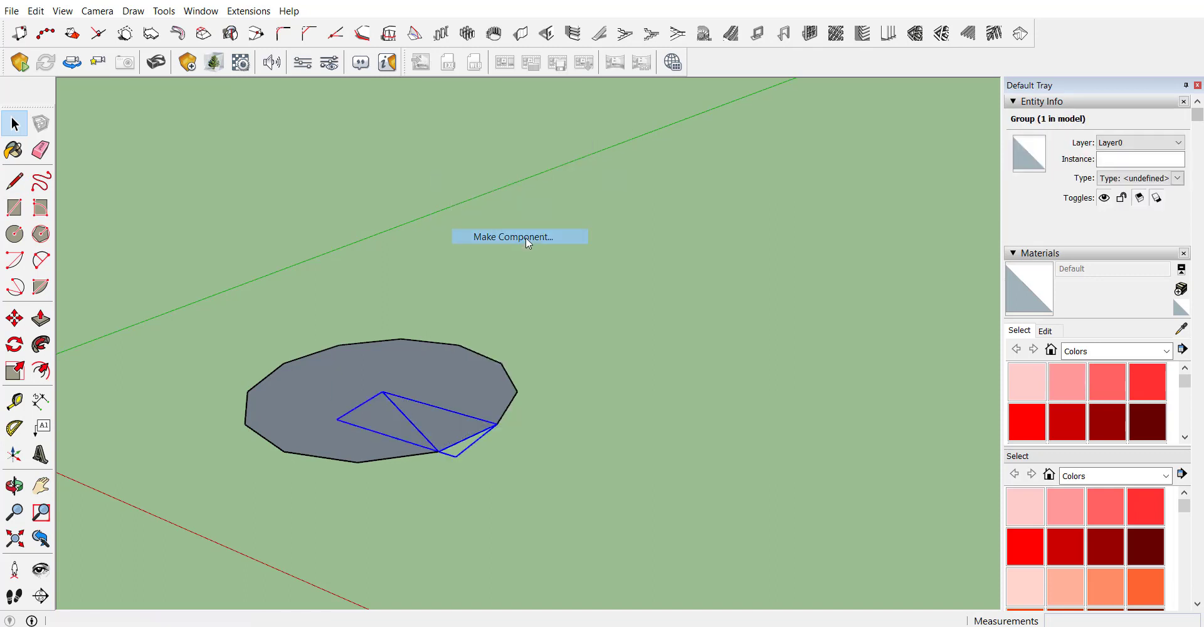
text(Stair-)
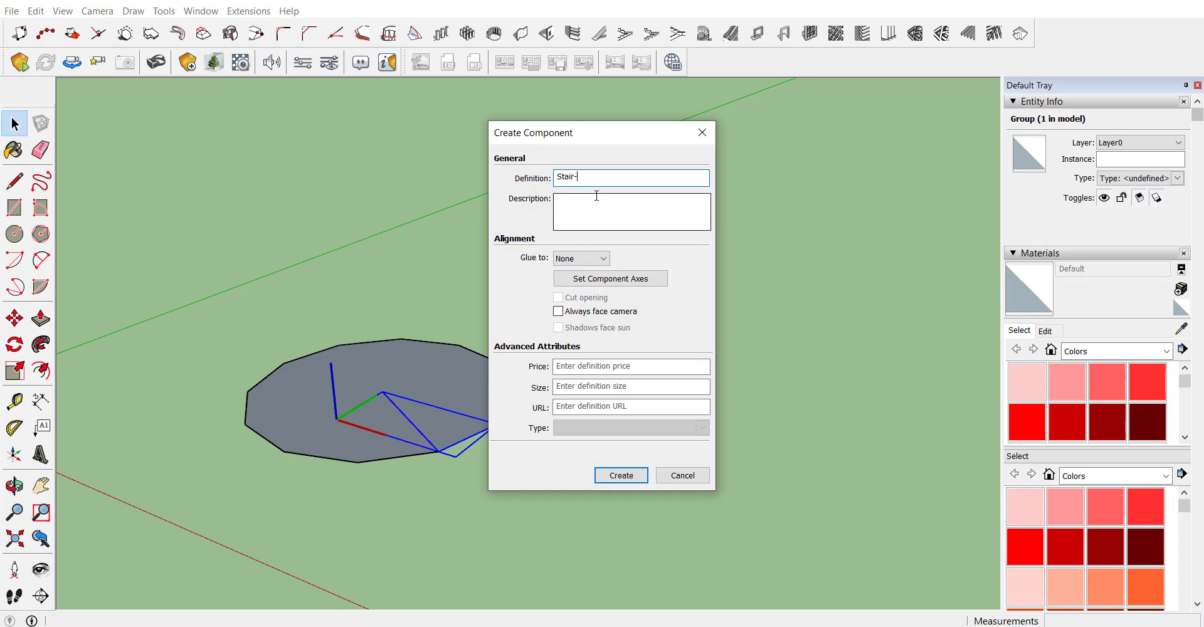
key(Return)
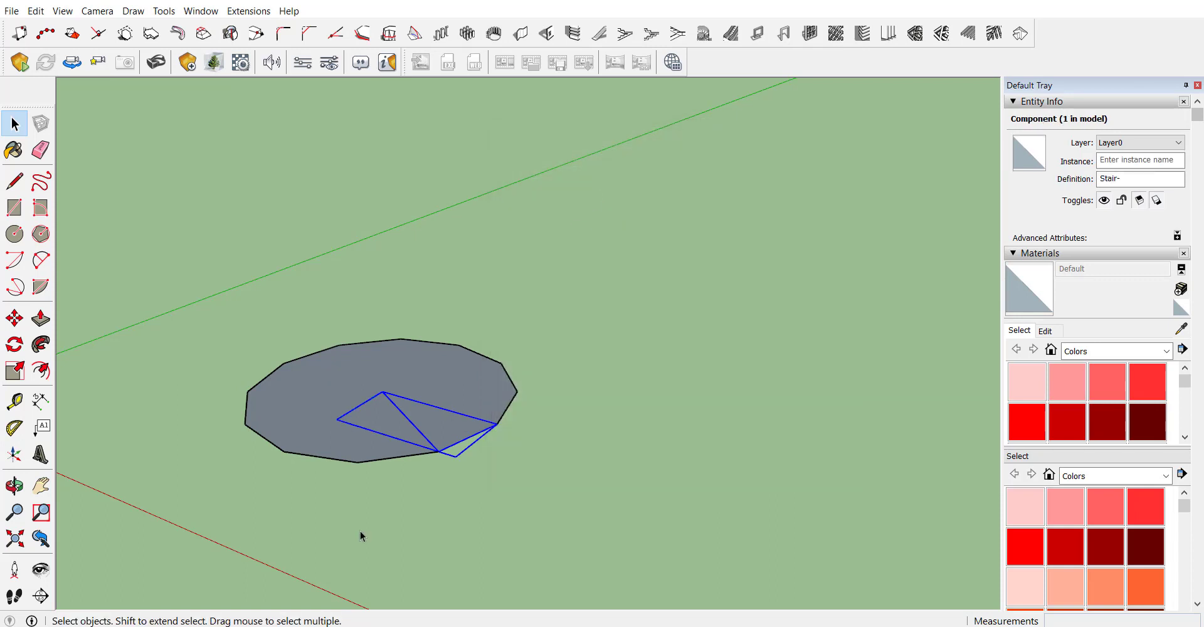
Delete the leftover circle and push/pull the Stair- wedge 6.5 inches thick
double_click(339, 440)
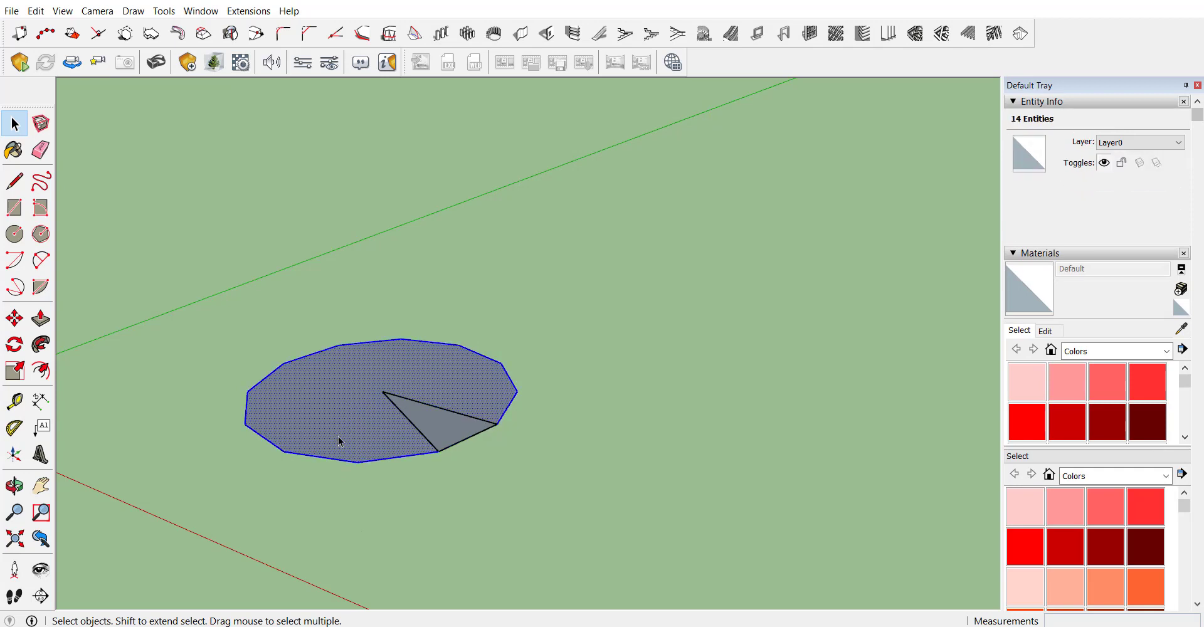
key(Delete)
double_click(452, 423)
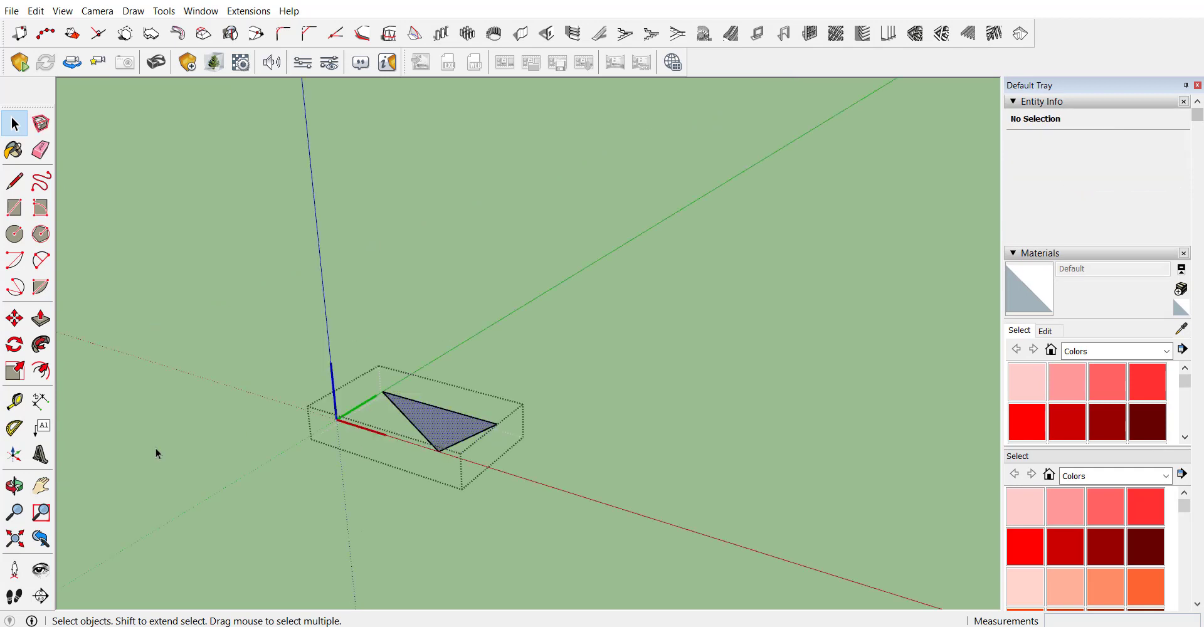
click(40, 317)
click(459, 430)
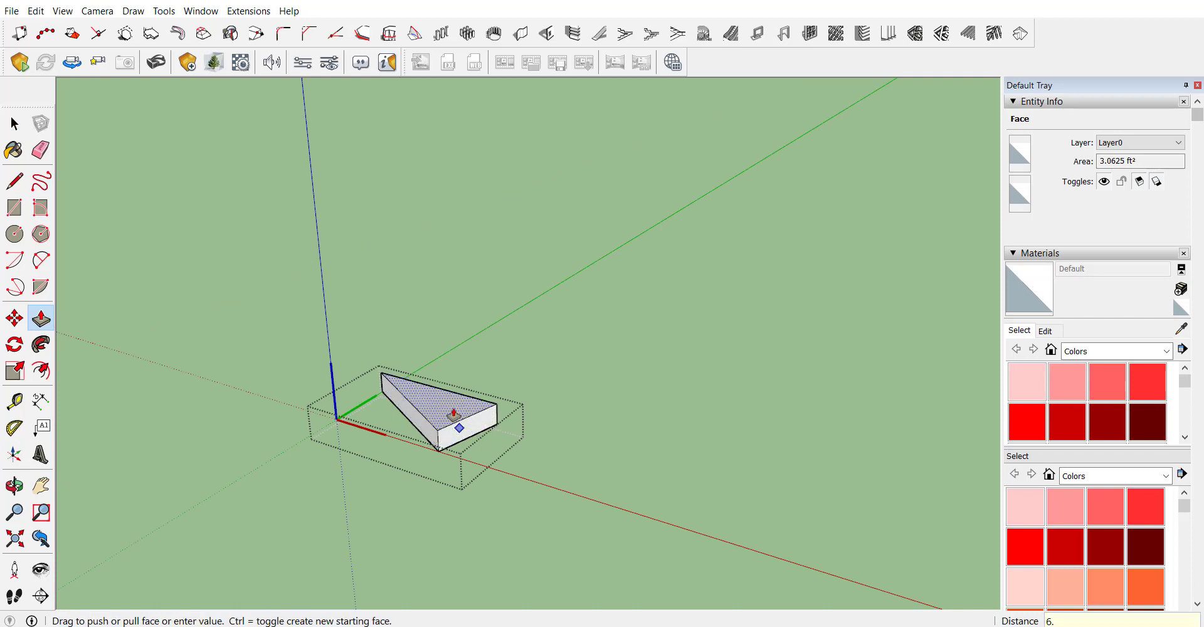
key(Return)
Exit component editing and select the solid wedge step
key(space)
click(437, 518)
middle_drag(532, 400, 78, 452)
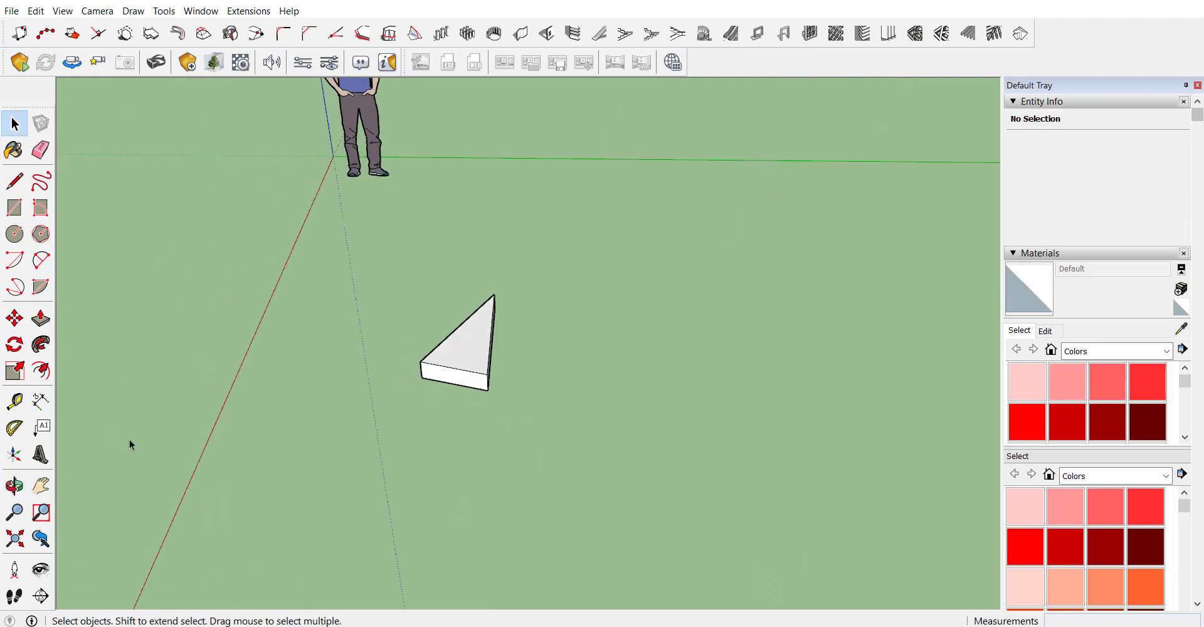
scroll(464, 338, up, 5)
click(464, 338)
click(14, 345)
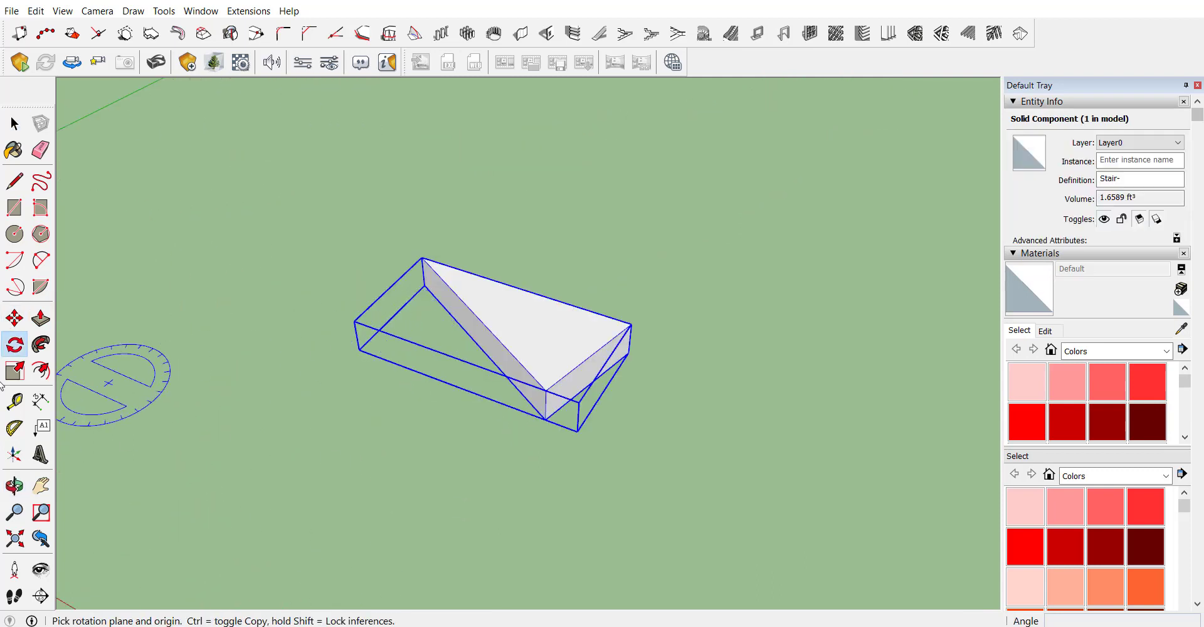
Rotate-copy the wedge one segment about its tip and array it *12 into 13 steps
click(424, 284)
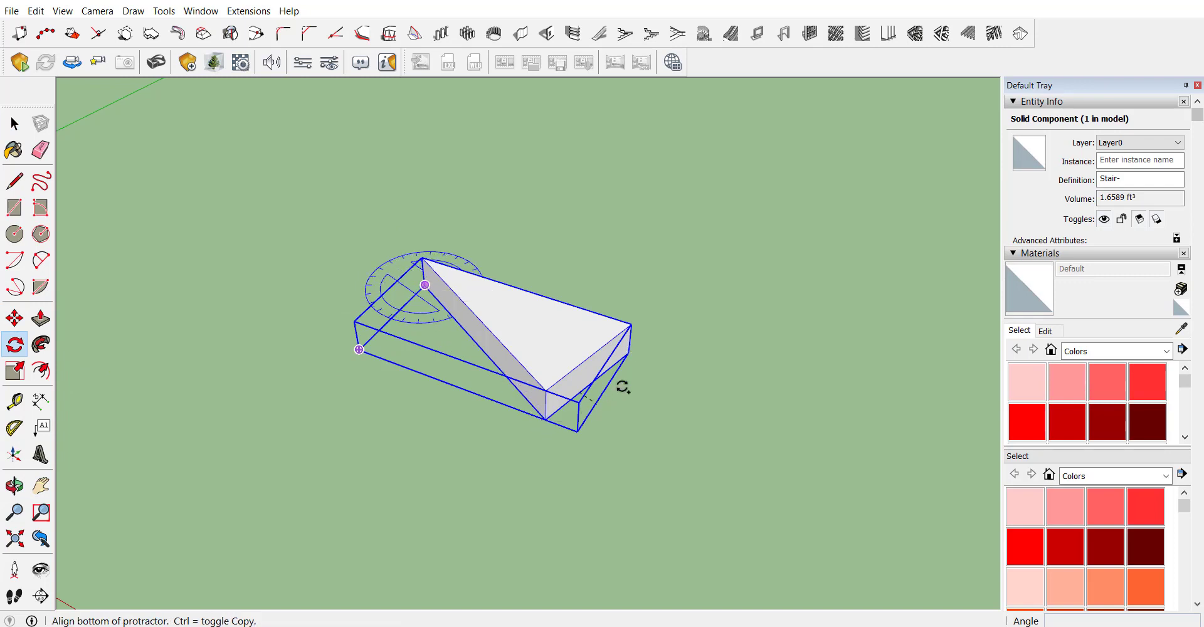
click(544, 418)
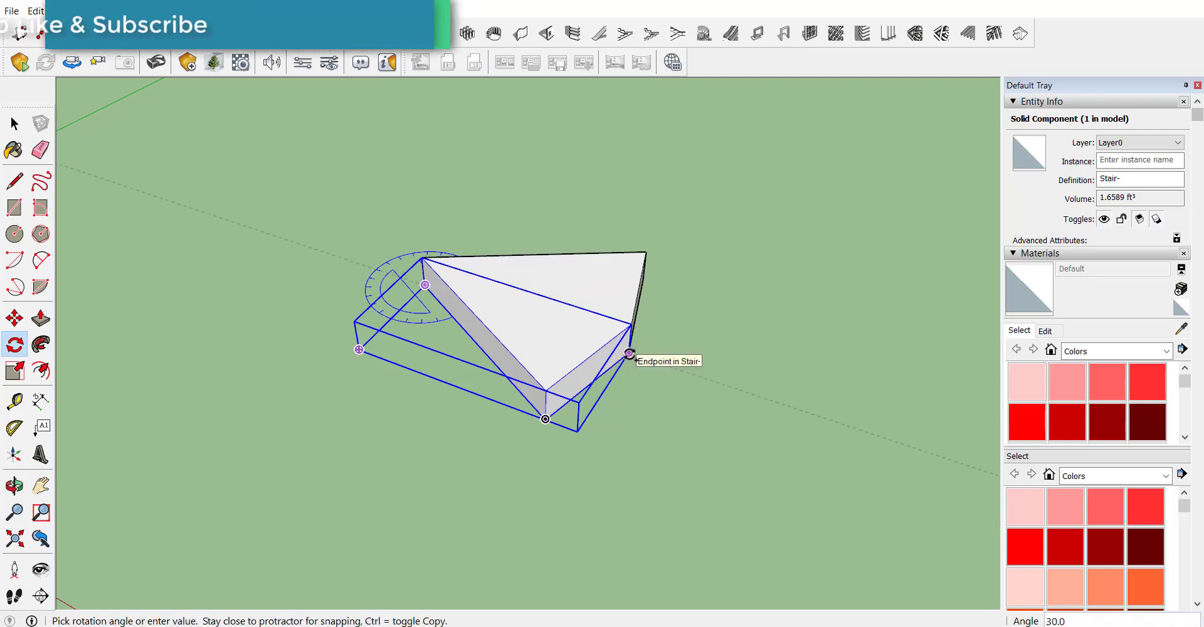
click(629, 353)
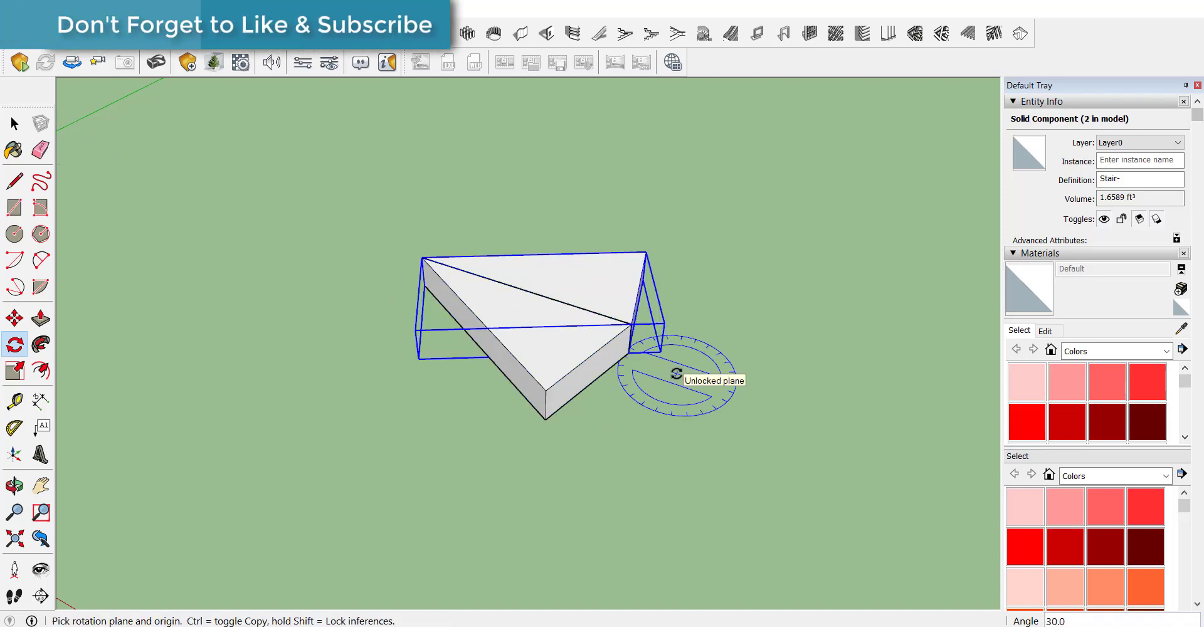
text(*12)
key(Return)
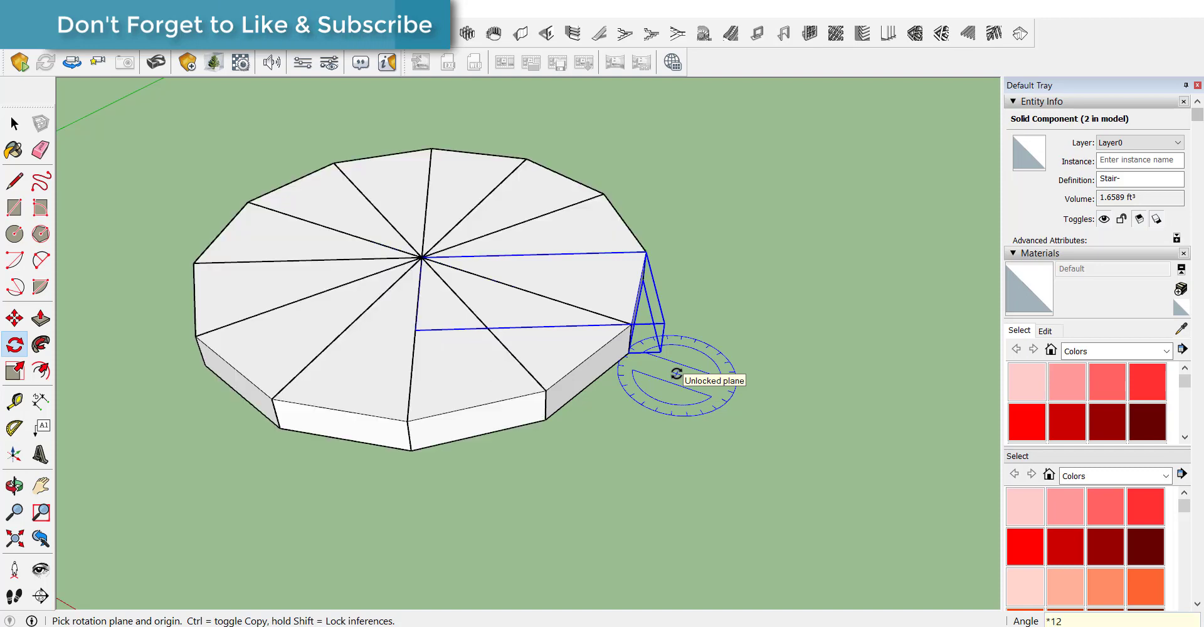
scroll(520, 401, down, 5)
key(space)
click(542, 456)
drag(648, 483, 270, 200)
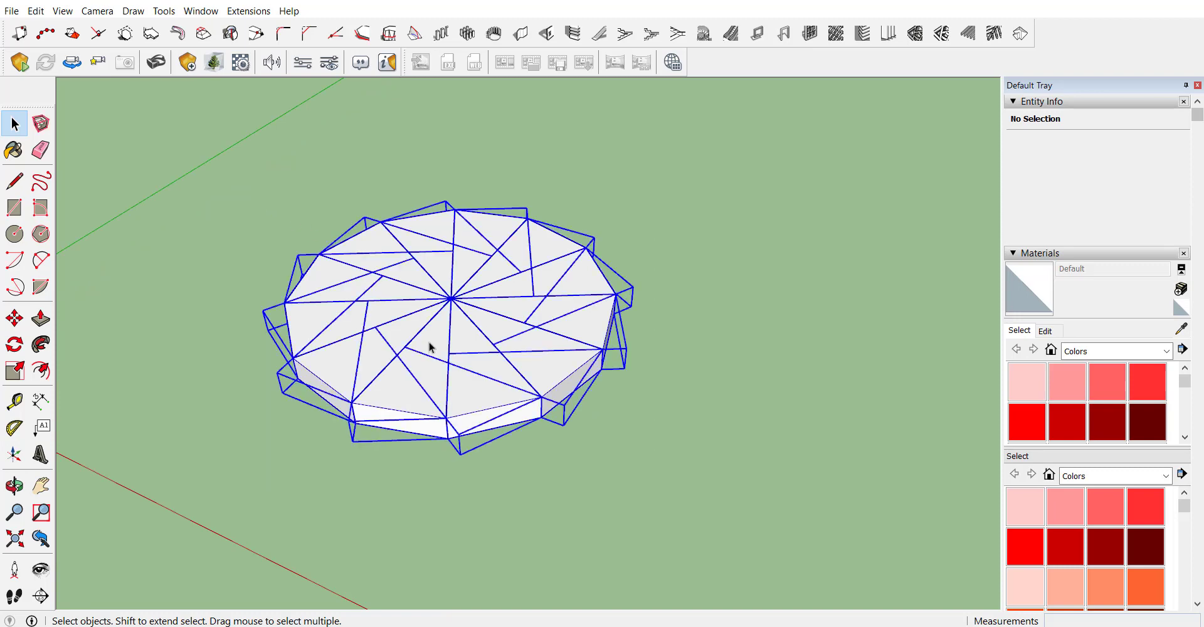
Copy the 13-wedge disc upward 6 1/2 inches, repeated *11 into a stacked column
click(15, 318)
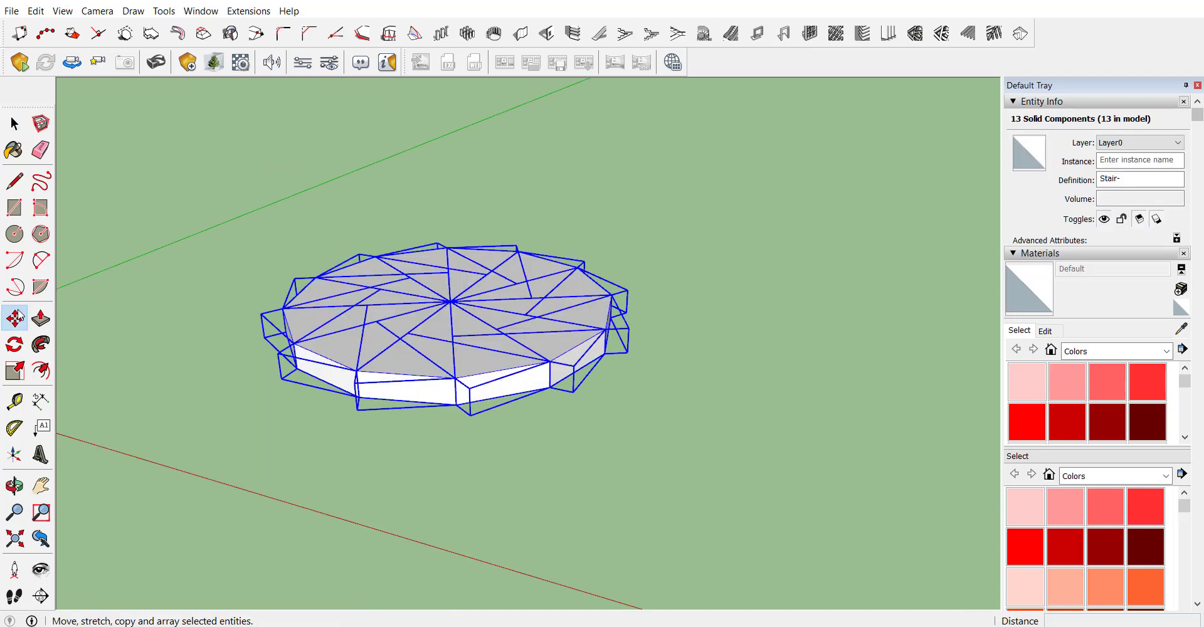
click(457, 404)
key(ctrl)
click(458, 378)
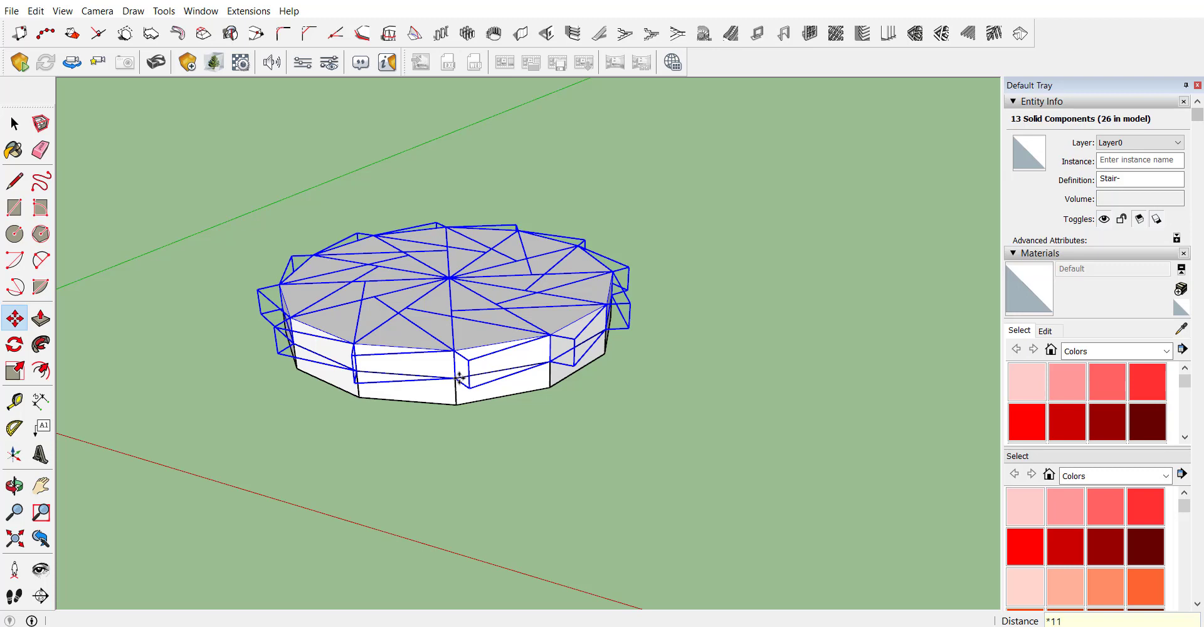
key(Return)
scroll(502, 344, down, 5)
key(ctrl+t)
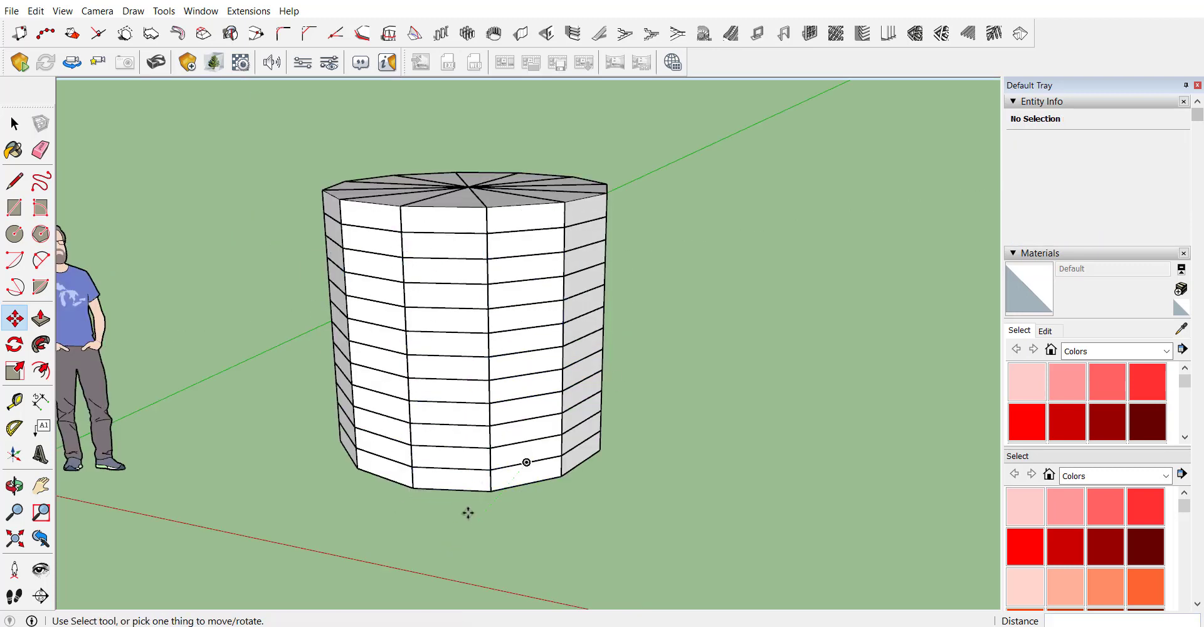
key(space)
click(536, 483)
scroll(569, 505, up, 3)
click(563, 486)
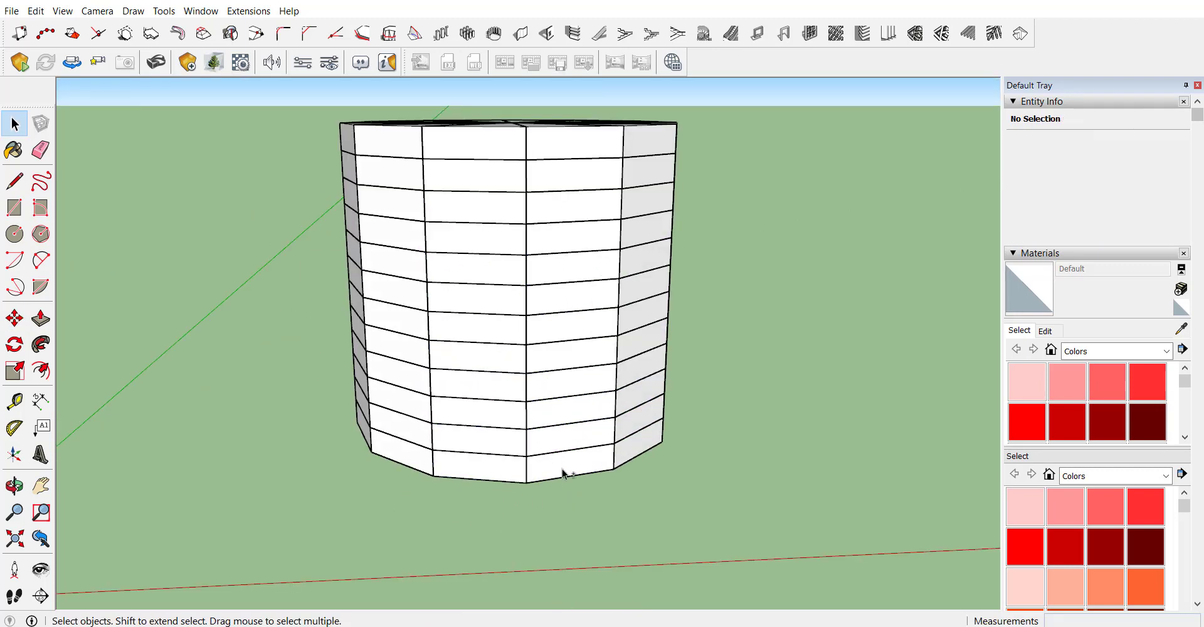
Select the surplus wedge copies across the stack, keeping one rotated step per layer
click(564, 466)
shift+click(469, 439)
shift+click(367, 389)
shift+click(363, 358)
middle_drag(309, 395, 981, 389)
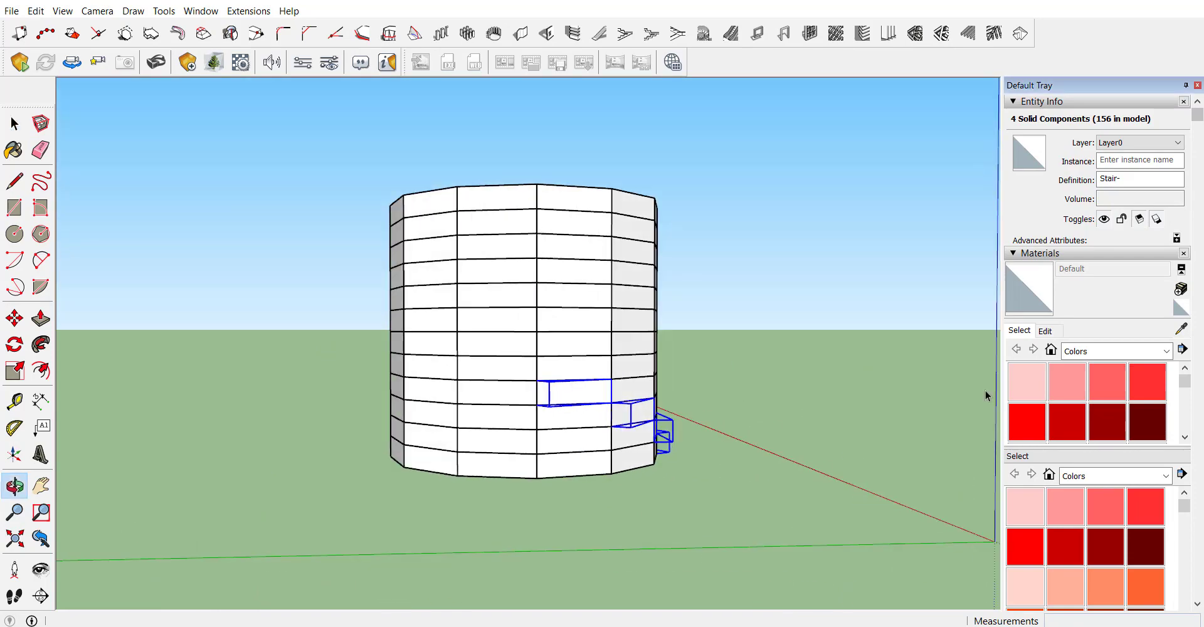
shift+click(355, 352)
shift+click(363, 343)
middle_drag(364, 344, 590, 408)
shift+click(540, 360)
shift+click(426, 327)
shift+click(399, 296)
middle_drag(399, 296, 564, 313)
shift+click(462, 285)
shift+click(414, 252)
middle_drag(413, 252, 505, 228)
shift+click(505, 228)
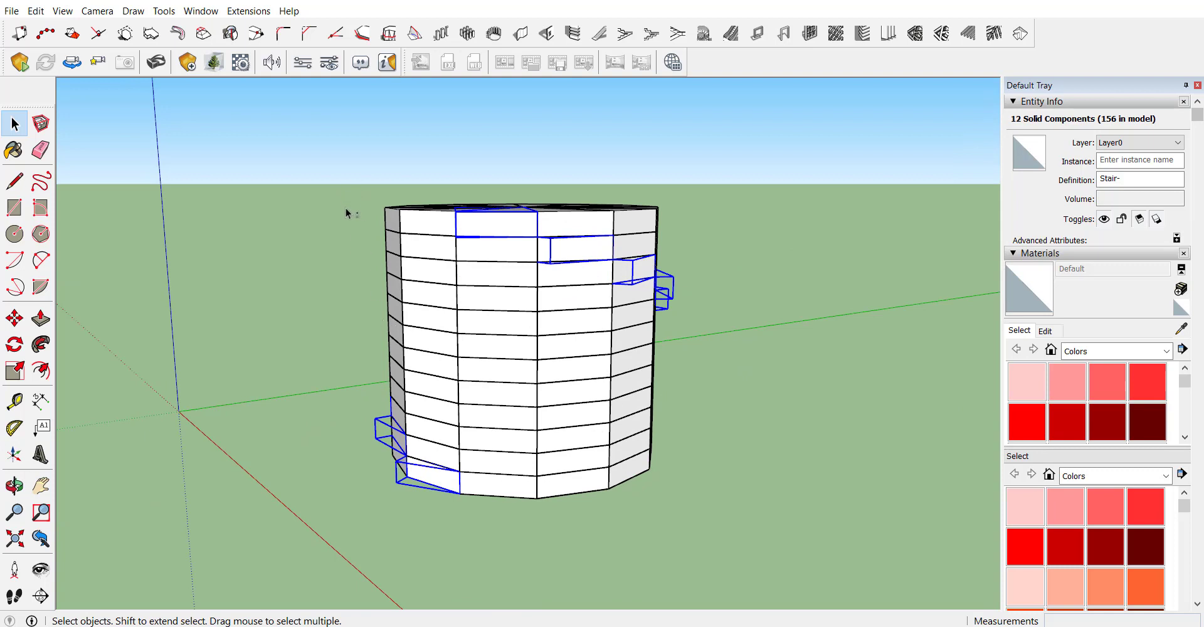
drag(314, 143, 709, 556)
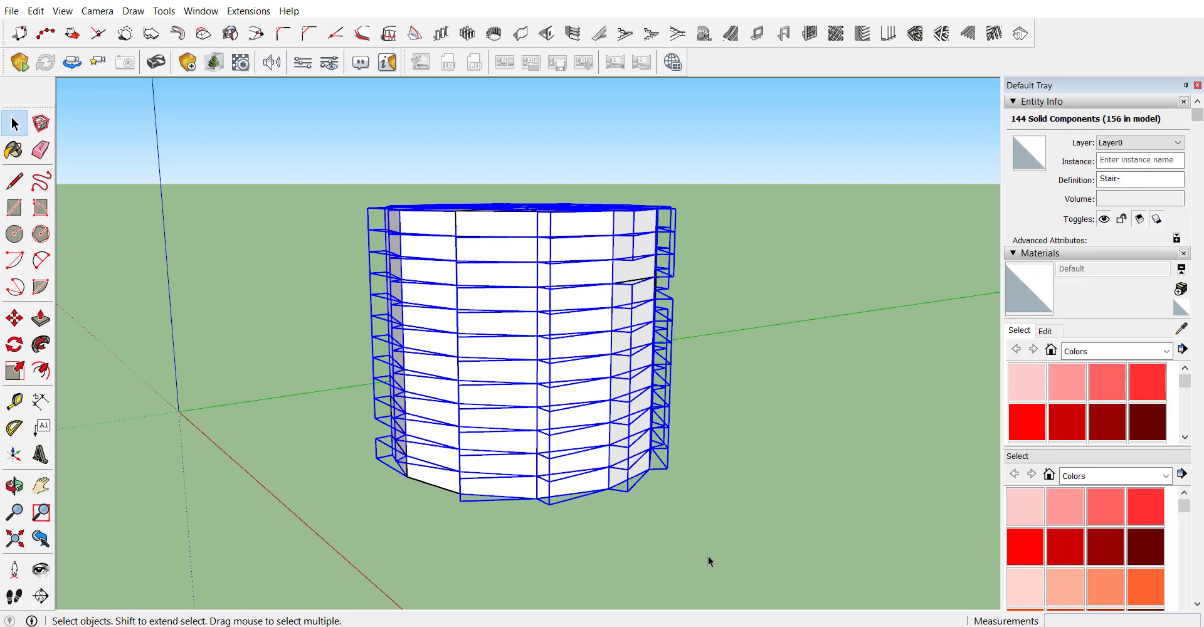
Delete the 144 surplus wedges and view the remaining 12-step spiral staircase
key(Delete)
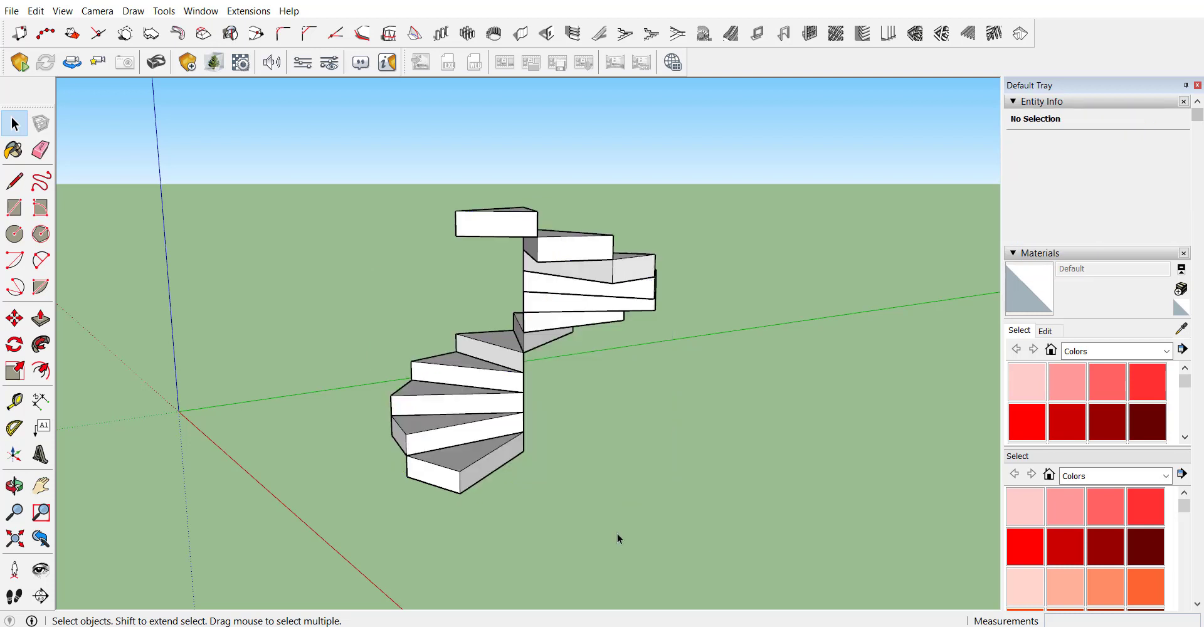
scroll(388, 392, down, 3)
mouse_move(357, 408)
middle_down()
mouse_move(631, 495)
mouse_move(629, 457)
middle_up()
scroll(156, 340, down, 2)
middle_drag(156, 340, 457, 376)
scroll(509, 264, up, 2)
scroll(509, 265, up, 2)
scroll(161, 237, down, 2)
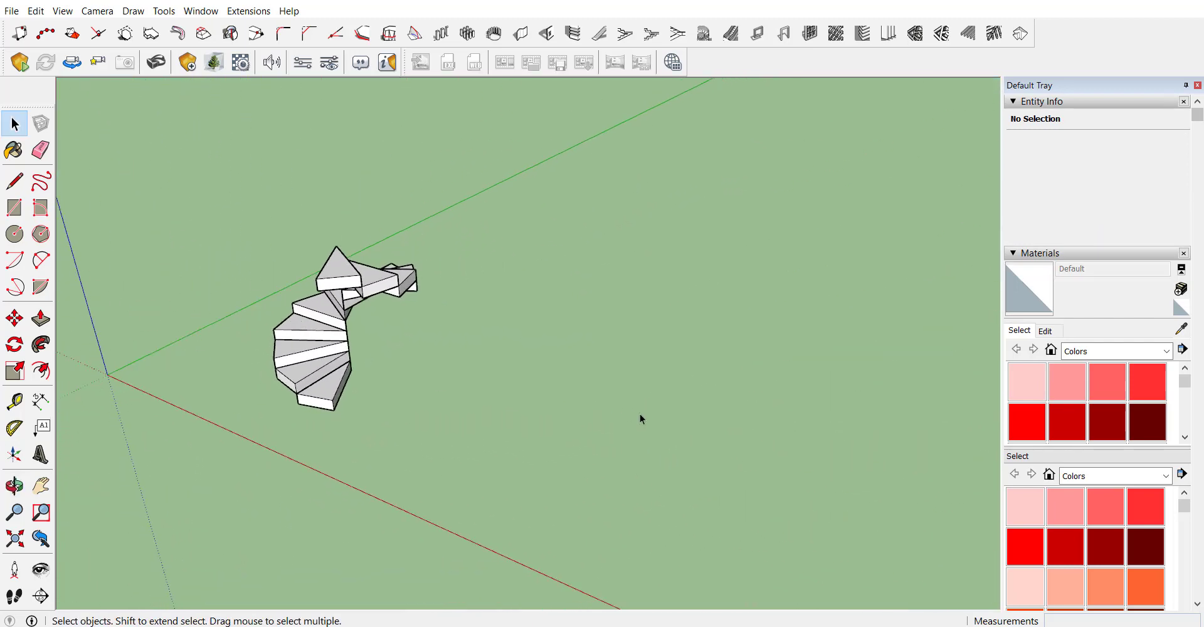
scroll(742, 487, up, 2)
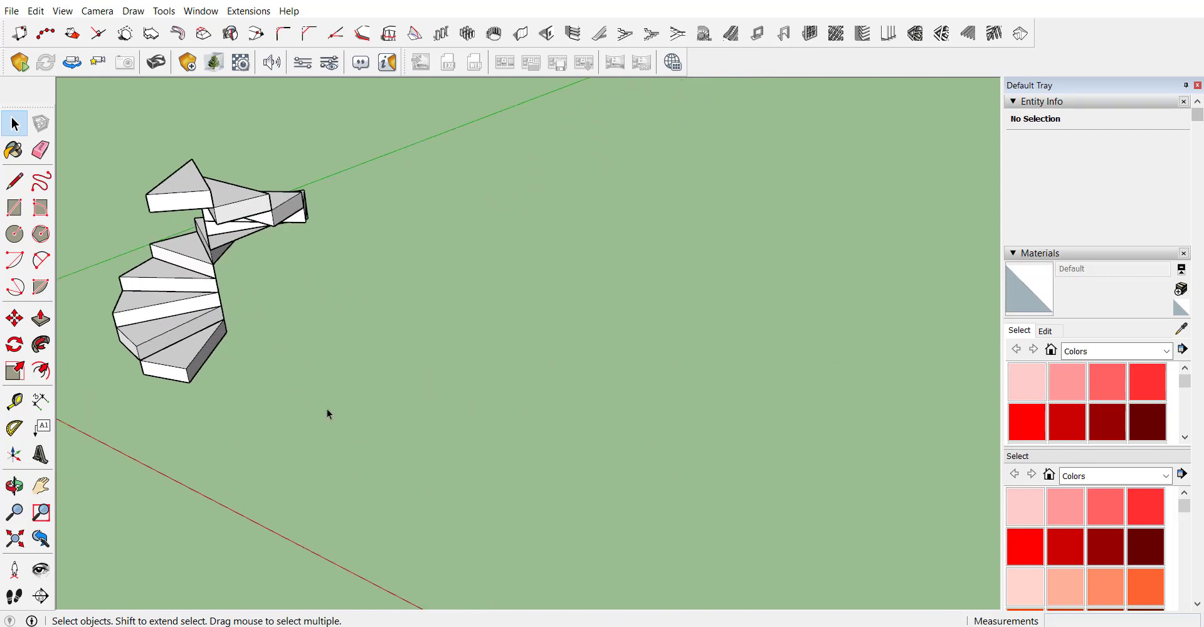
Draw a 6' radius circle on the ground with a concentric 2' inner circle
click(14, 234)
click(446, 428)
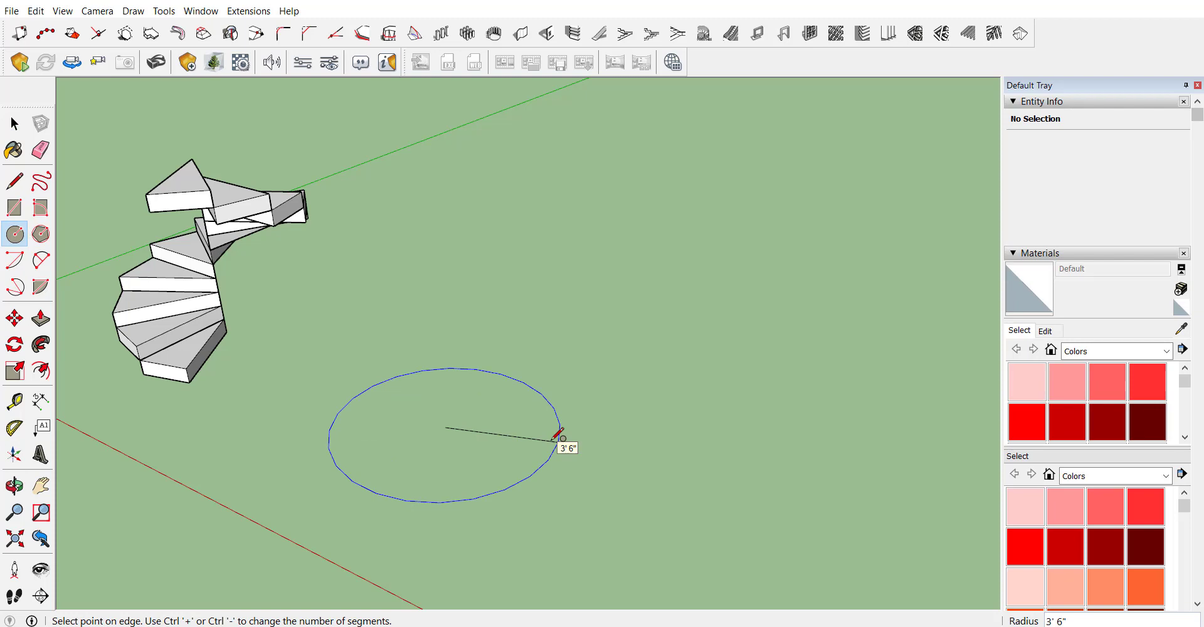
click(557, 437)
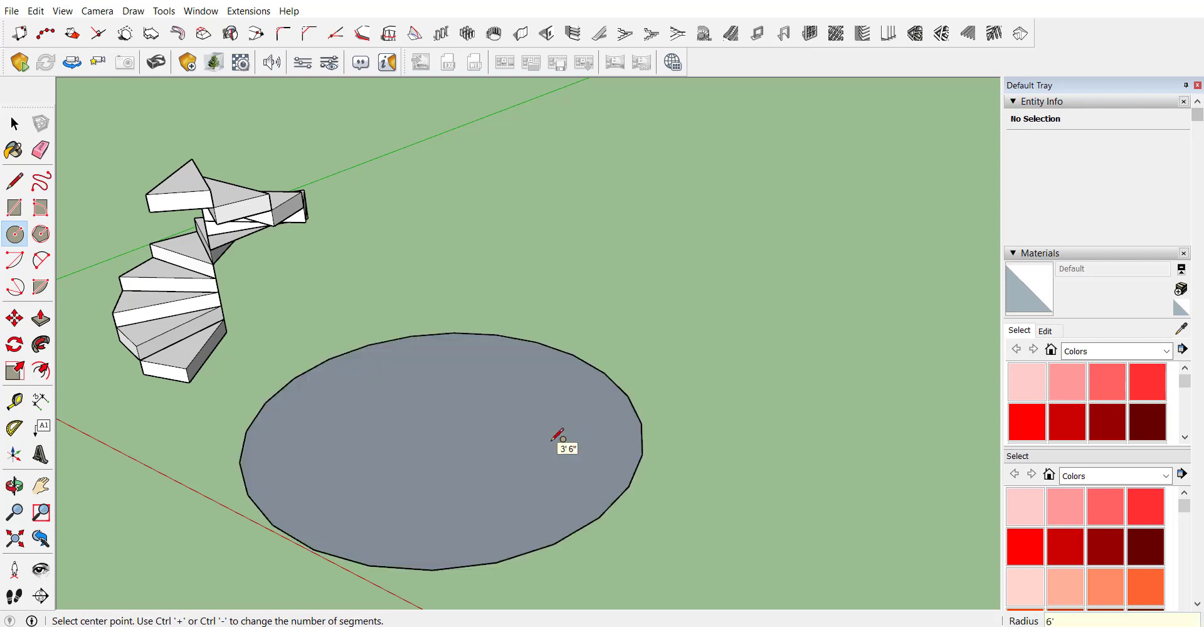
scroll(468, 396, down, 3)
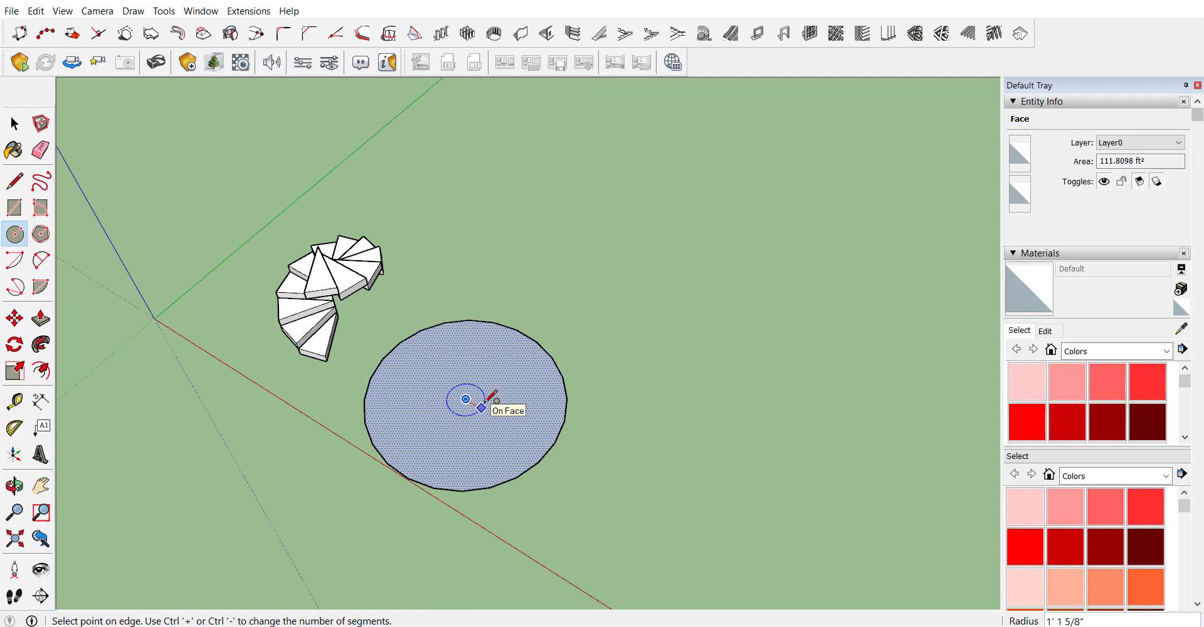
text(2)
key(Return)
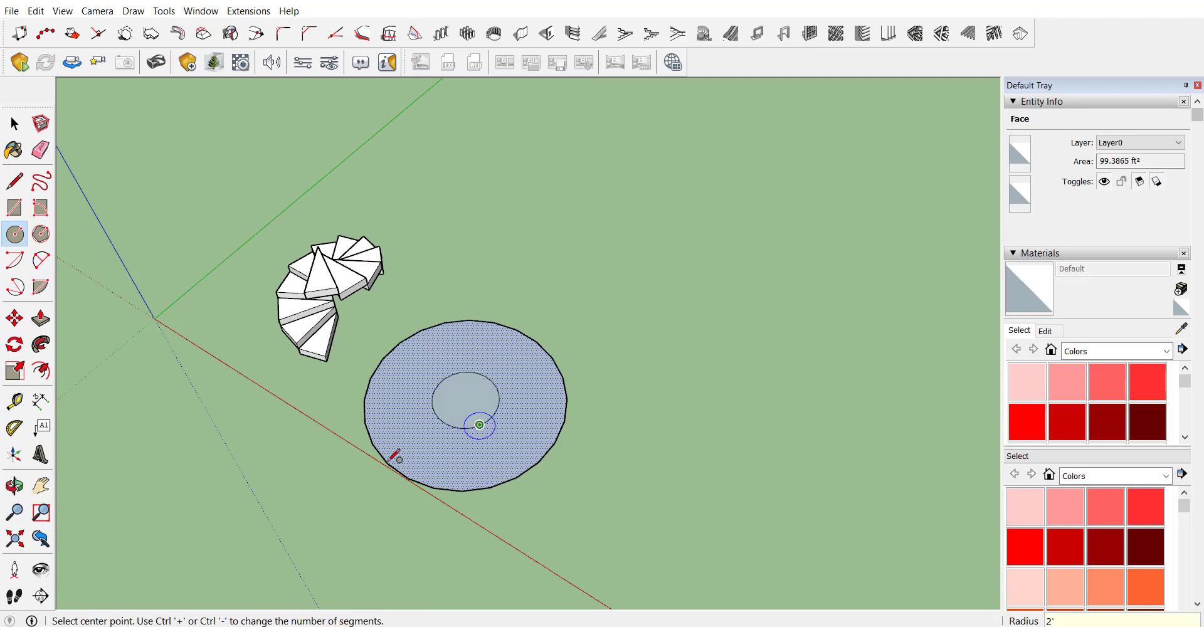
Draw radial lines cutting a narrow wedge and select the wedge with its edges
click(15, 181)
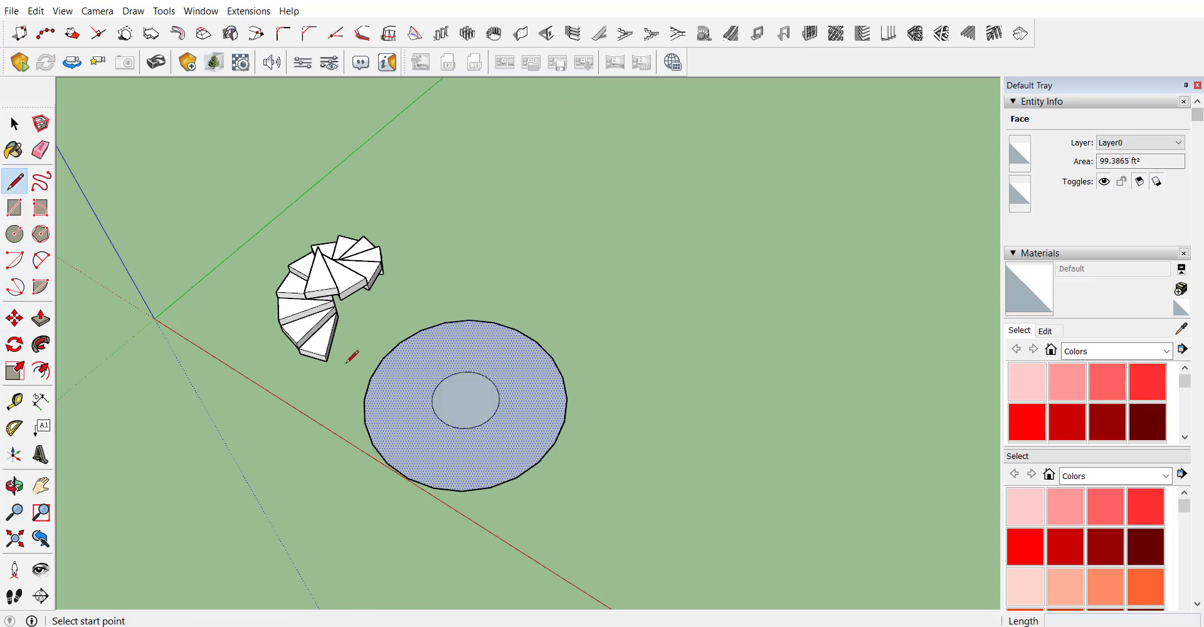
click(490, 486)
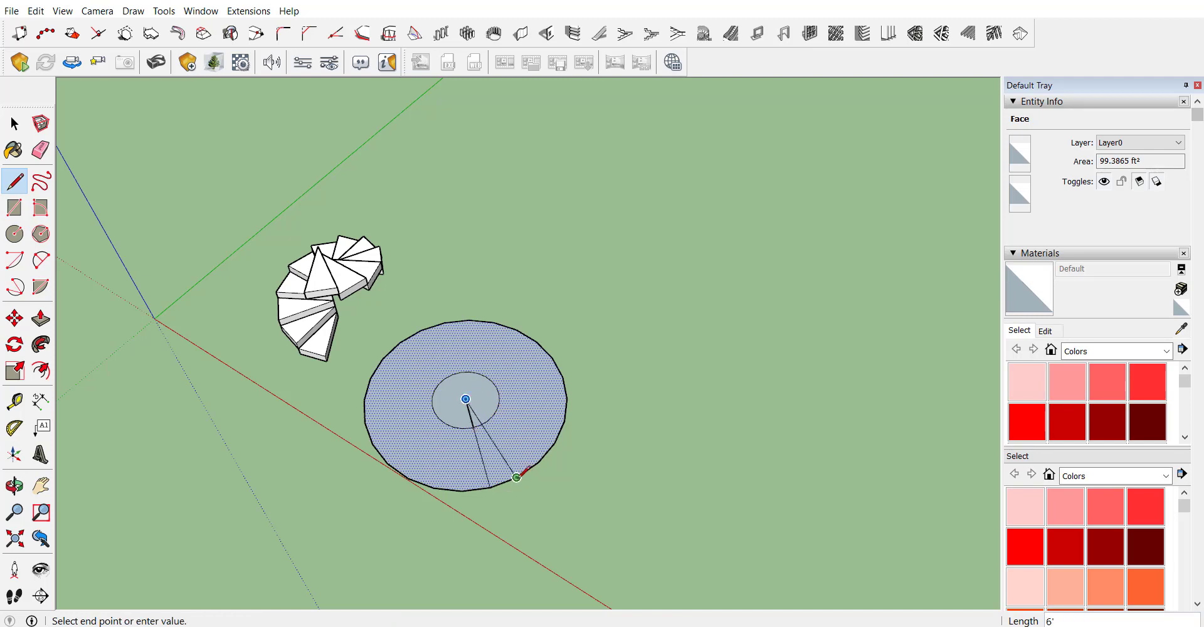
click(516, 477)
scroll(482, 464, up, 5)
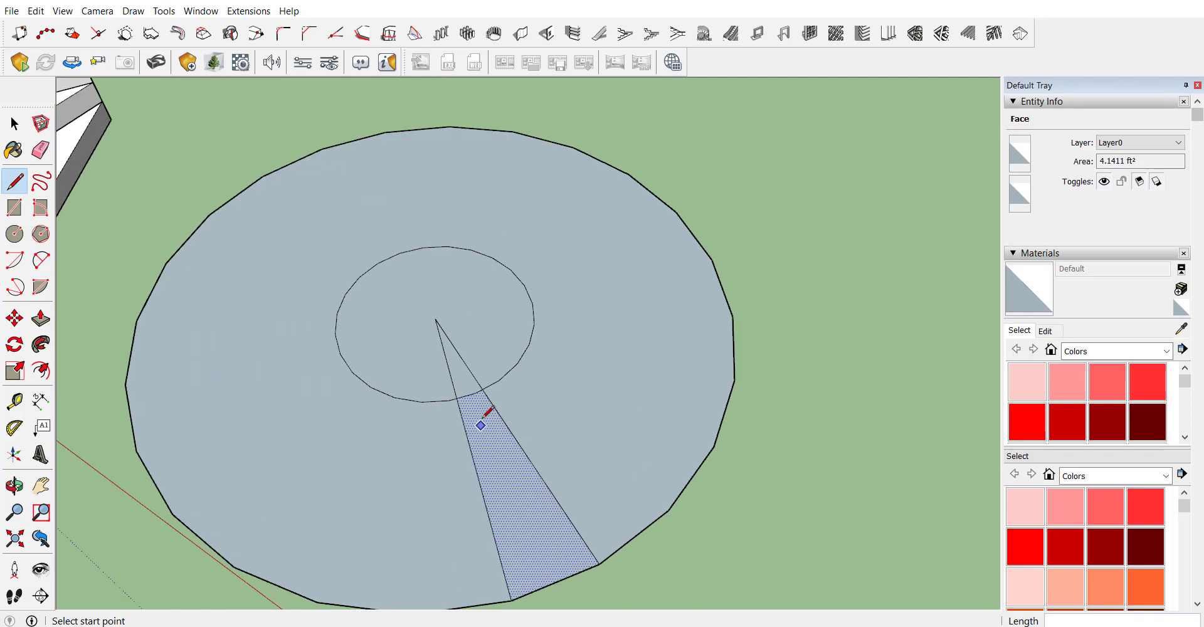
key(space)
double_click(502, 513)
scroll(578, 311, down, 3)
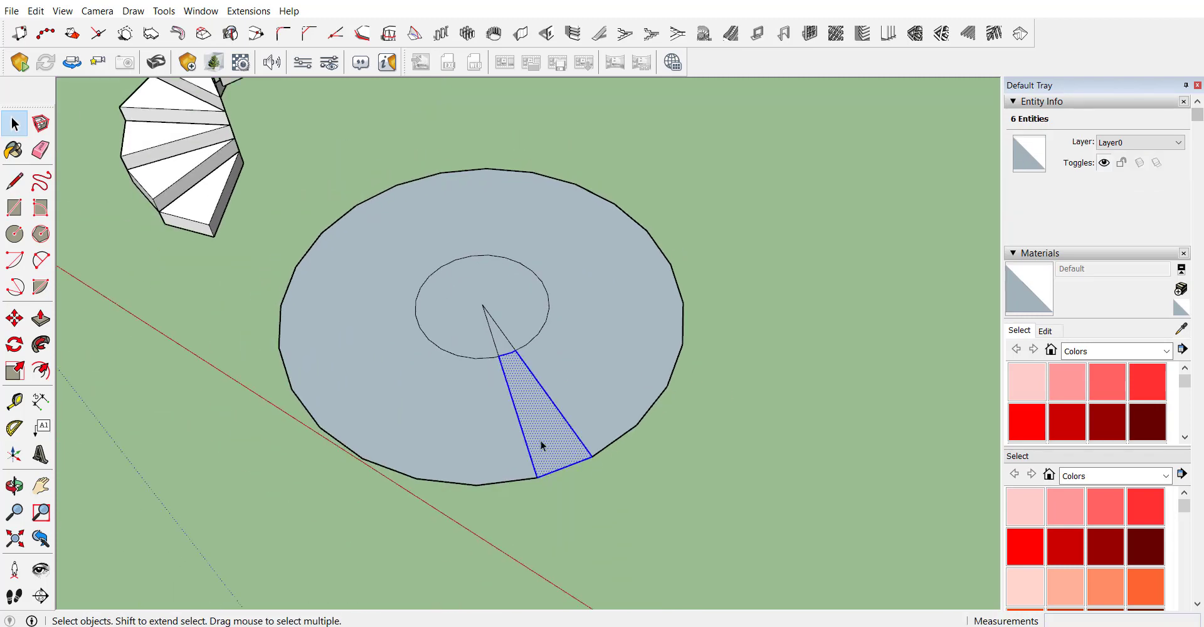
Group the wedge and make it a component named st
right_click(544, 437)
click(630, 207)
right_click(544, 421)
click(618, 225)
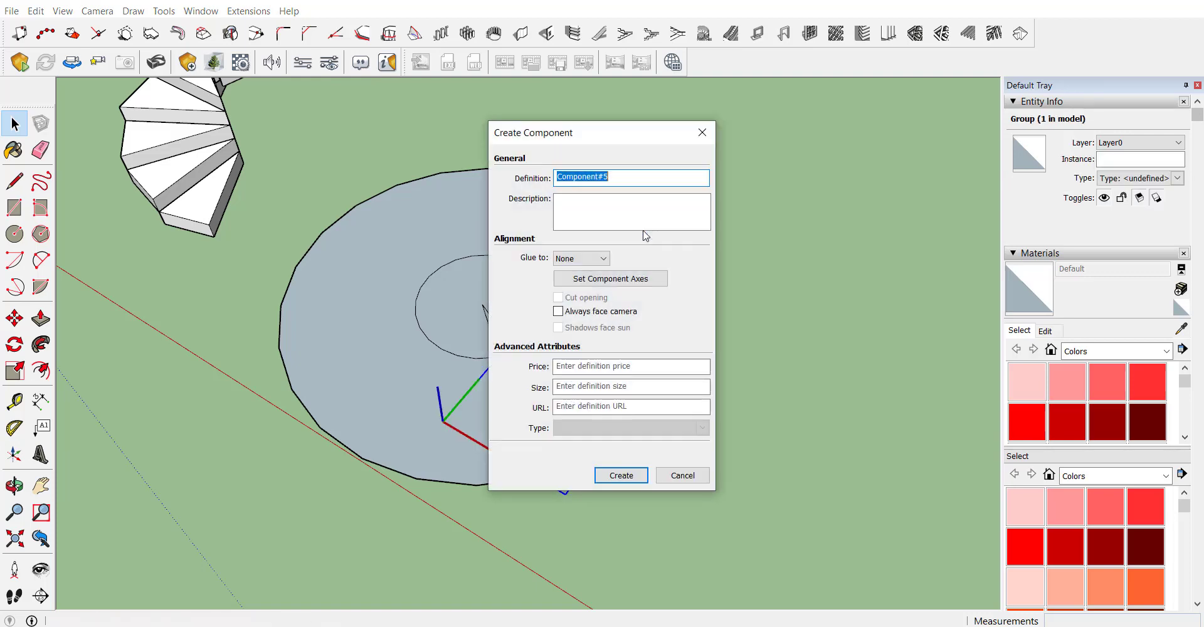
text(st-2)
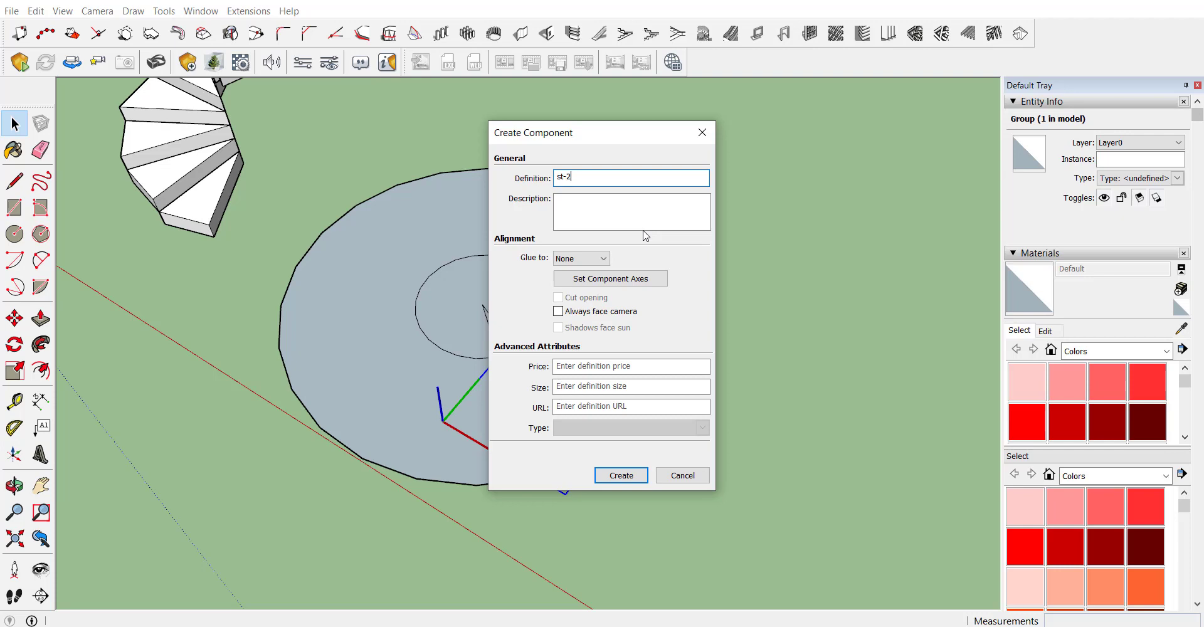
key(Return)
Delete the surrounding ring, inner circle and small tip triangle, leaving the st-2 wedge
click(573, 393)
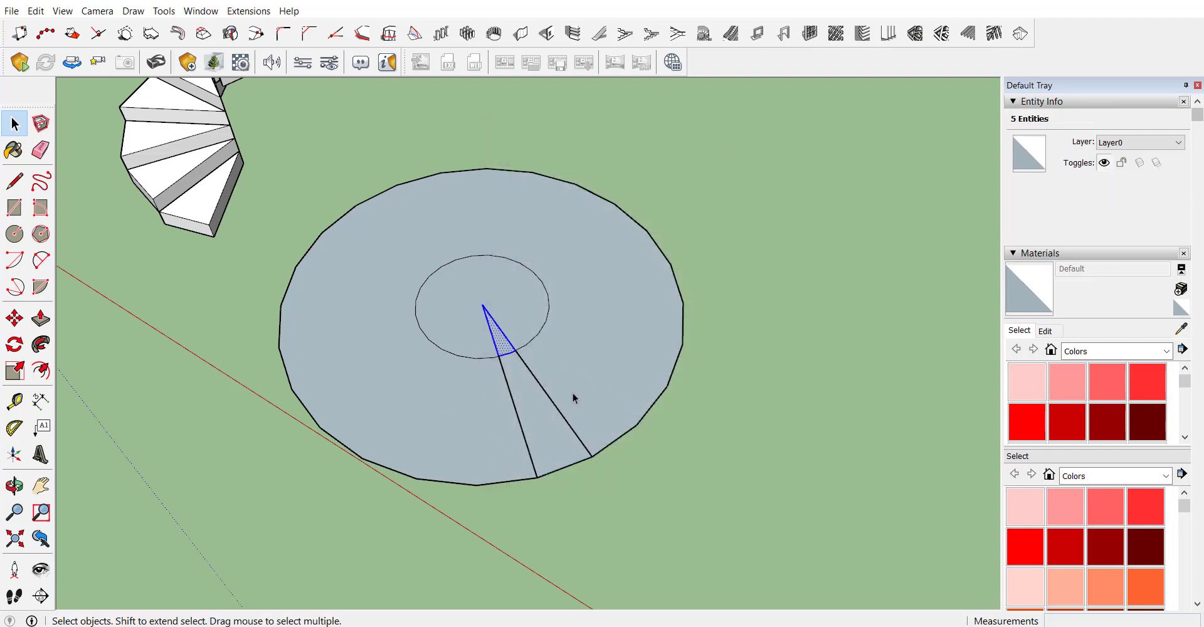
key(Delete)
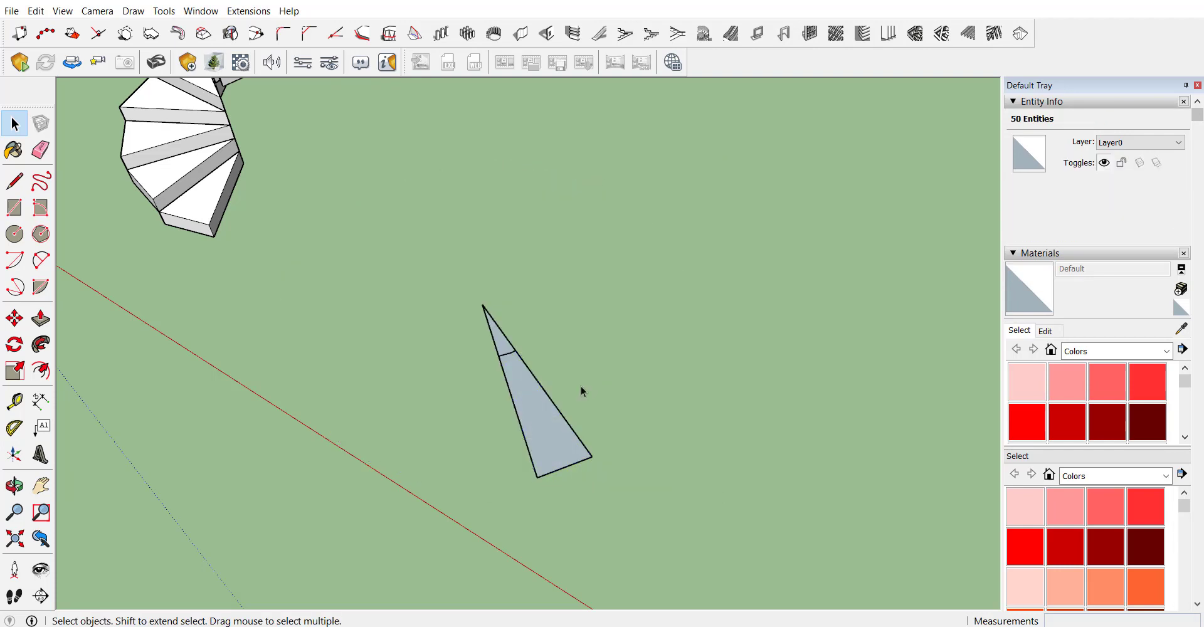
click(500, 339)
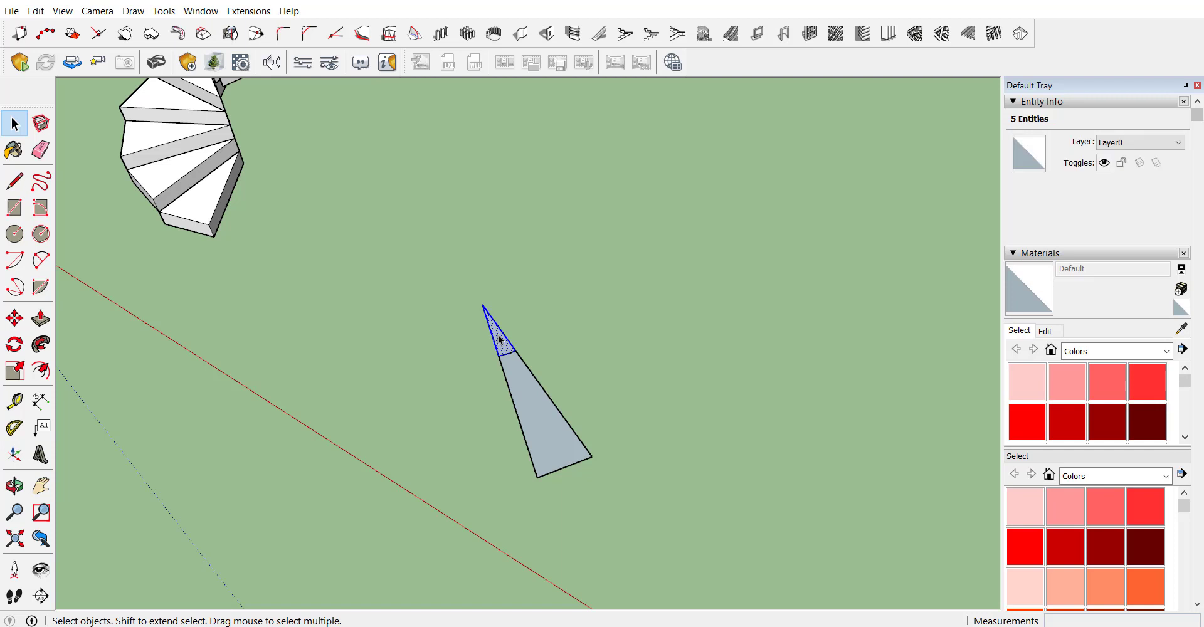
key(Delete)
click(516, 390)
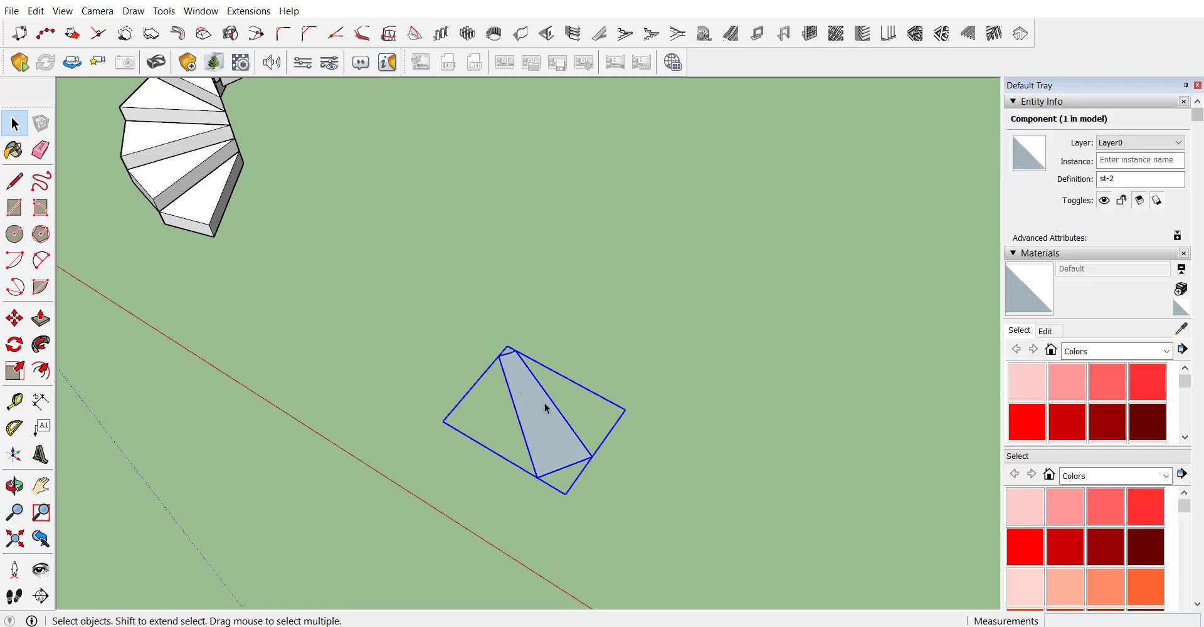
double_click(545, 406)
Push/pull the st-2 wedge into a thin 2.2431 ft³ slab step
click(40, 317)
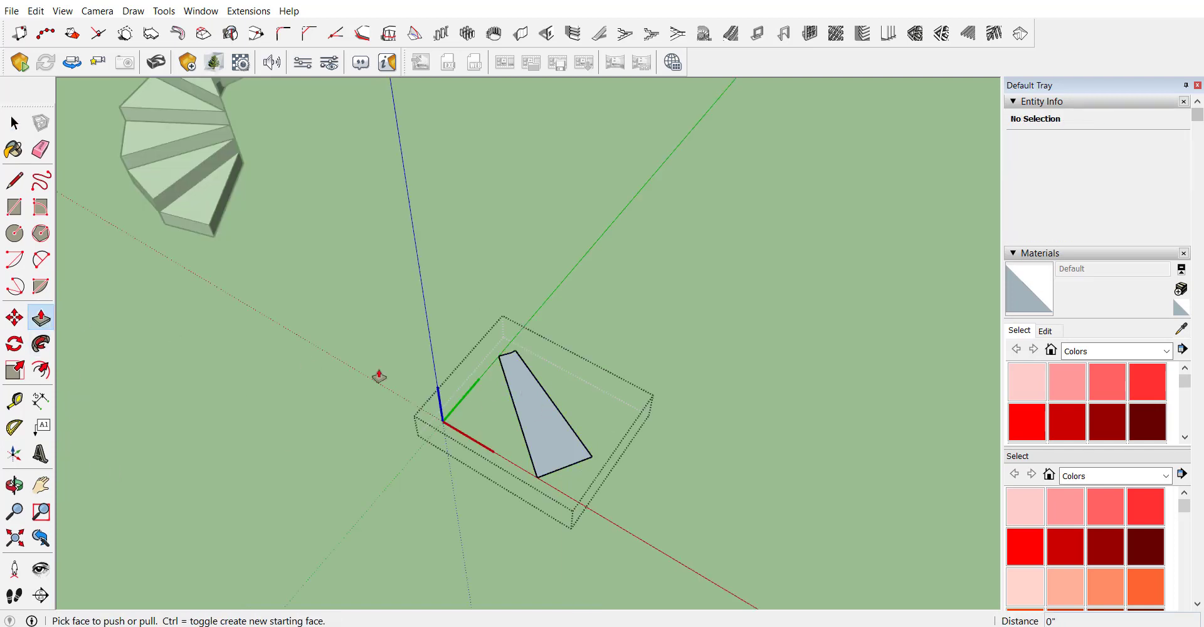
drag(538, 448, 549, 414)
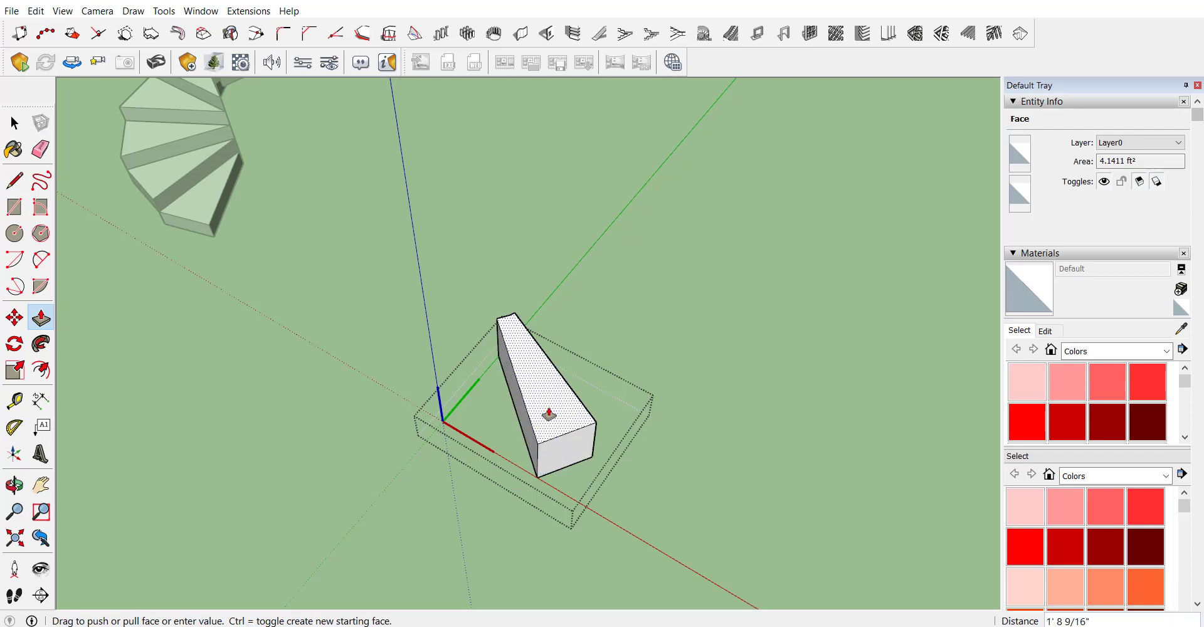
key(Return)
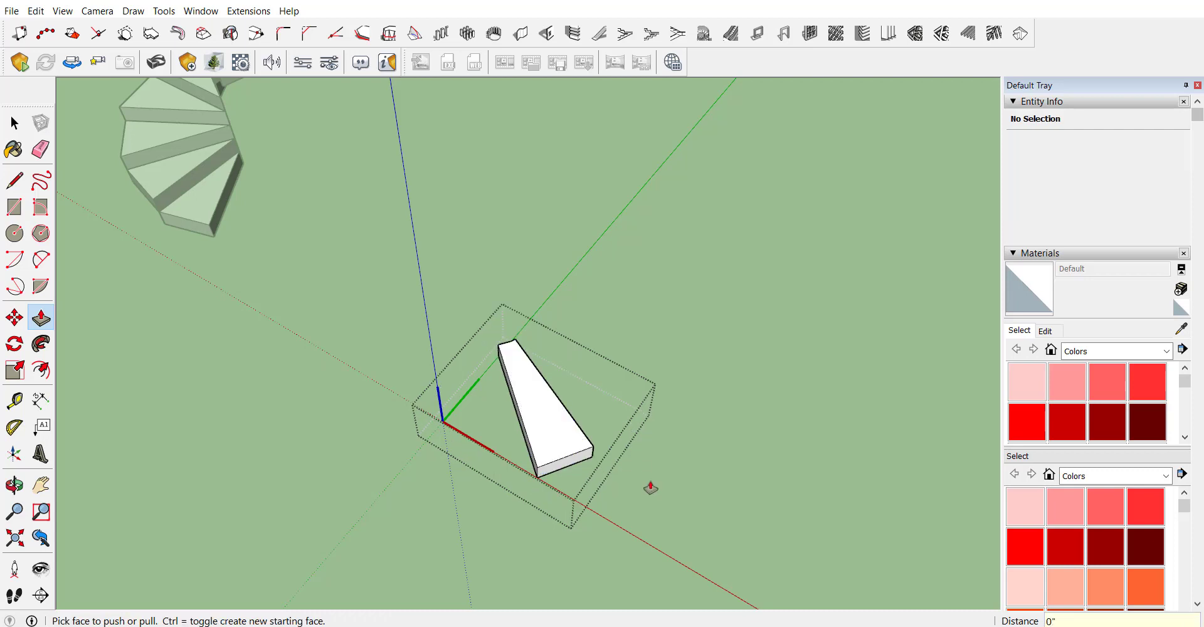
key(space)
click(650, 487)
middle_drag(596, 473, 556, 414)
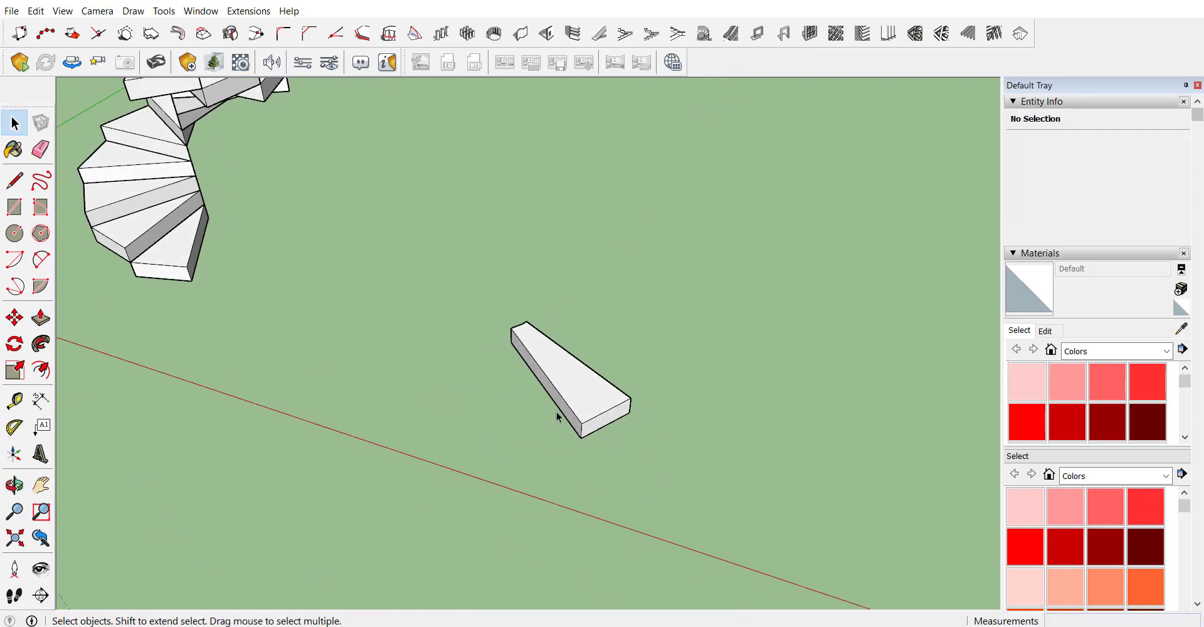
click(558, 413)
click(14, 343)
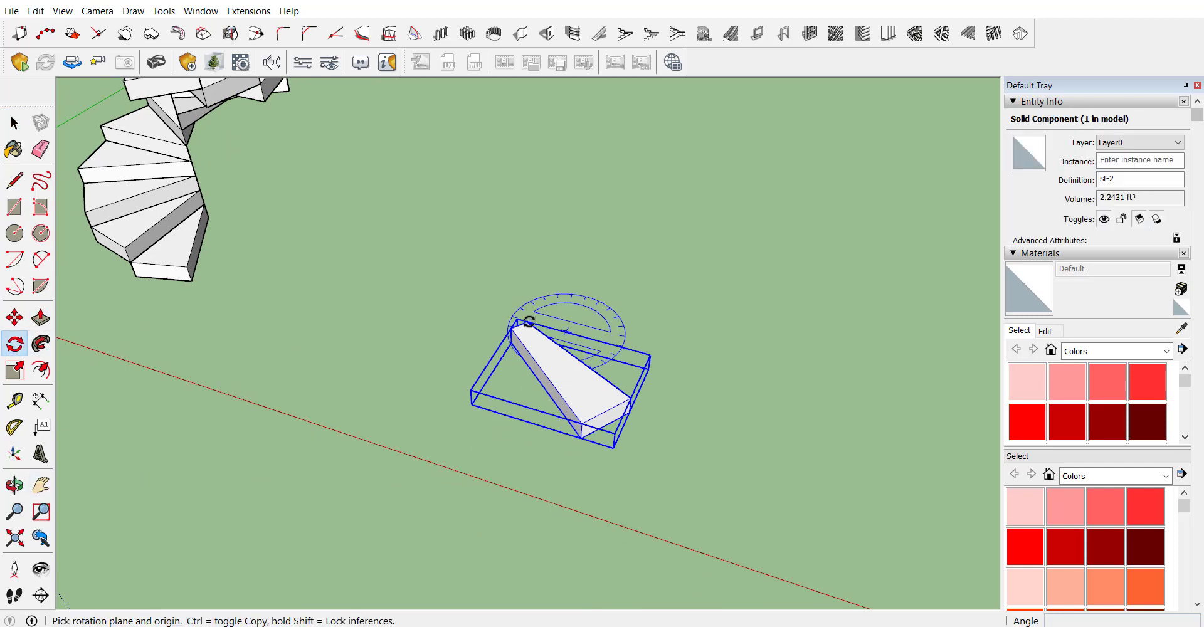
Rotate-copy the step 15° around the centre and array it into 12 copies
click(482, 302)
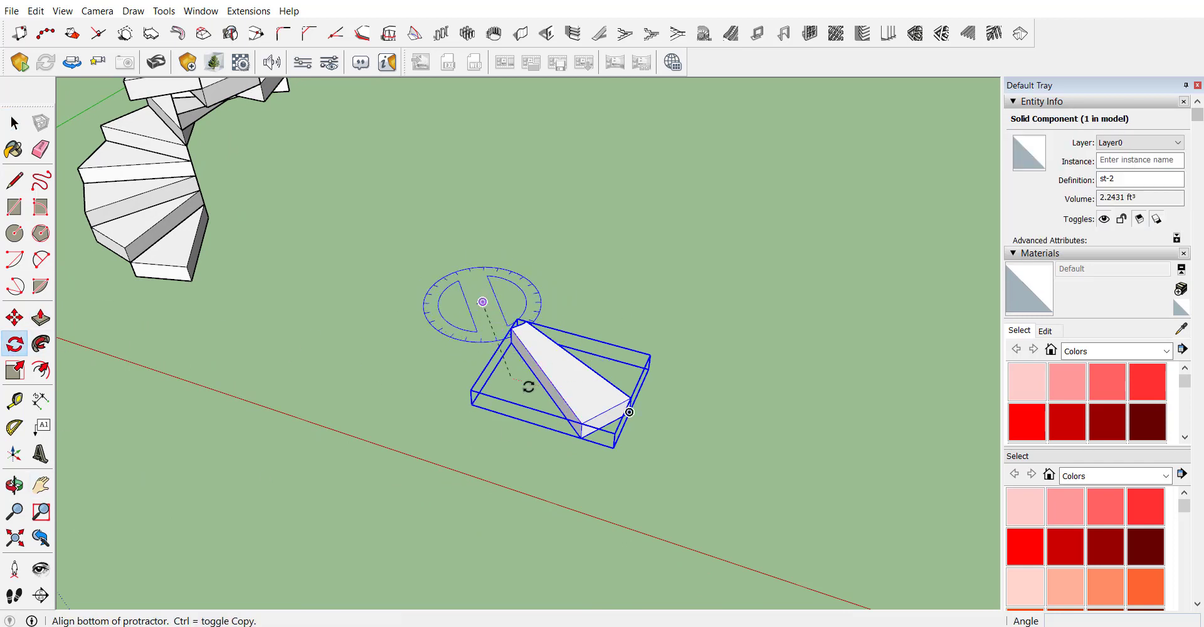
click(581, 438)
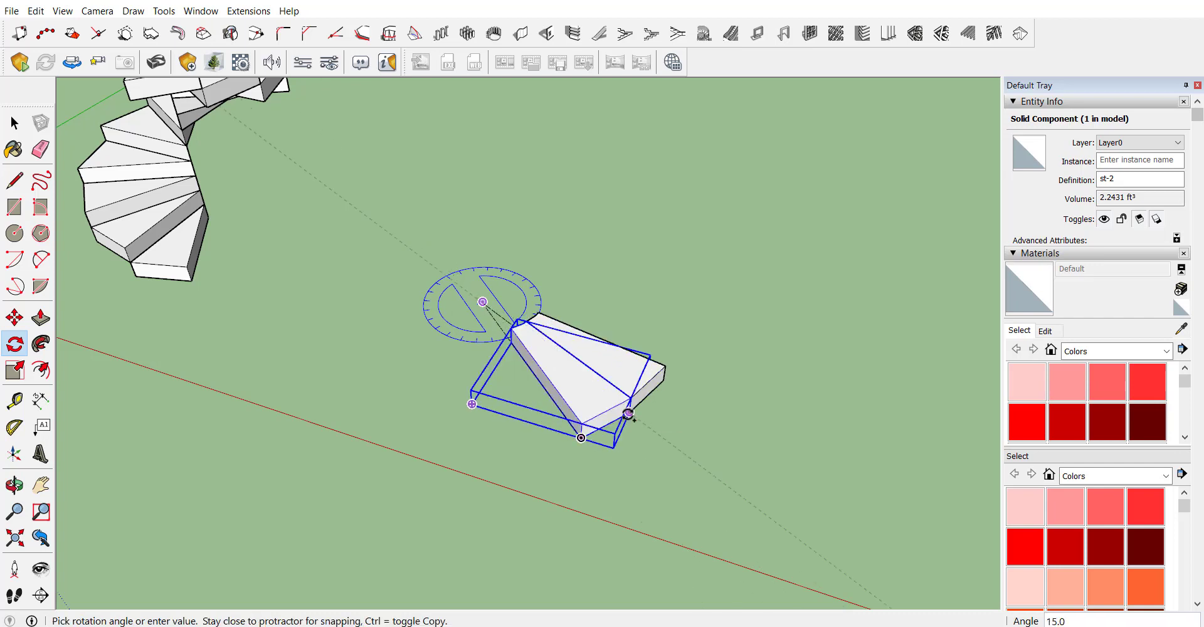
click(628, 416)
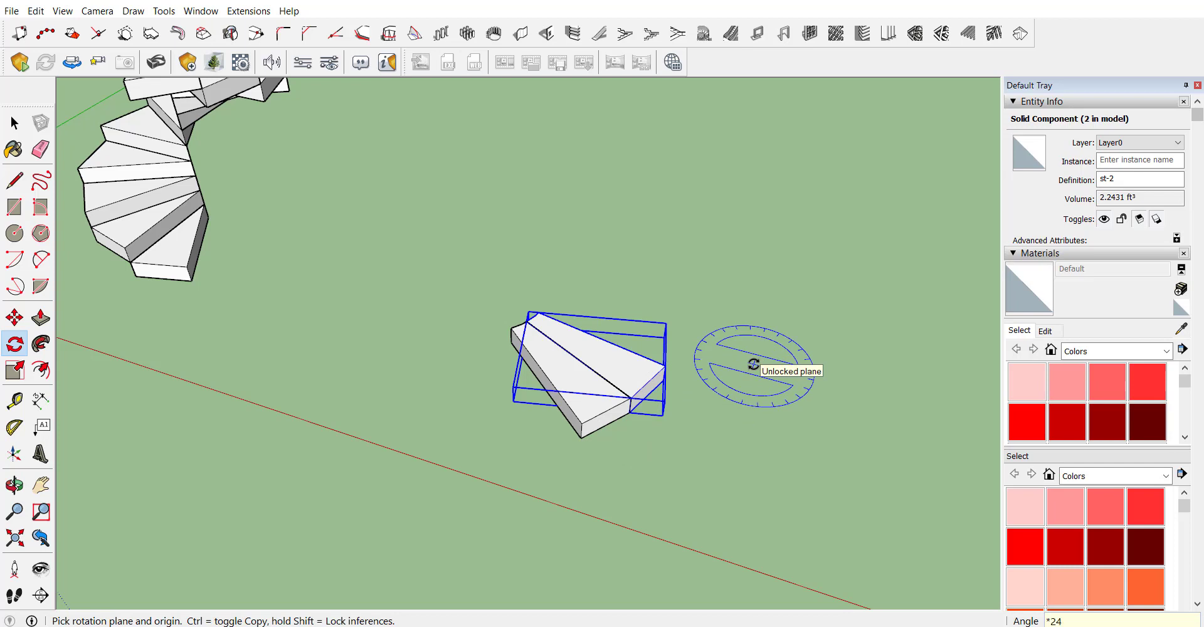
key(Return)
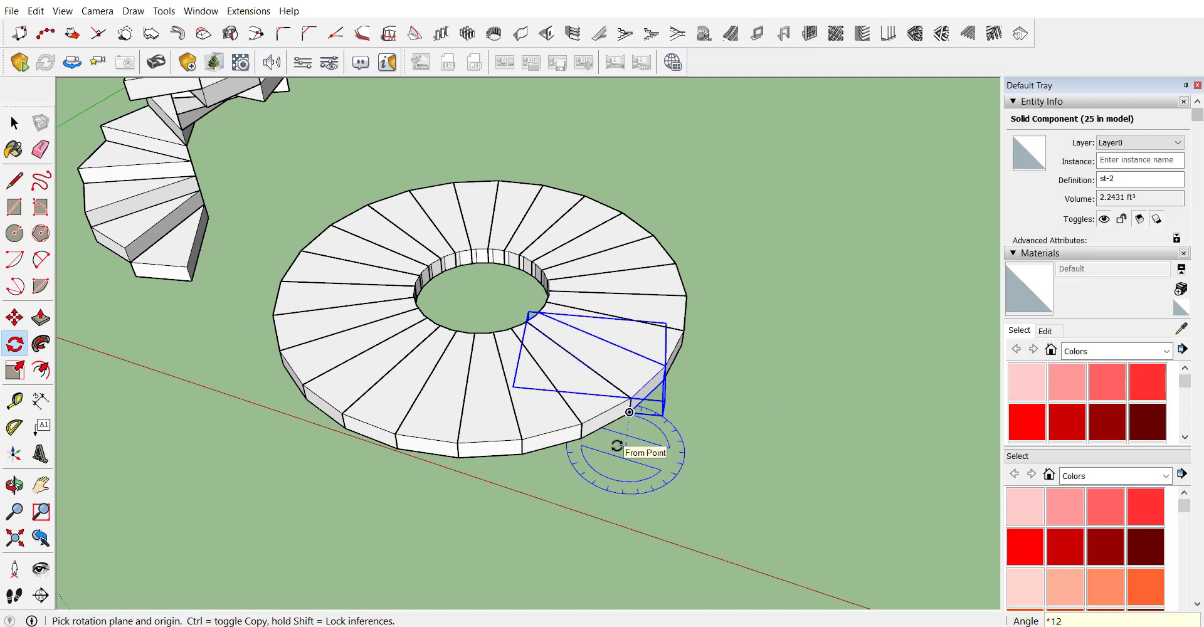
key(Return)
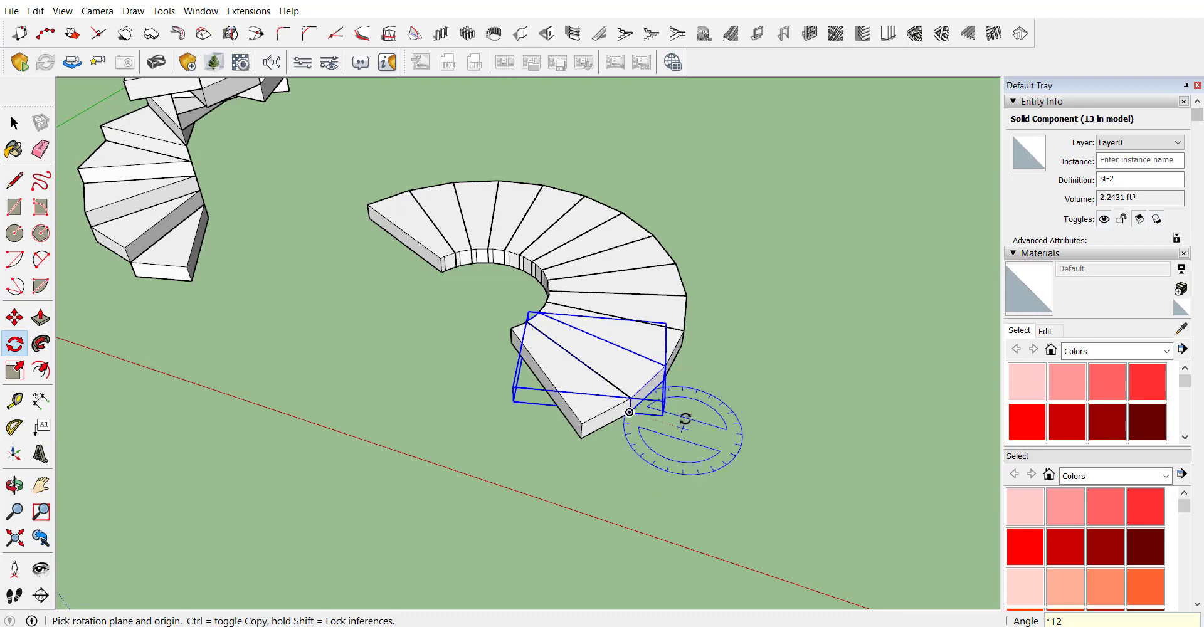
middle_drag(688, 492, 691, 434)
key(space)
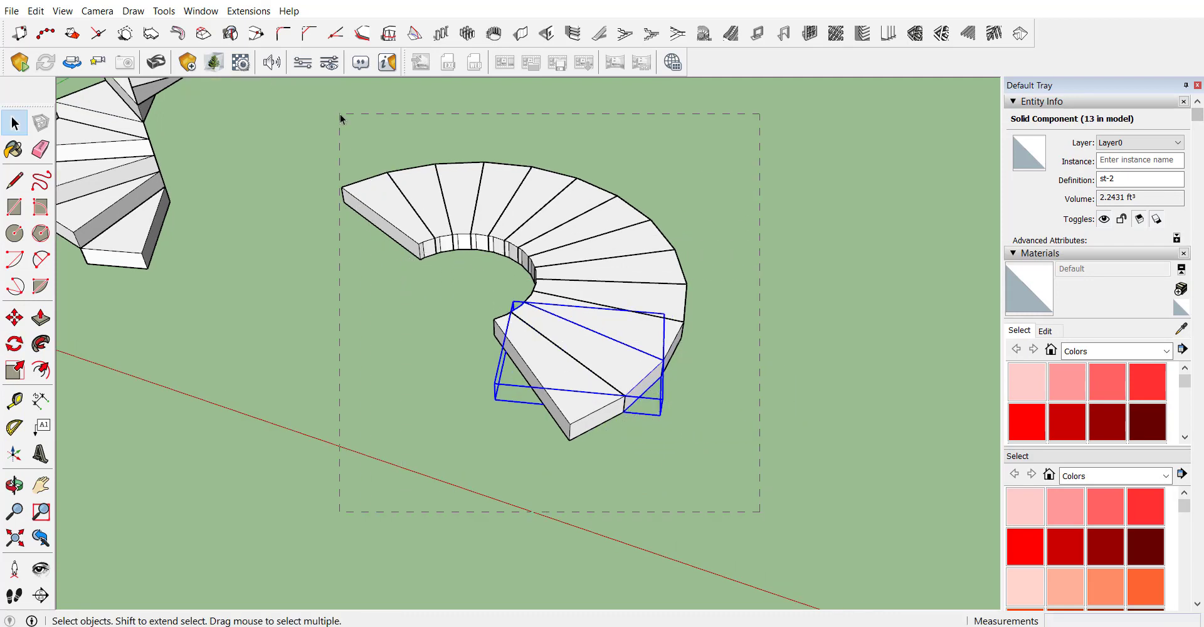
Copy the 13-step ring upward 6 1/2" and repeat it for eleven stacked copies
drag(341, 119, 342, 119)
click(14, 317)
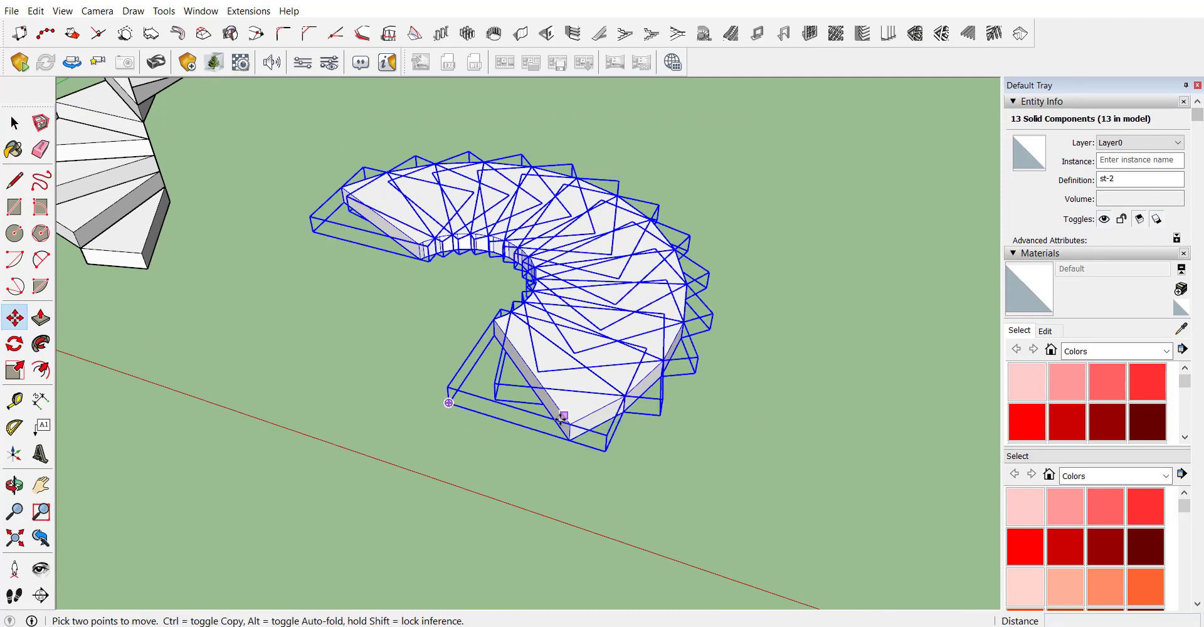
click(569, 439)
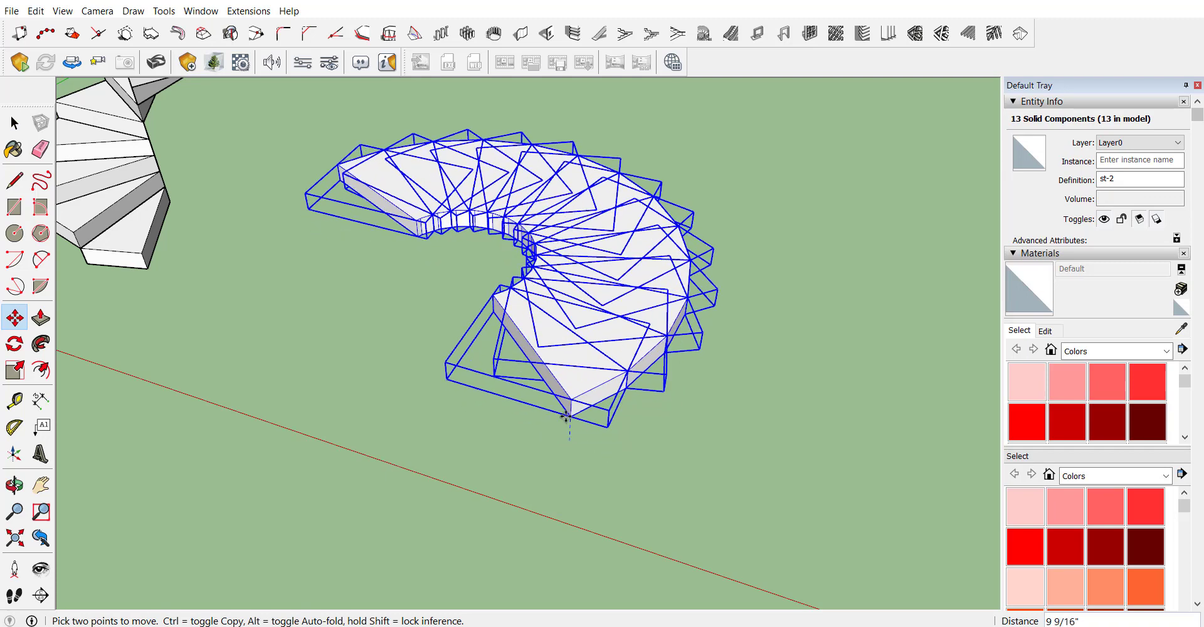
key(ctrl)
click(578, 417)
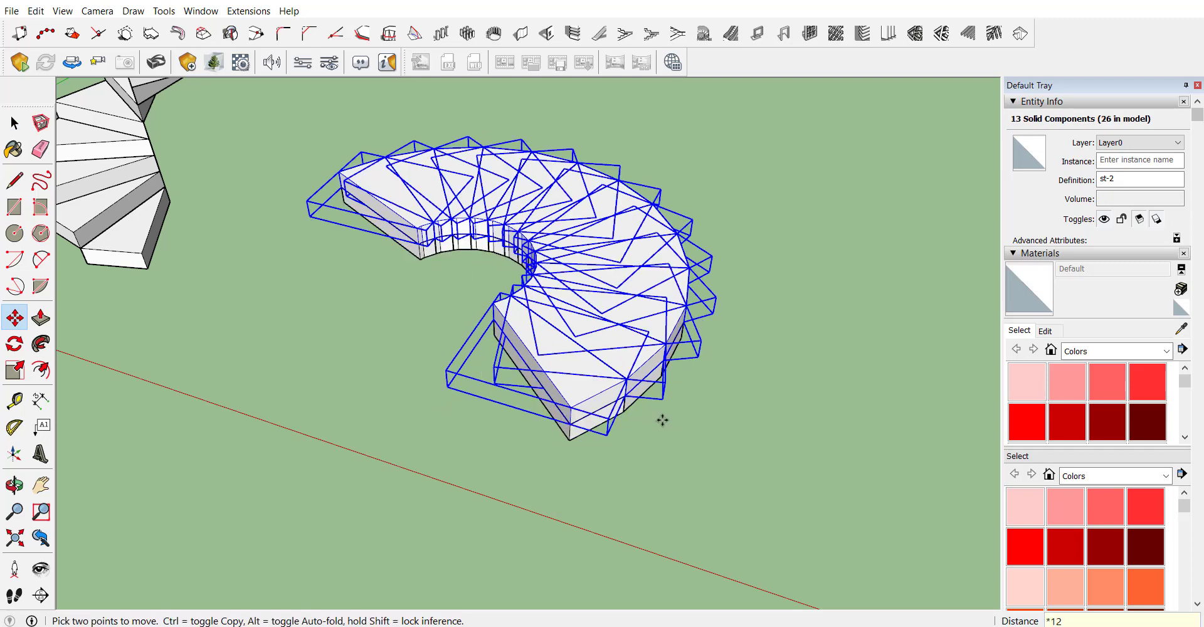
key(BackSpace)
text(1)
key(Return)
key(ctrl+t)
scroll(503, 395, down, 3)
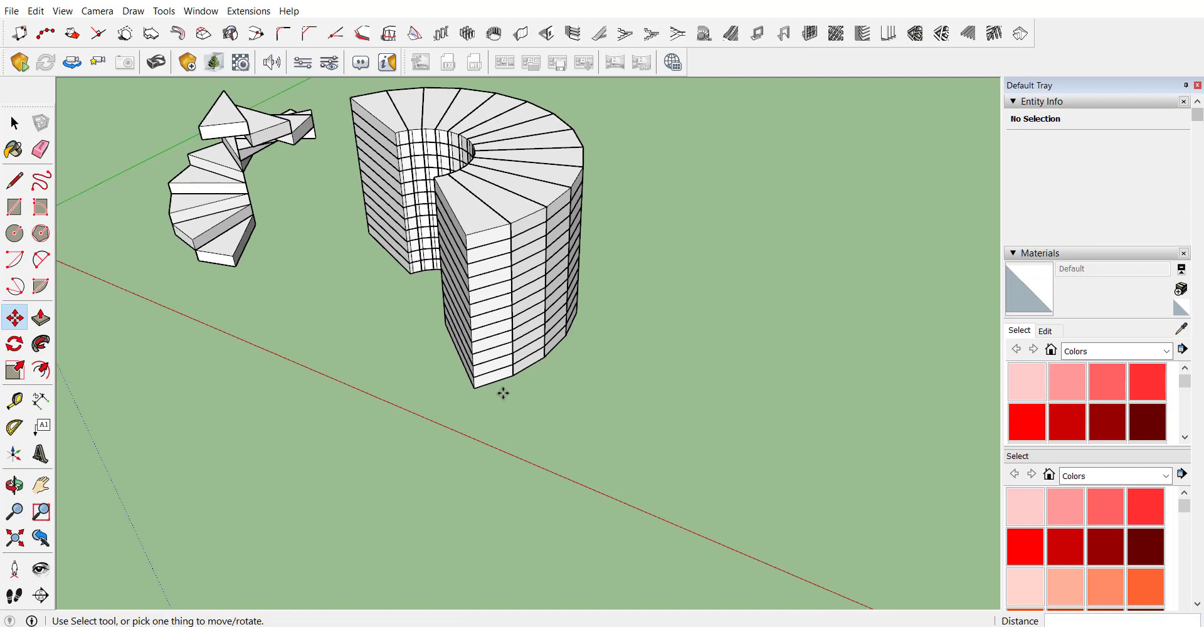
key(space)
Select one step on each level of the tower, working upward around it
click(491, 383)
middle_drag(532, 371, 499, 357)
ctrl+click(556, 340)
ctrl+click(593, 321)
middle_drag(618, 338, 529, 358)
ctrl+click(566, 347)
ctrl+click(594, 318)
middle_drag(645, 327, 547, 317)
ctrl+click(563, 324)
ctrl+click(609, 299)
ctrl+click(640, 284)
middle_drag(640, 284, 366, 354)
ctrl+click(646, 295)
ctrl+click(679, 276)
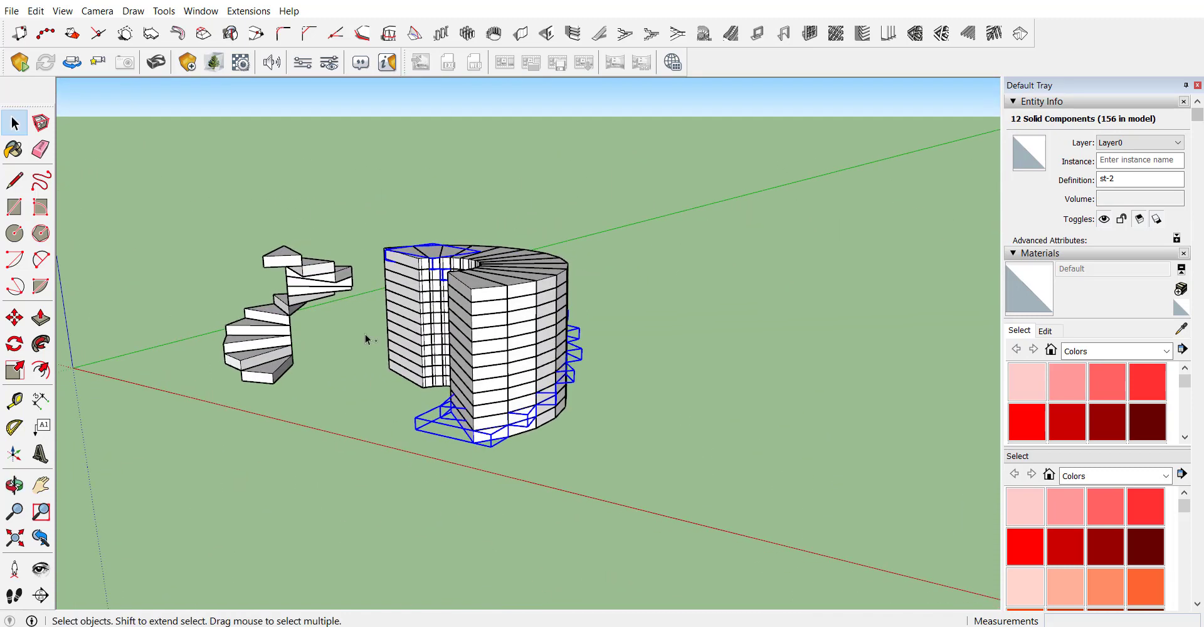
Box-select all the other steps and delete them, leaving one step per level
drag(374, 212, 583, 474)
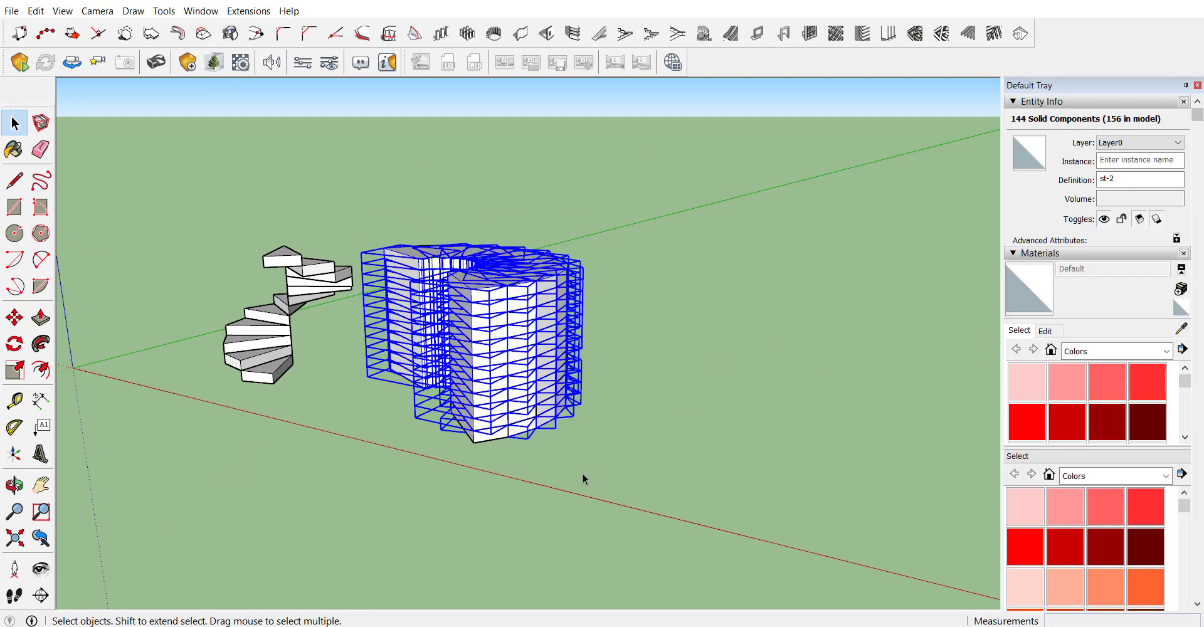
click(582, 474)
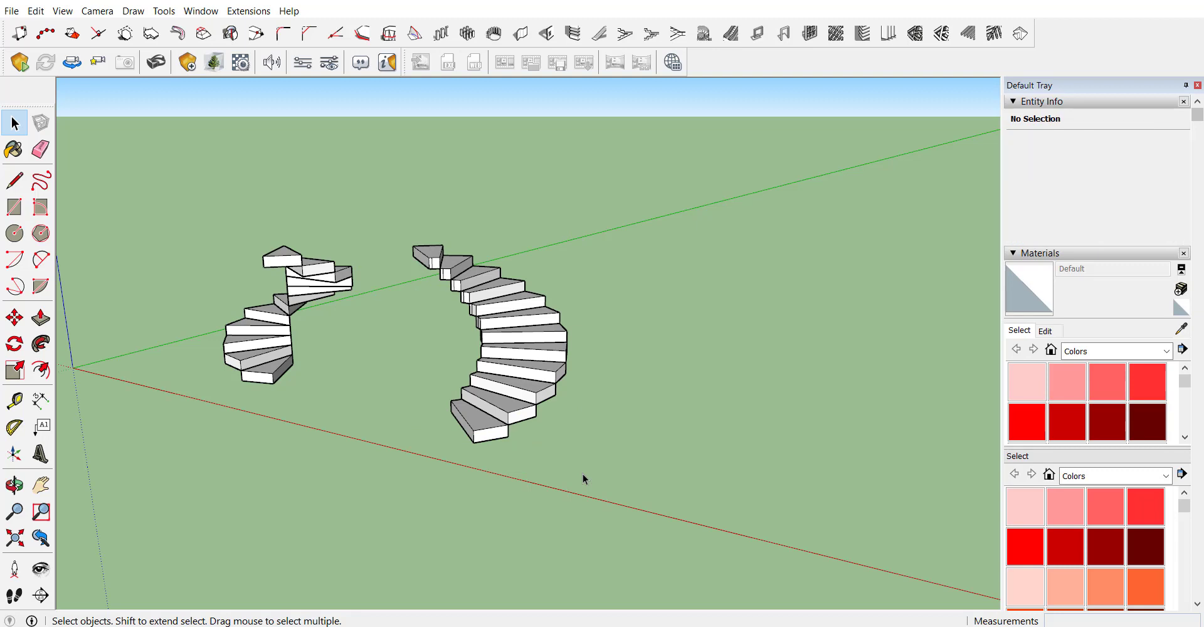
scroll(500, 342, up, 2)
scroll(501, 342, down, 2)
middle_drag(501, 341, 538, 557)
middle_drag(763, 377, 234, 113)
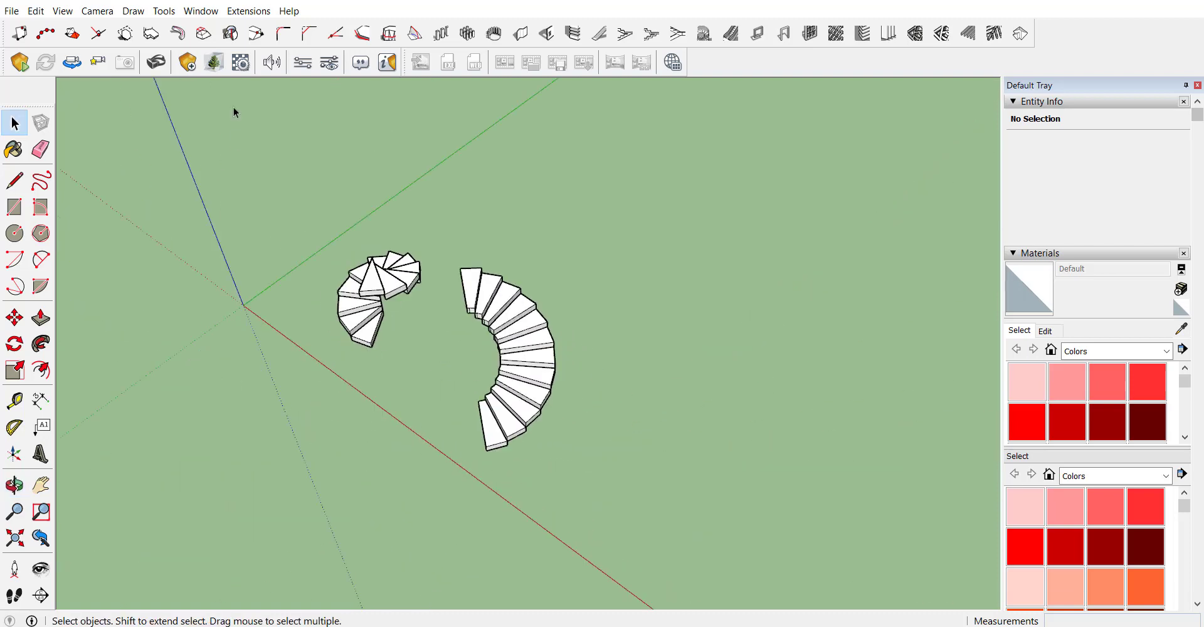
Undo back to the flat ring of 13 steps
middle_drag(462, 454, 518, 395)
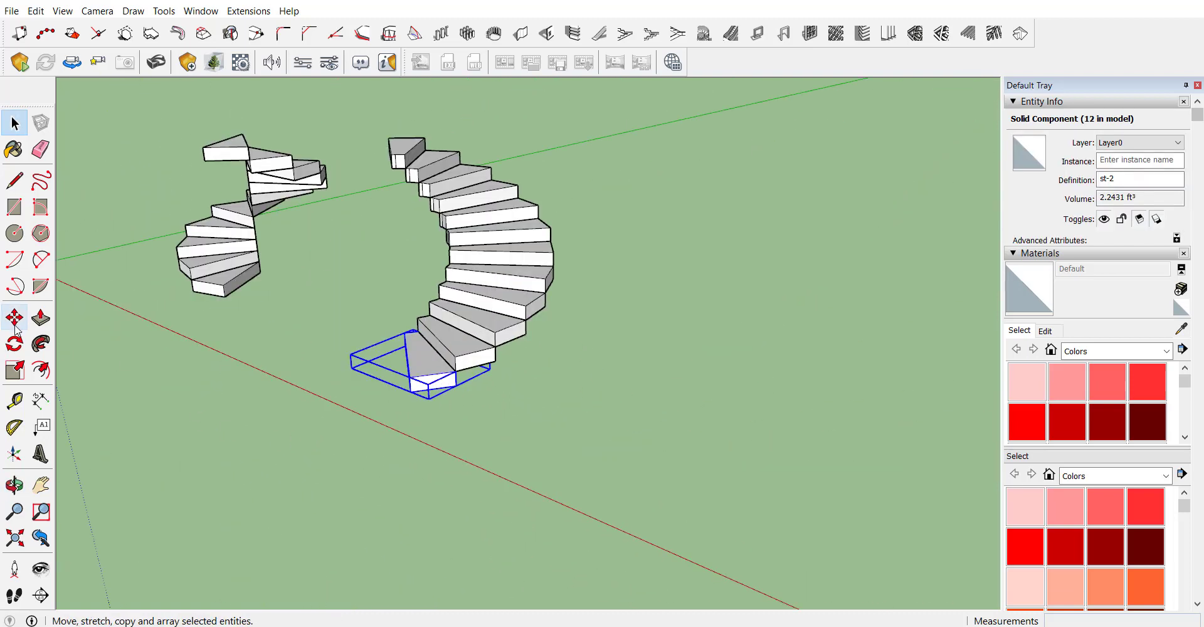
click(14, 318)
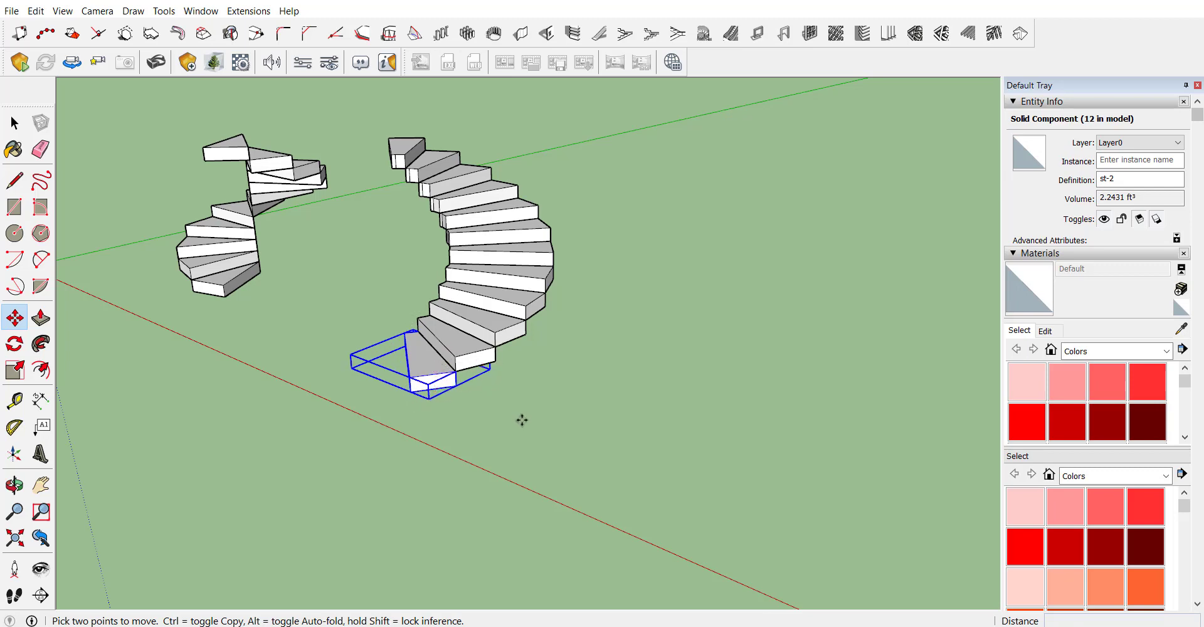
key(ctrl+z)
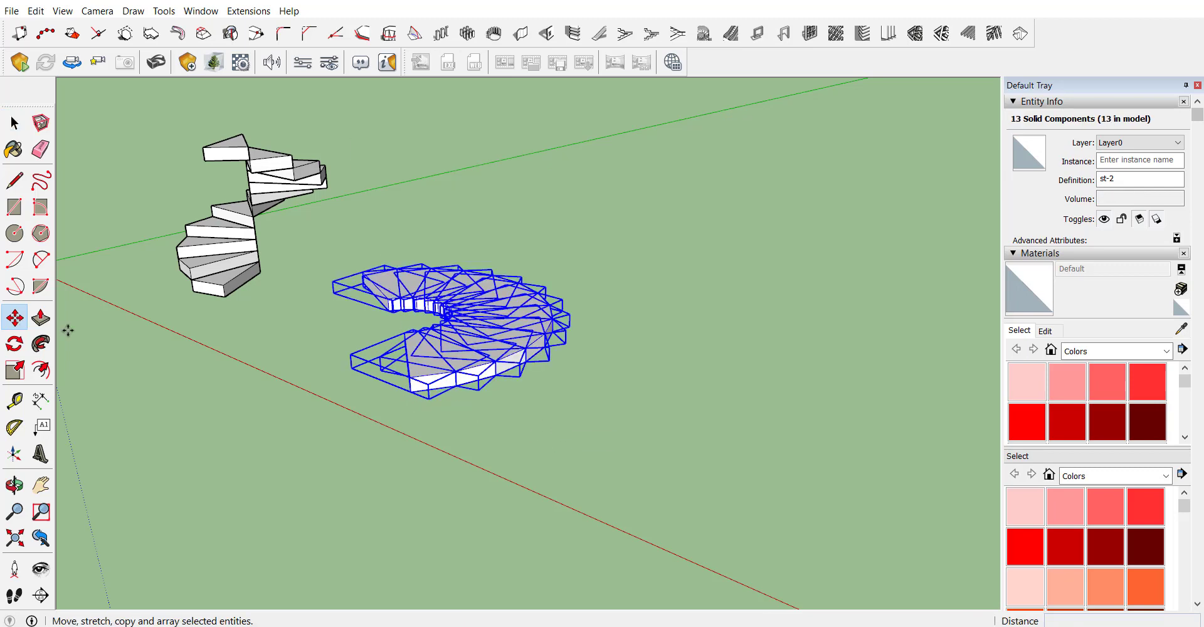
Copy the ring up 8 and repeat it eleven times with *11
click(412, 388)
key(ctrl)
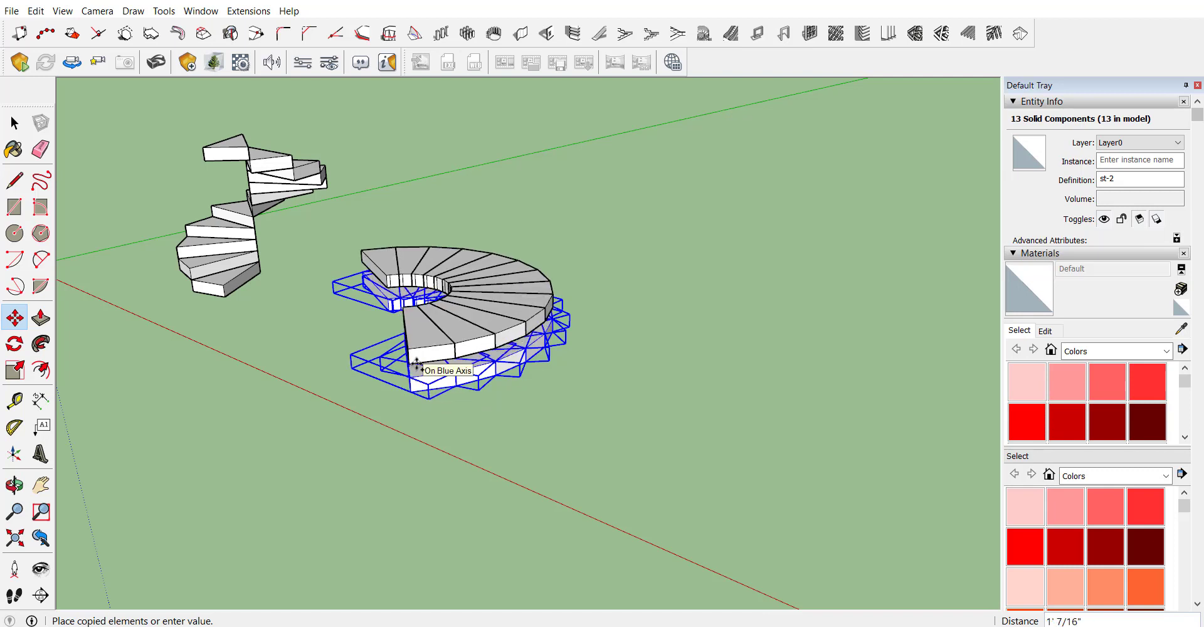
text(8)
key(Return)
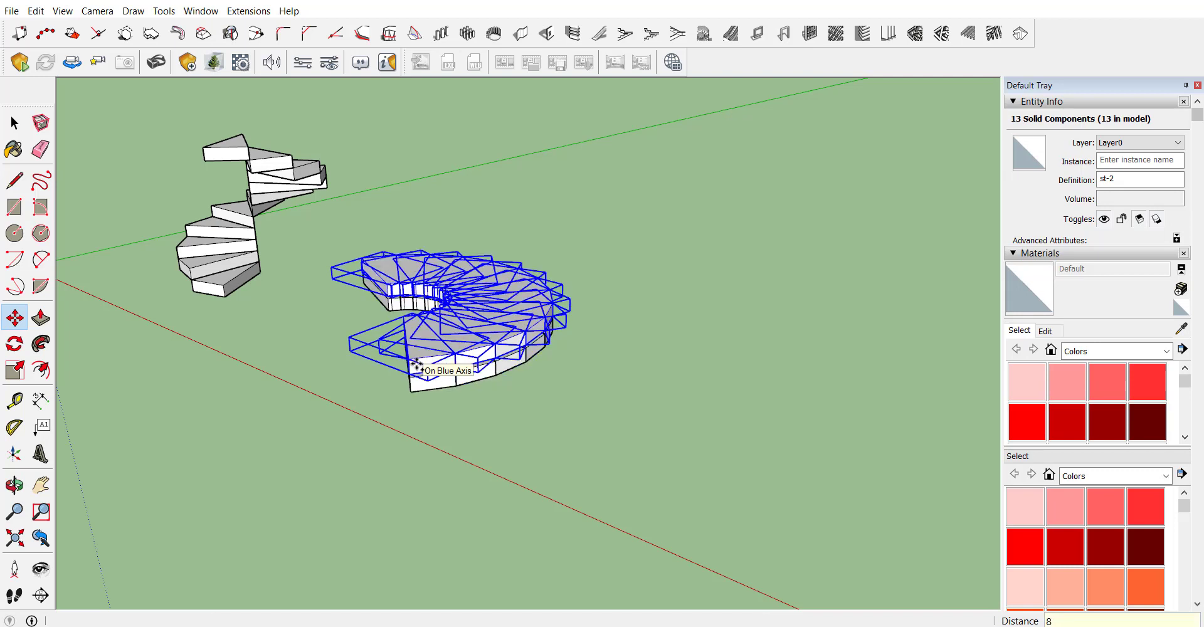
text(*)
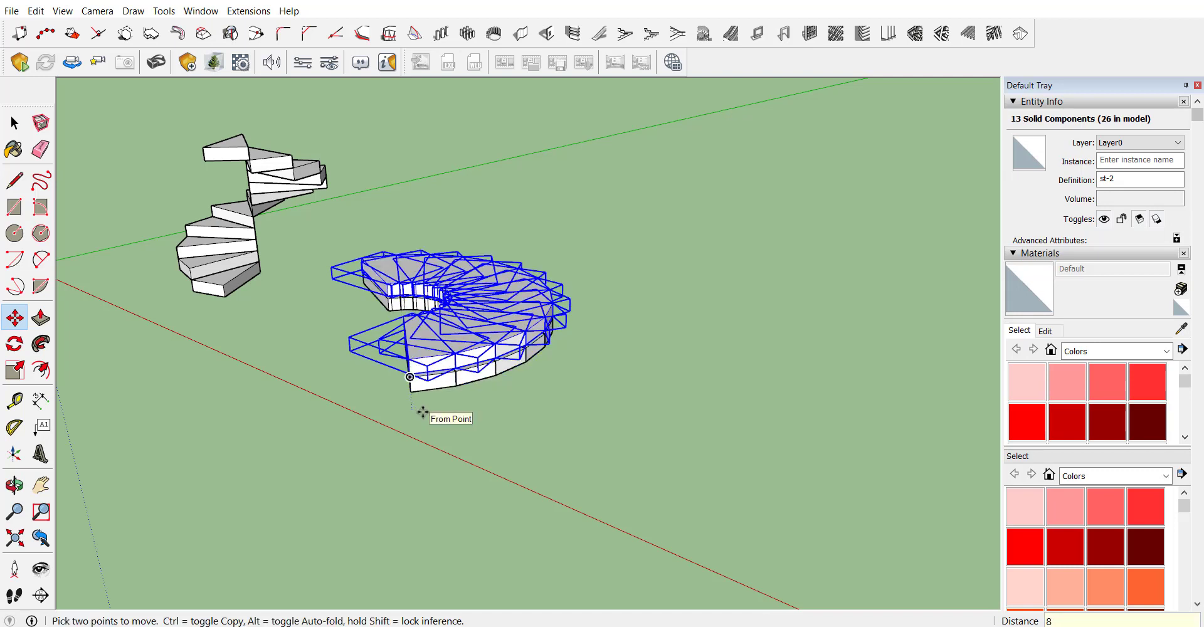
text(11)
key(Return)
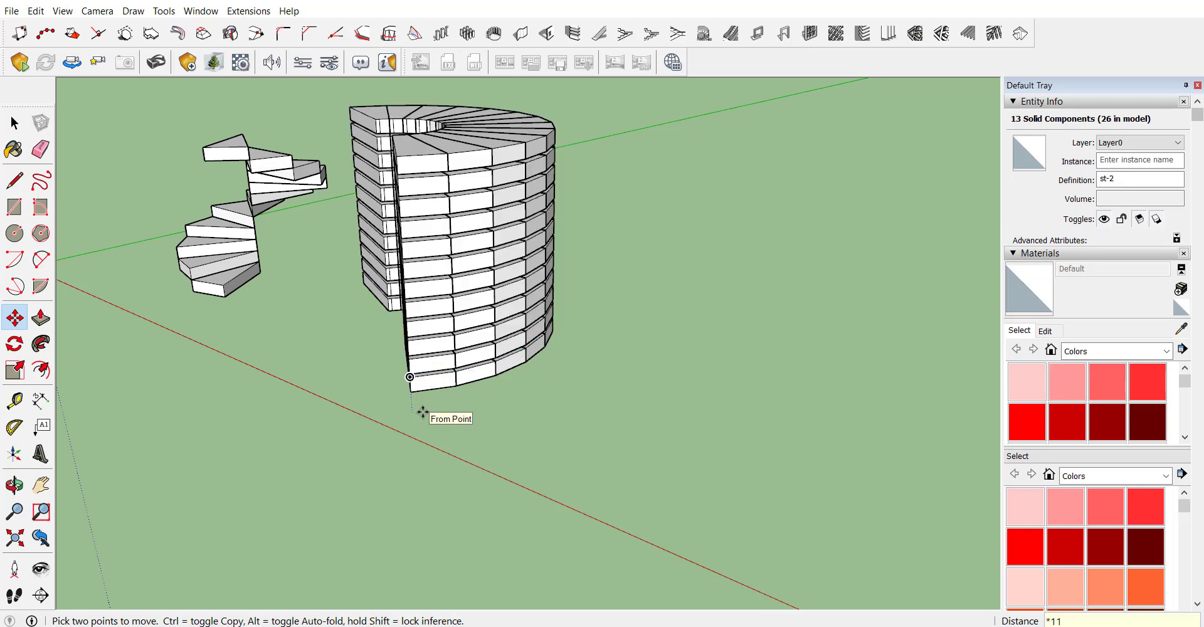
Select the lower steps to keep, then box-select and delete the rest of the tower
middle_drag(454, 416, 401, 369)
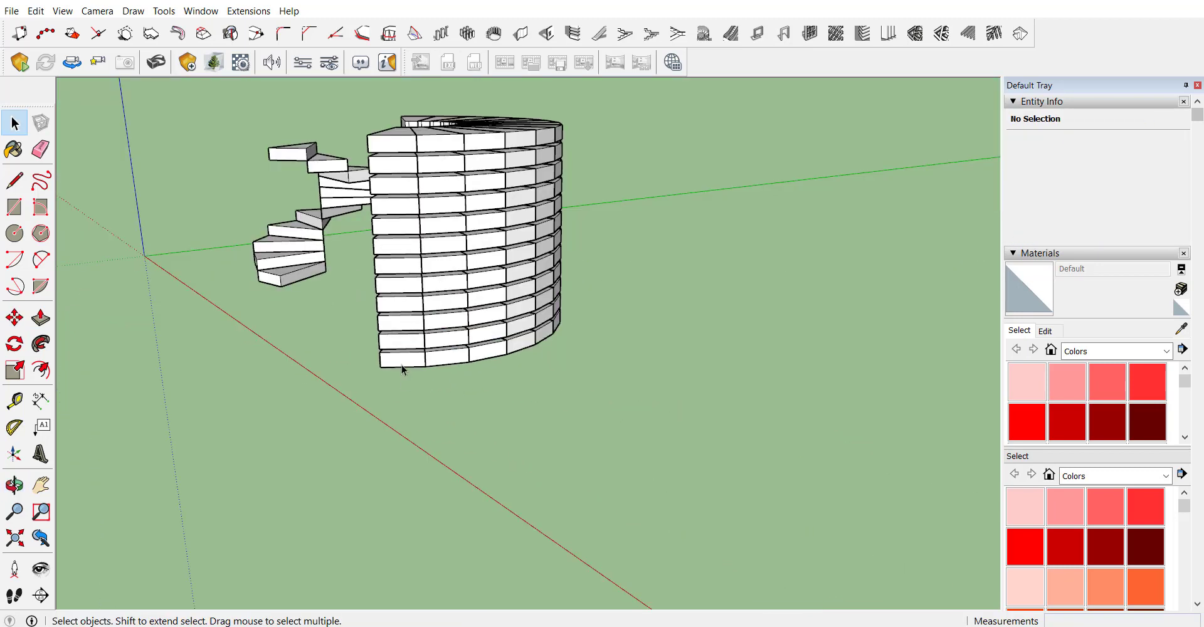
click(403, 370)
click(403, 376)
click(444, 343)
shift+click(516, 301)
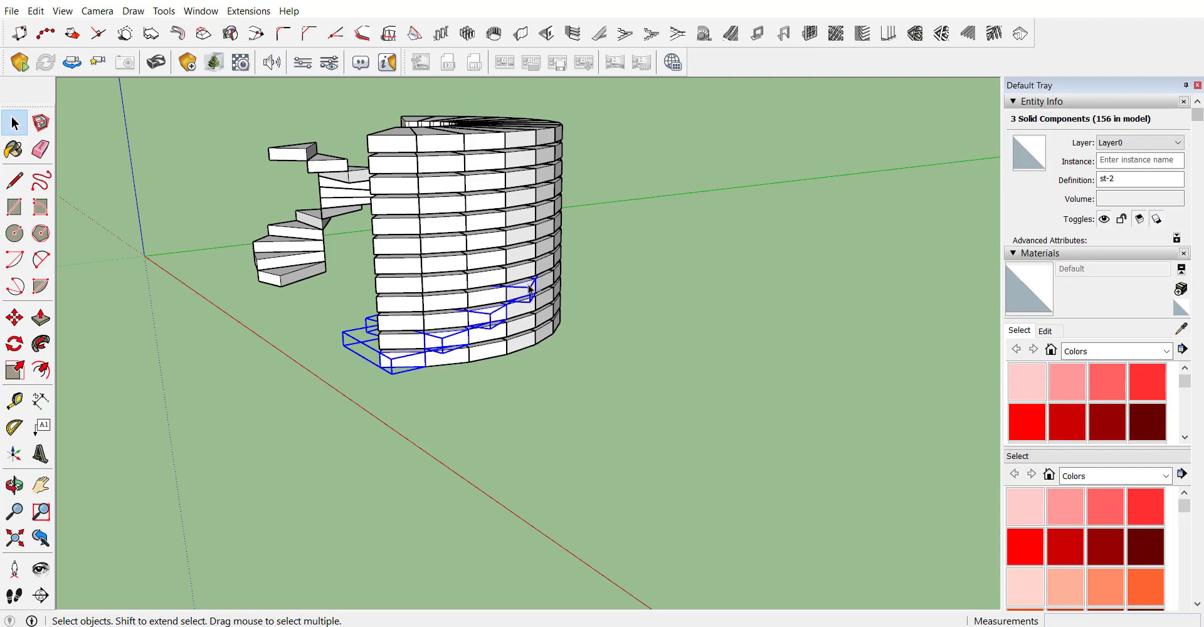
shift+click(540, 271)
middle_drag(540, 271, 594, 321)
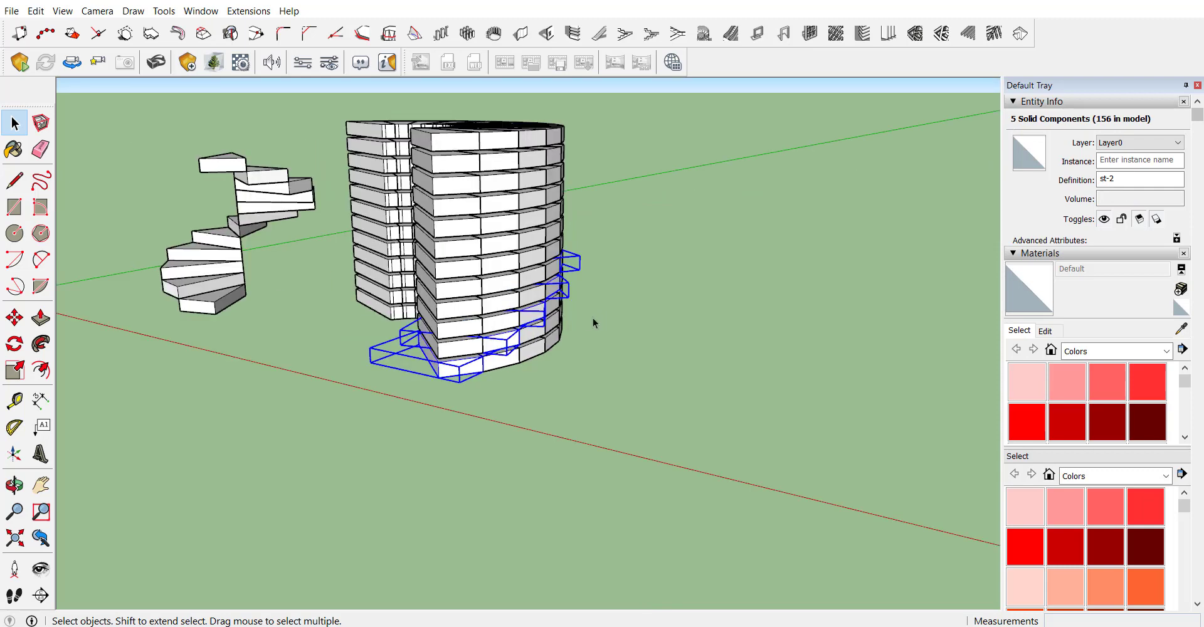
drag(343, 108, 612, 393)
key(Delete)
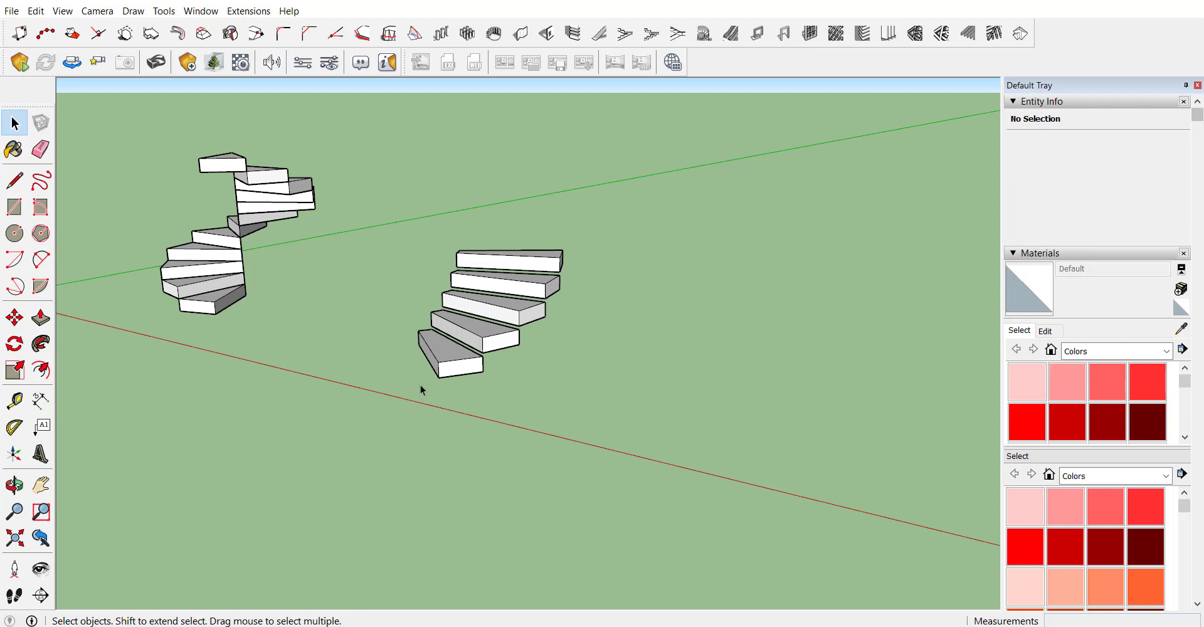
Orbit and zoom to empty ground beside the stairs and pick the Circle tool
scroll(439, 395, down, 3)
middle_drag(465, 404, 466, 310)
scroll(466, 309, up, 4)
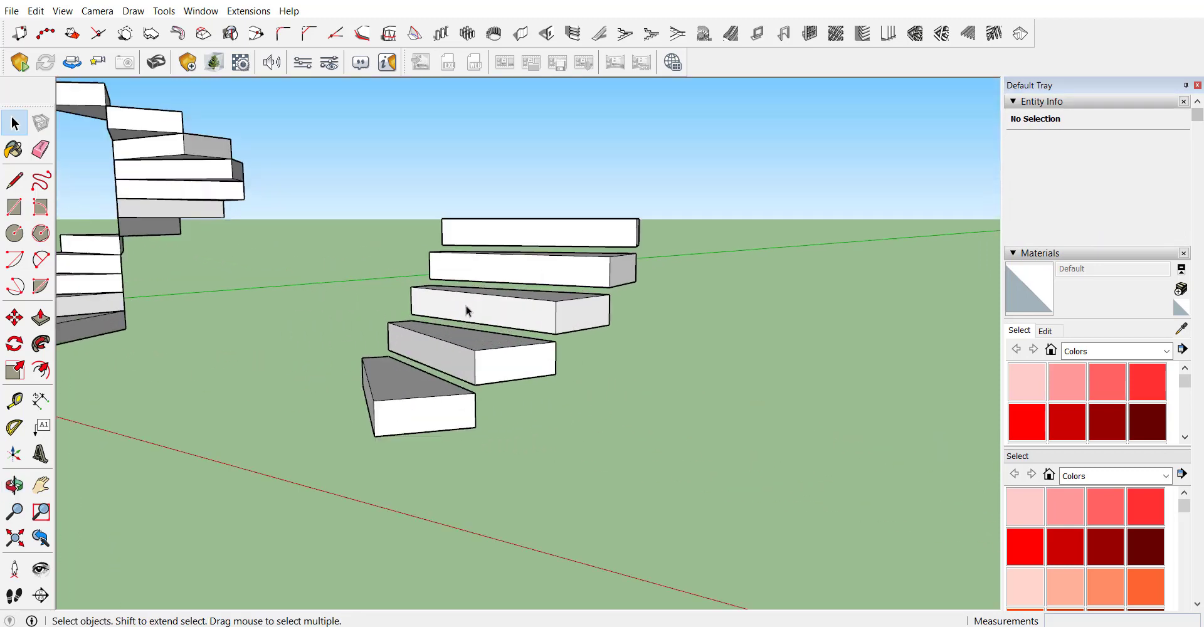
scroll(466, 309, up, 2)
scroll(342, 381, down, 3)
middle_drag(342, 381, 556, 404)
scroll(521, 342, down, 2)
scroll(588, 339, down, 3)
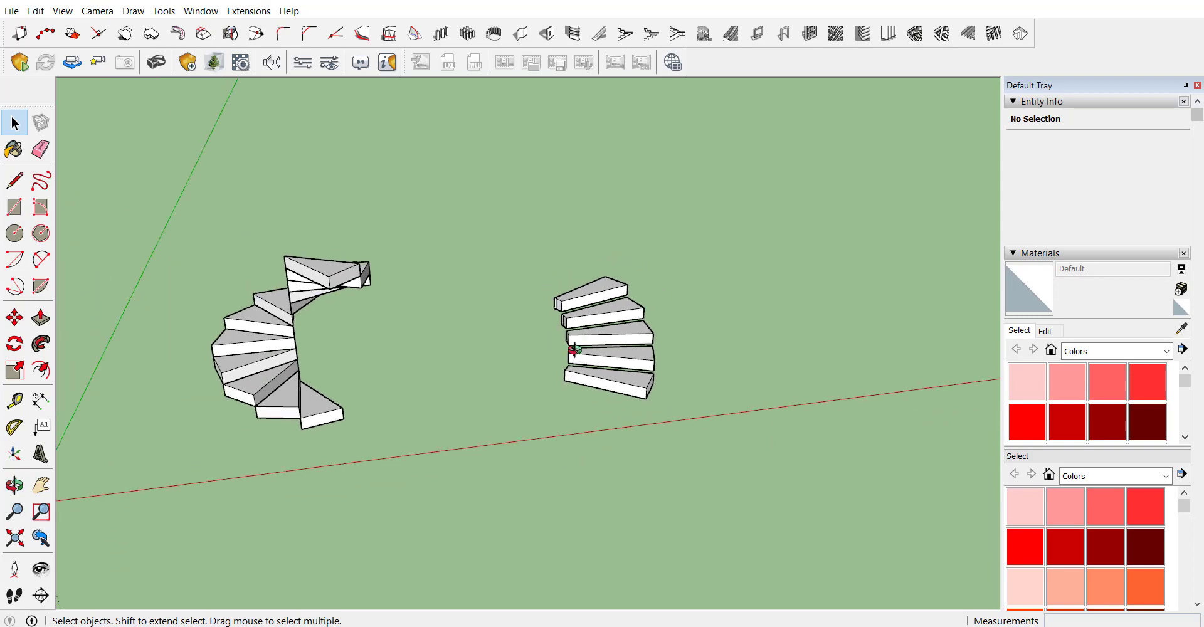
middle_drag(572, 358, 442, 338)
key(c)
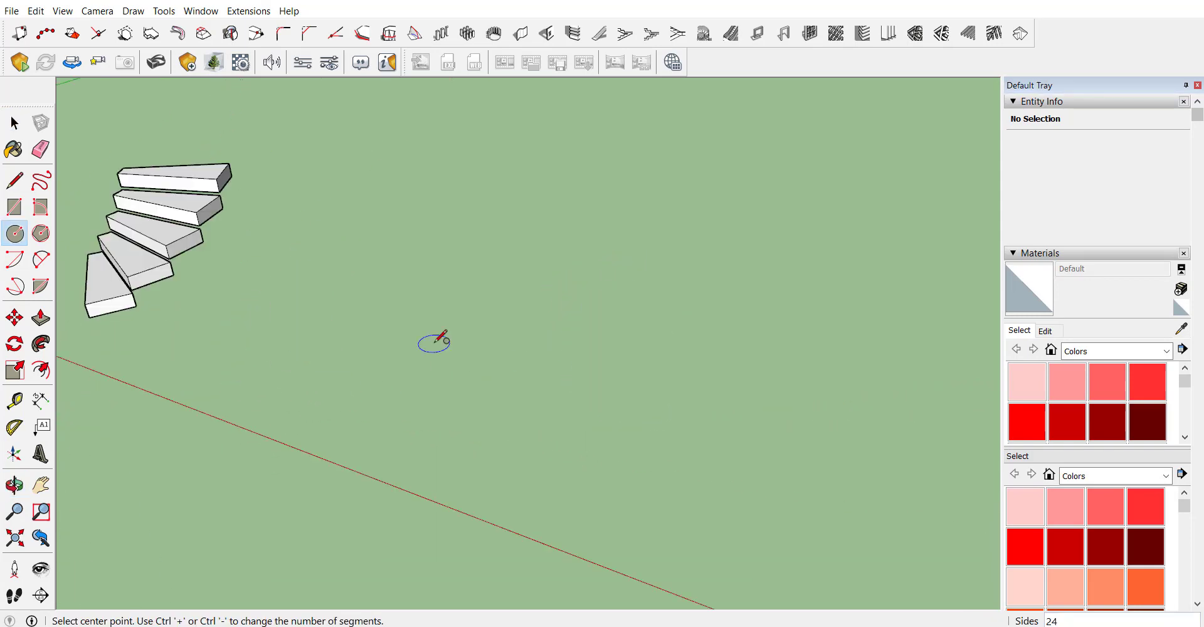
Draw a 12-sided circle with a concentric 2' radius inner circle on the ground
click(402, 346)
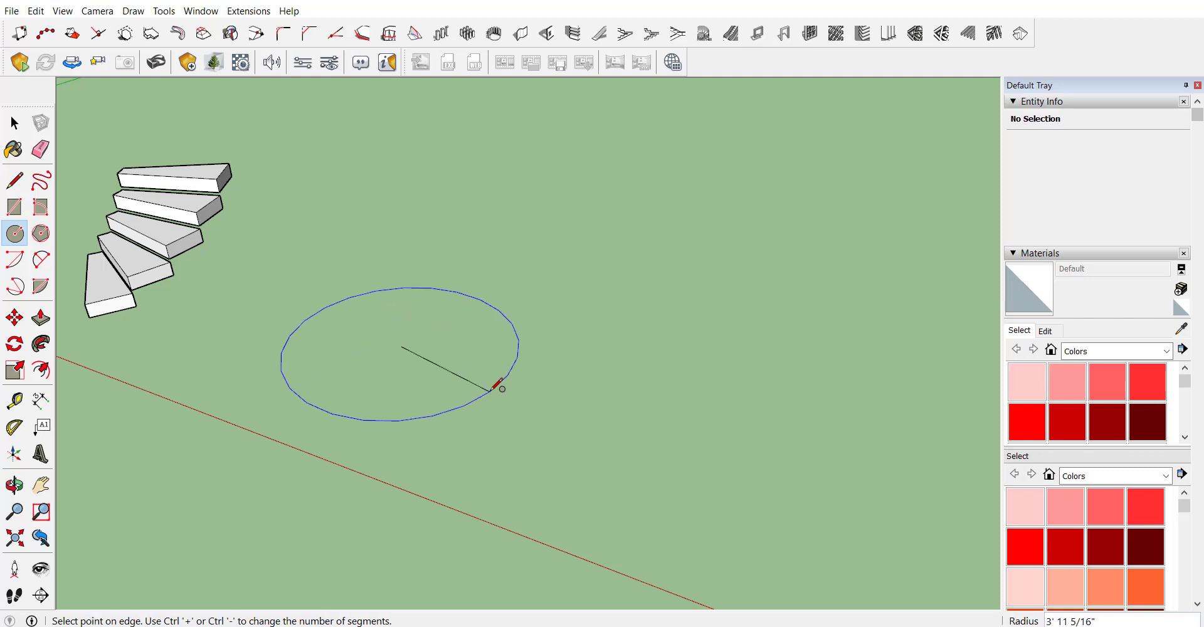
key(Return)
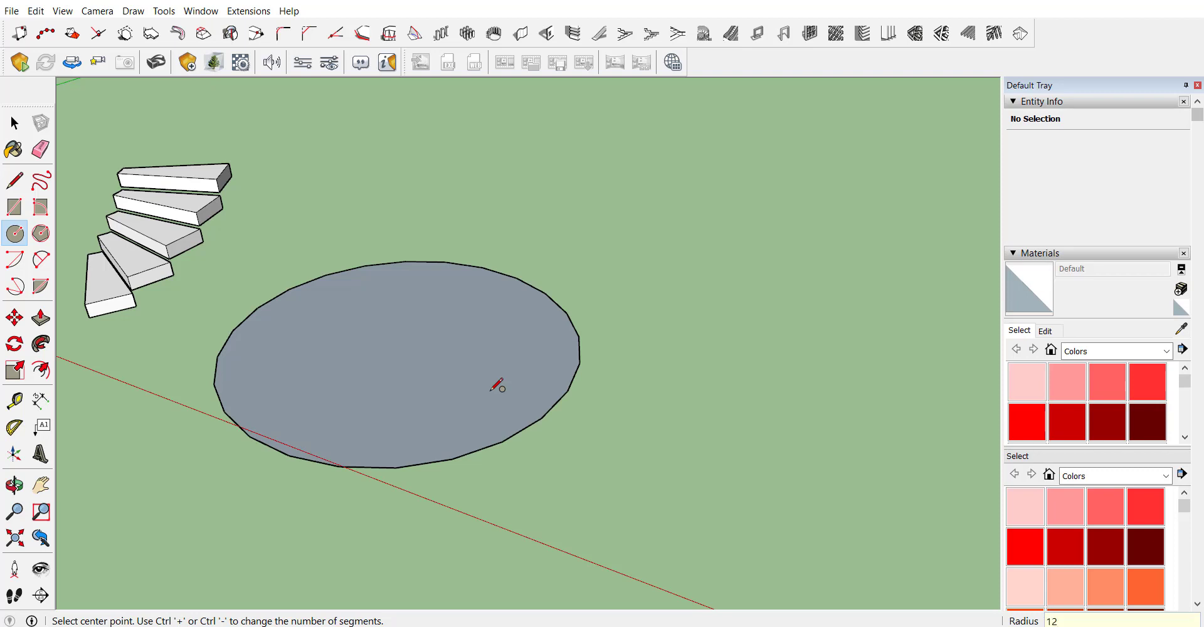
key(Return)
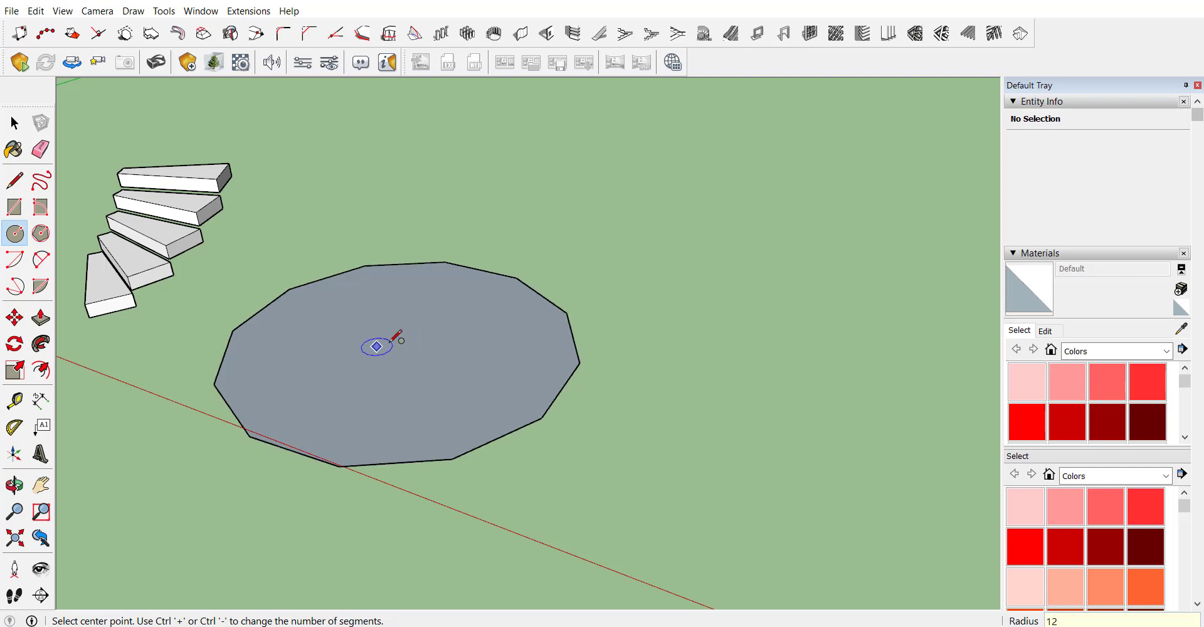
click(401, 346)
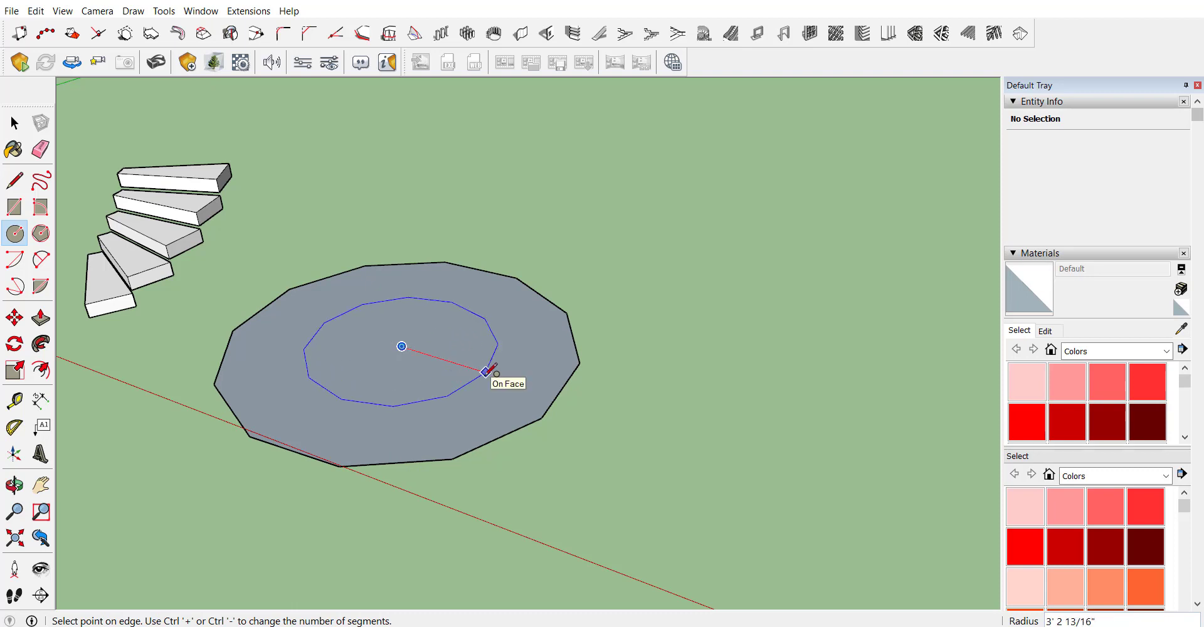
key(Return)
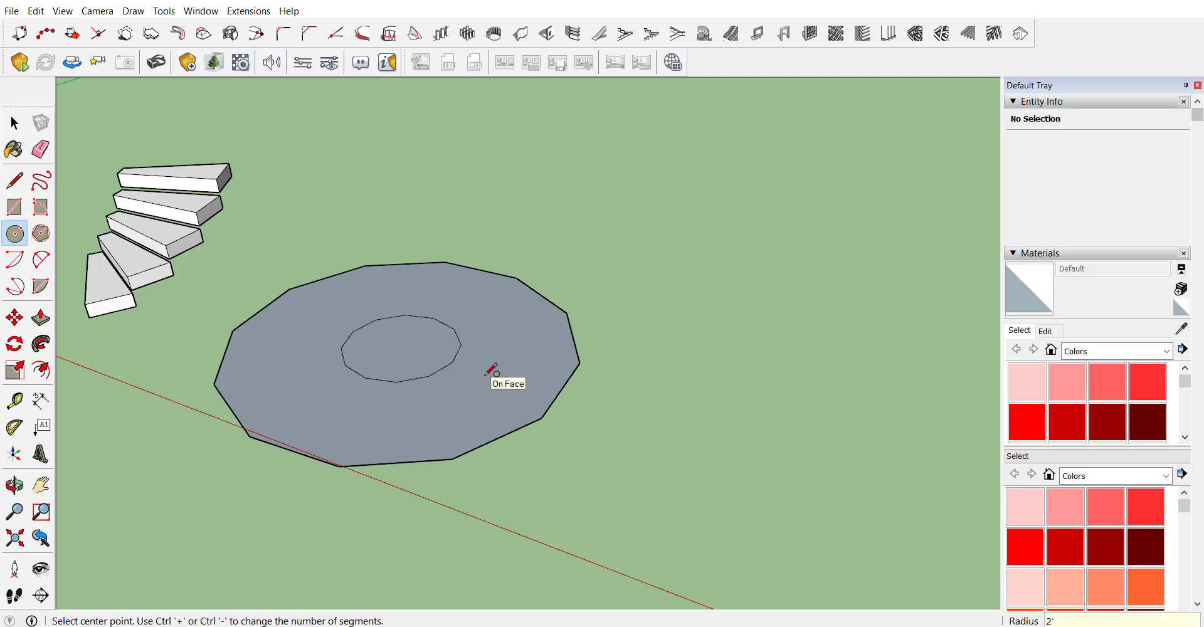
Draw two radial lines from inner to outer circle to split off a wedge face
key(l)
click(428, 376)
click(452, 459)
key(Escape)
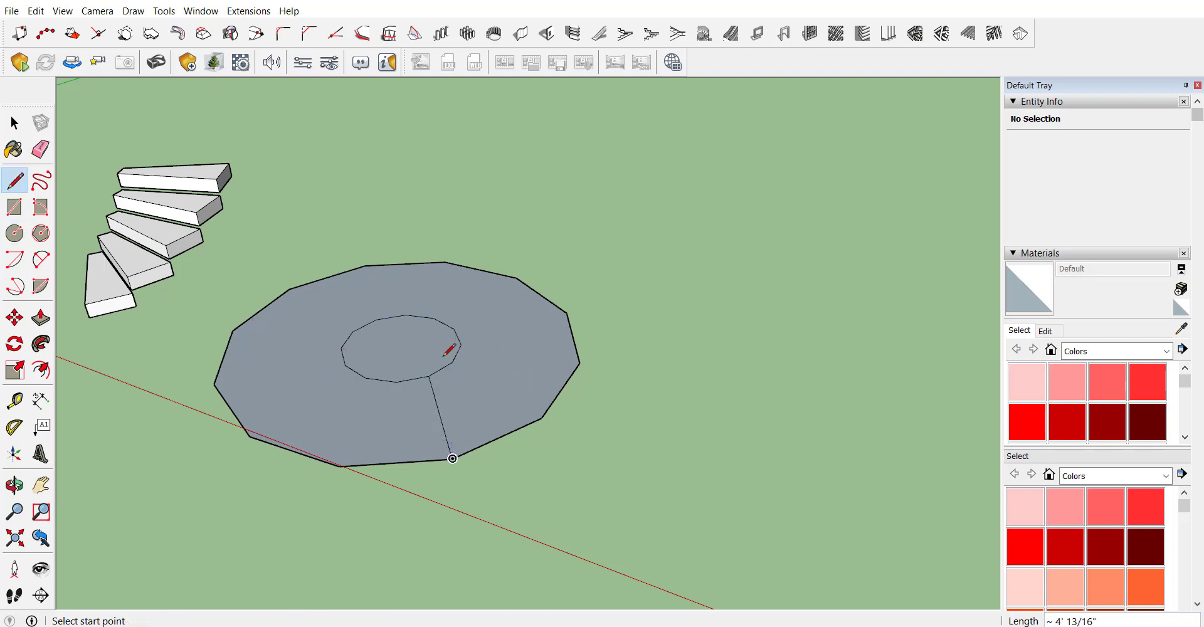
click(453, 362)
click(541, 418)
key(space)
click(471, 415)
right_click(472, 415)
Group the wedge face and delete the surrounding ring
click(501, 188)
double_click(351, 412)
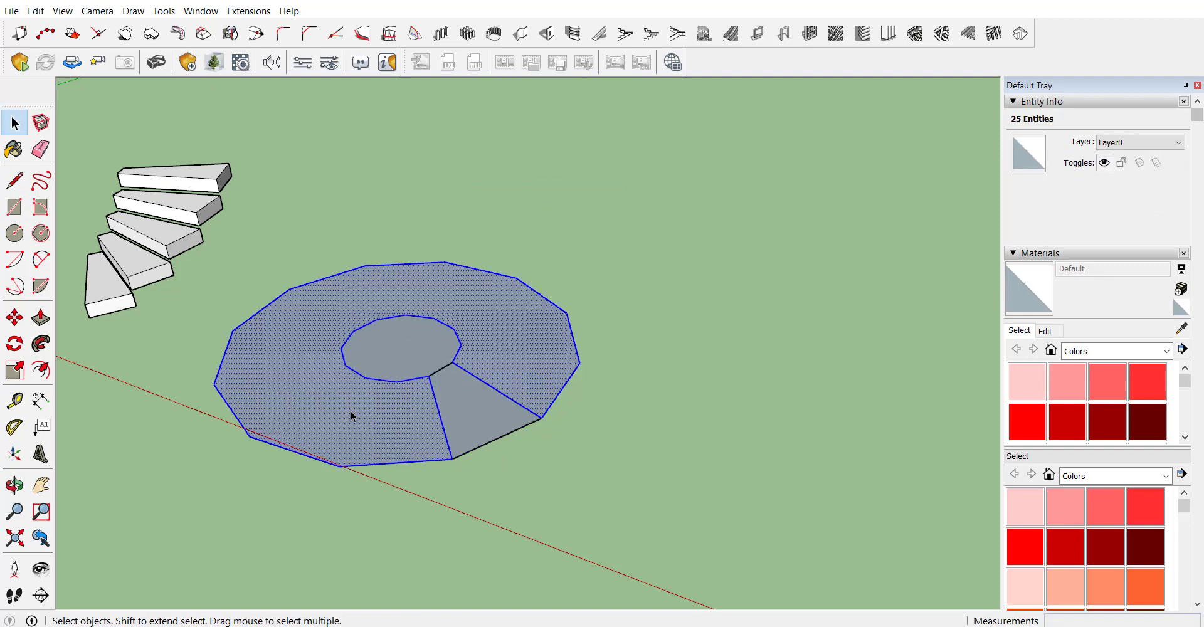
key(Delete)
Make the wedge group a component named St-3
click(452, 403)
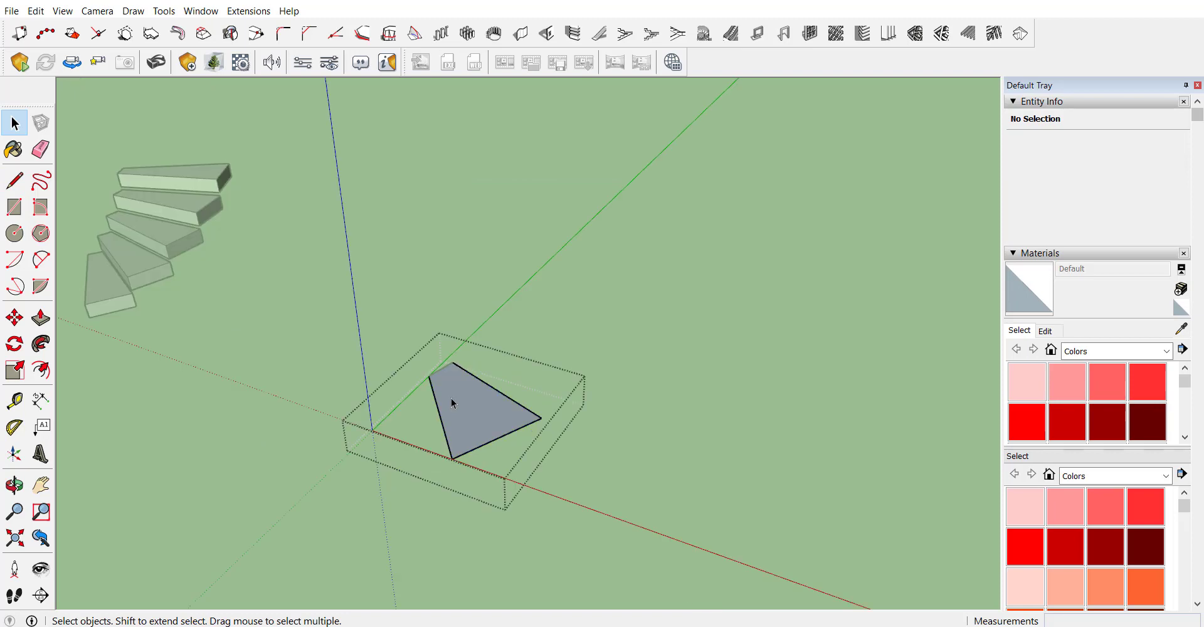
key(g)
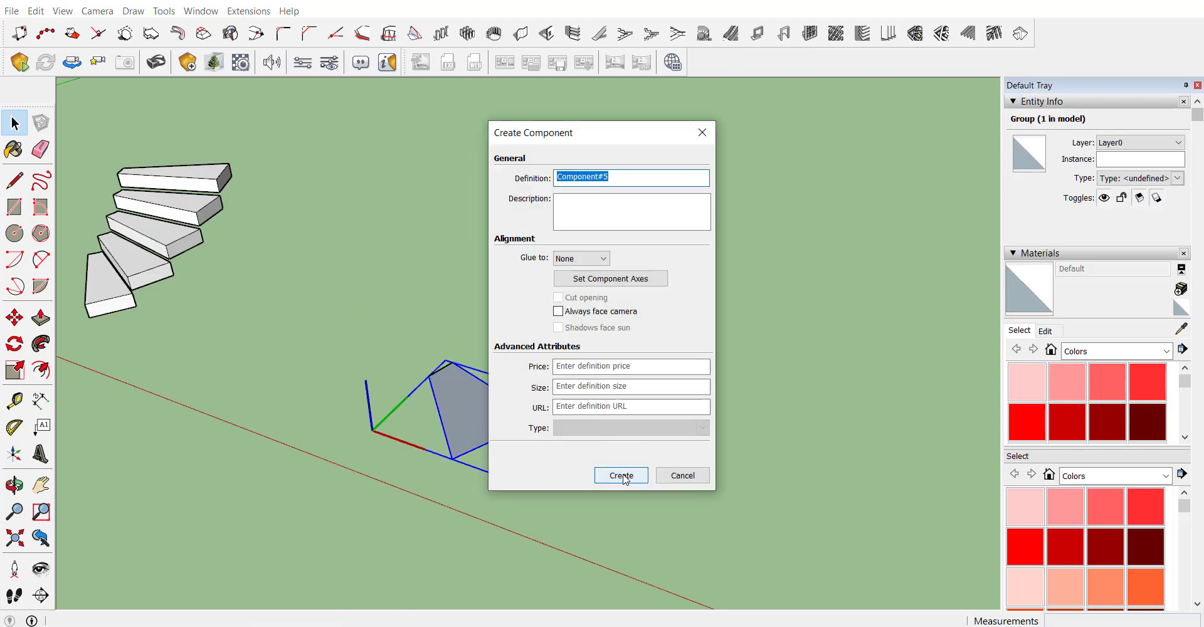
text(S)
text(t-3)
click(622, 475)
double_click(481, 420)
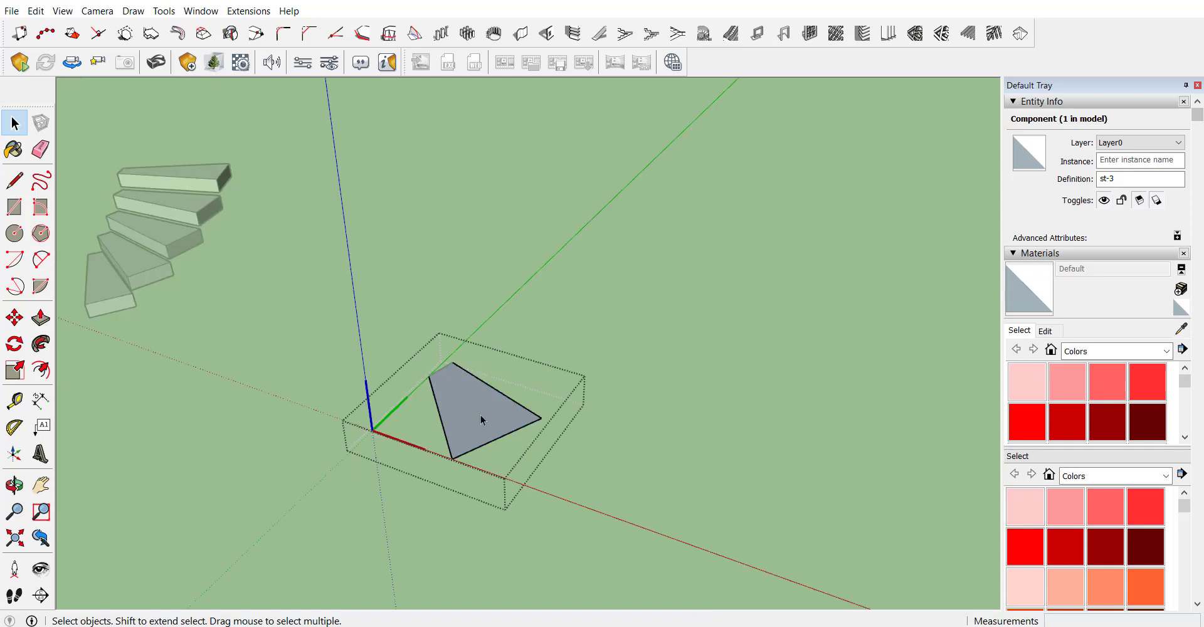
Push/pull the st-3 wedge face up 6.5" into a solid step
key(p)
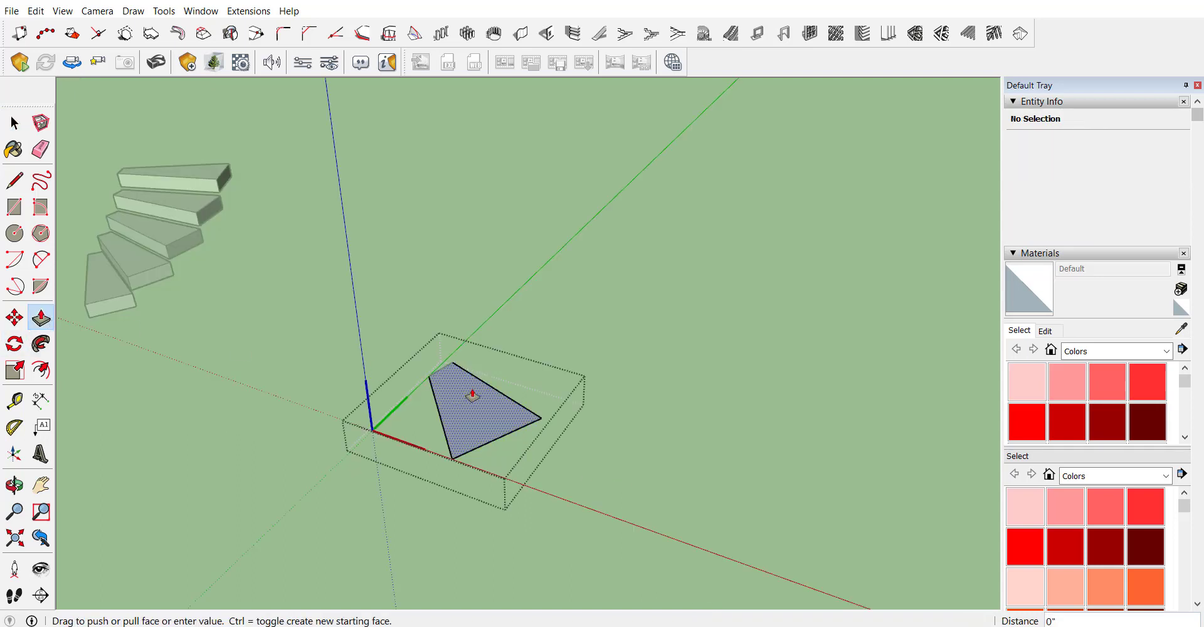
drag(472, 401, 467, 384)
key(Return)
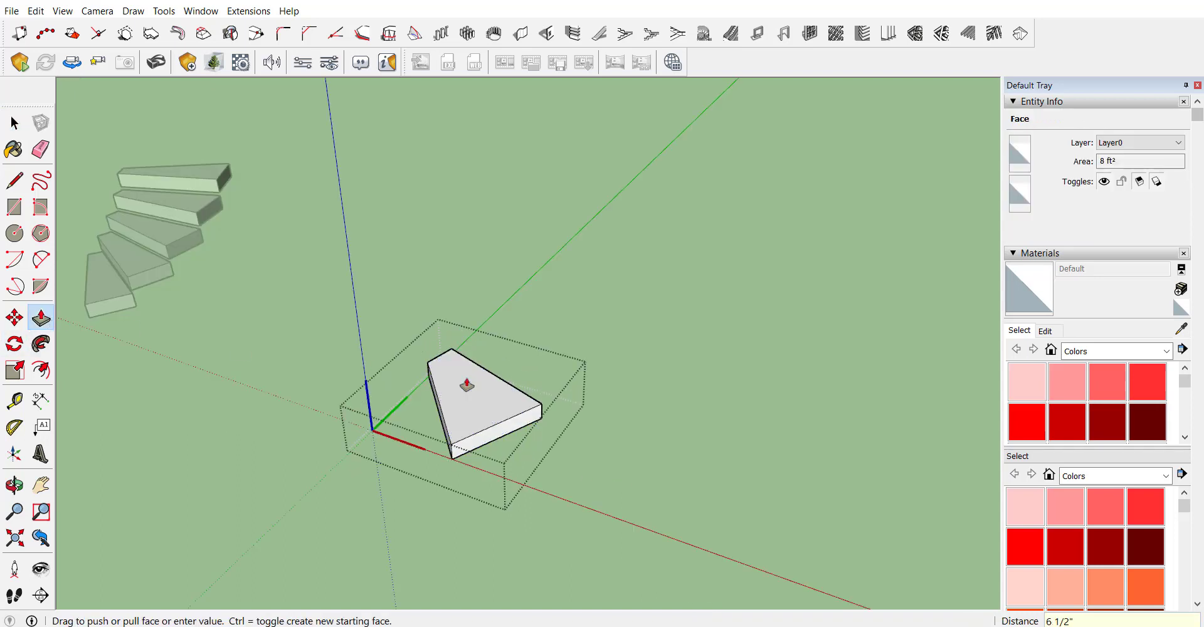
key(space)
click(424, 558)
Rotate a copy of the step 30° about its inner corner
click(477, 381)
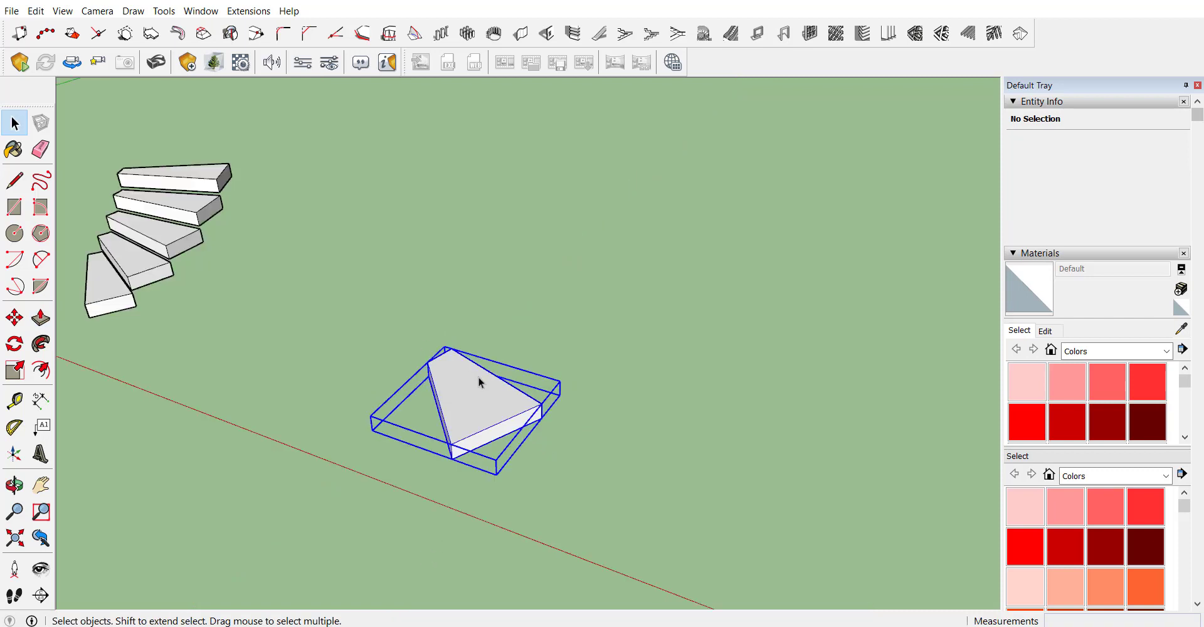
click(15, 343)
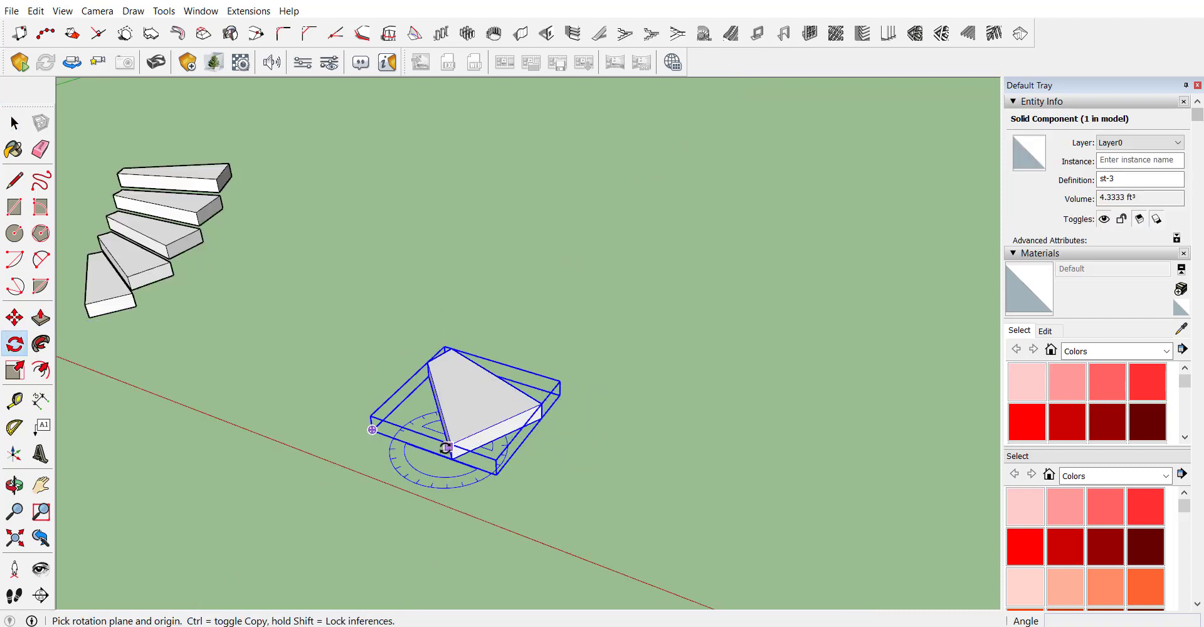
drag(401, 346, 452, 460)
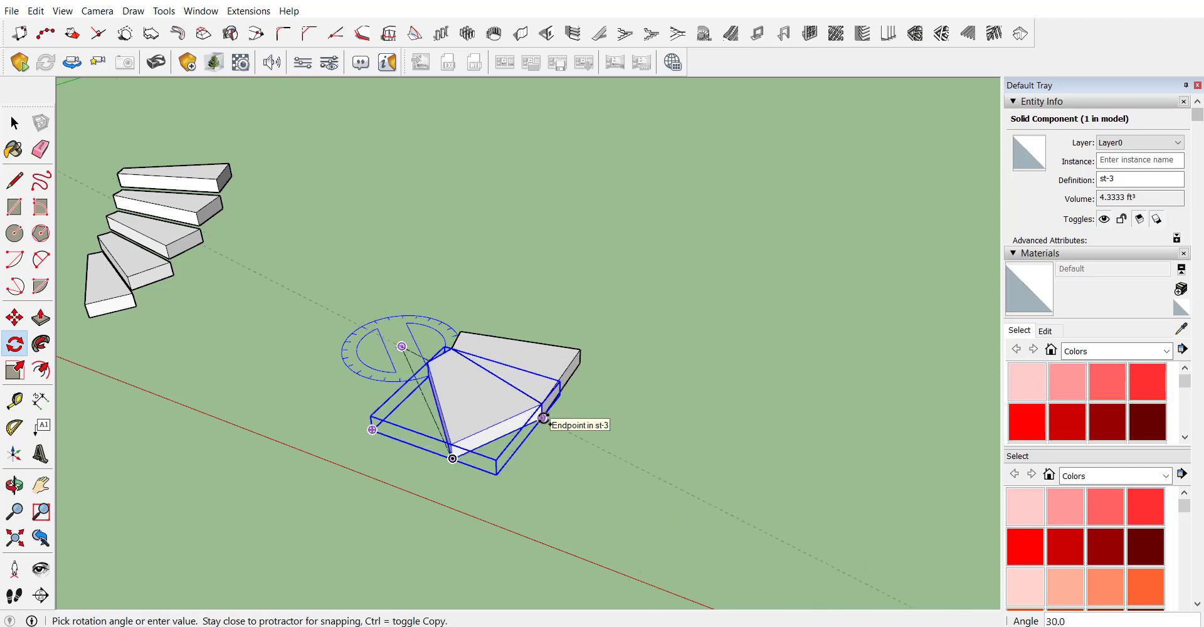
click(543, 417)
Raise the rotated step copy 6 1/2" above the original
key(m)
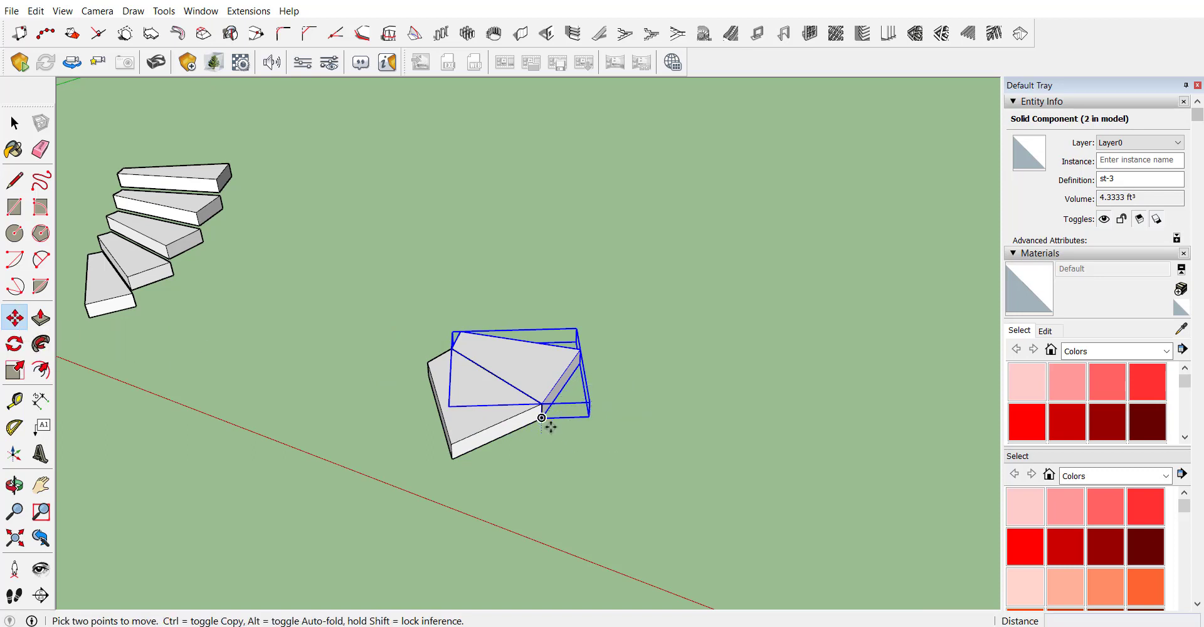
key(ctrl)
click(542, 417)
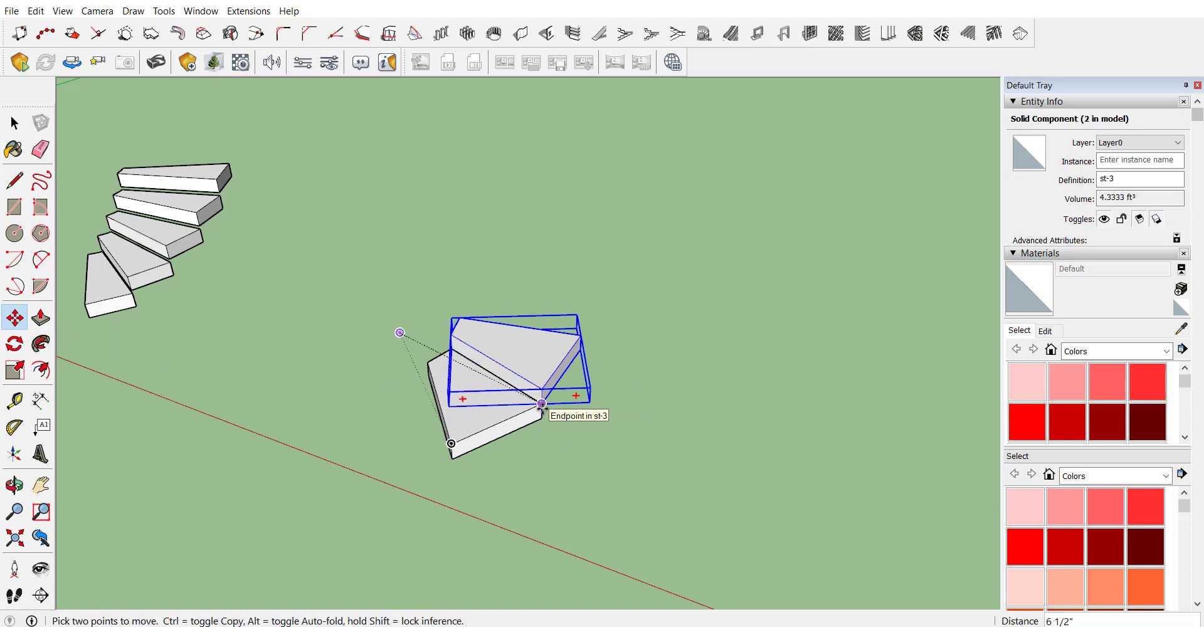
click(541, 403)
key(space)
key(Escape)
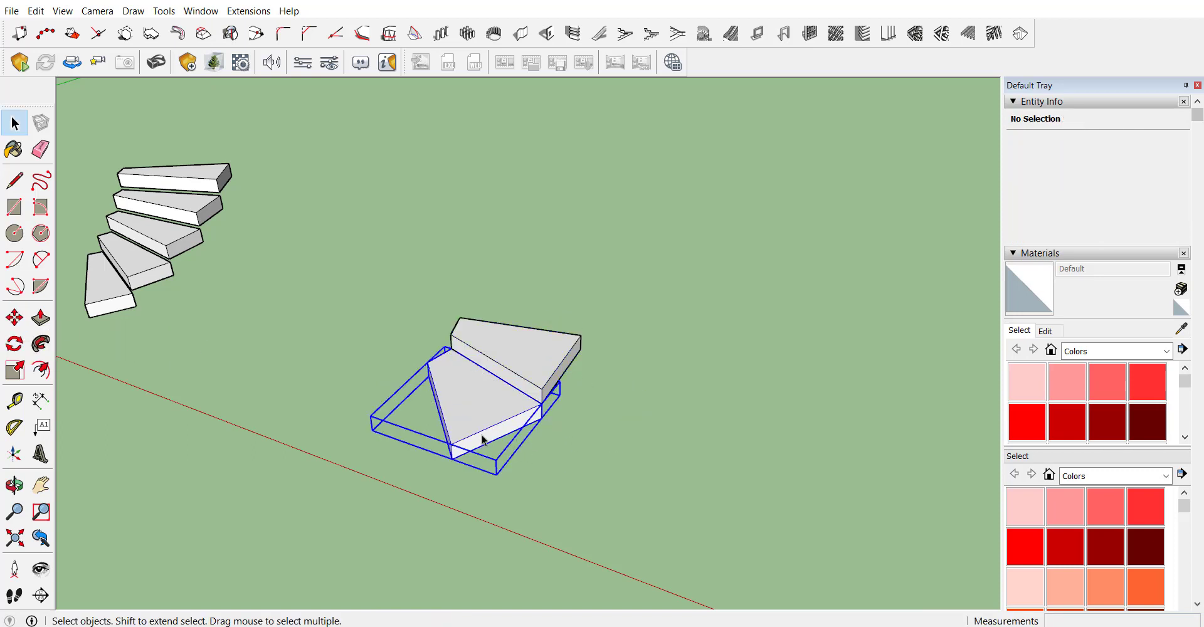
Repeat the rotate-and-raise copy with Play it again until 21 st-3 steps spiral upward
click(483, 439)
right_click(483, 438)
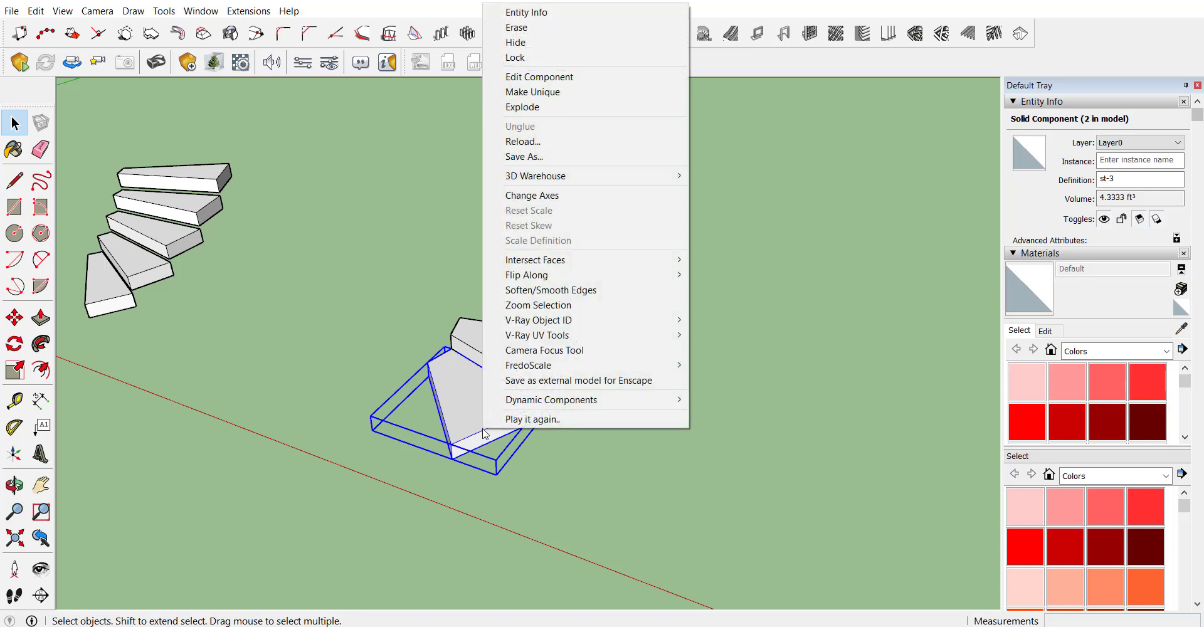
click(575, 424)
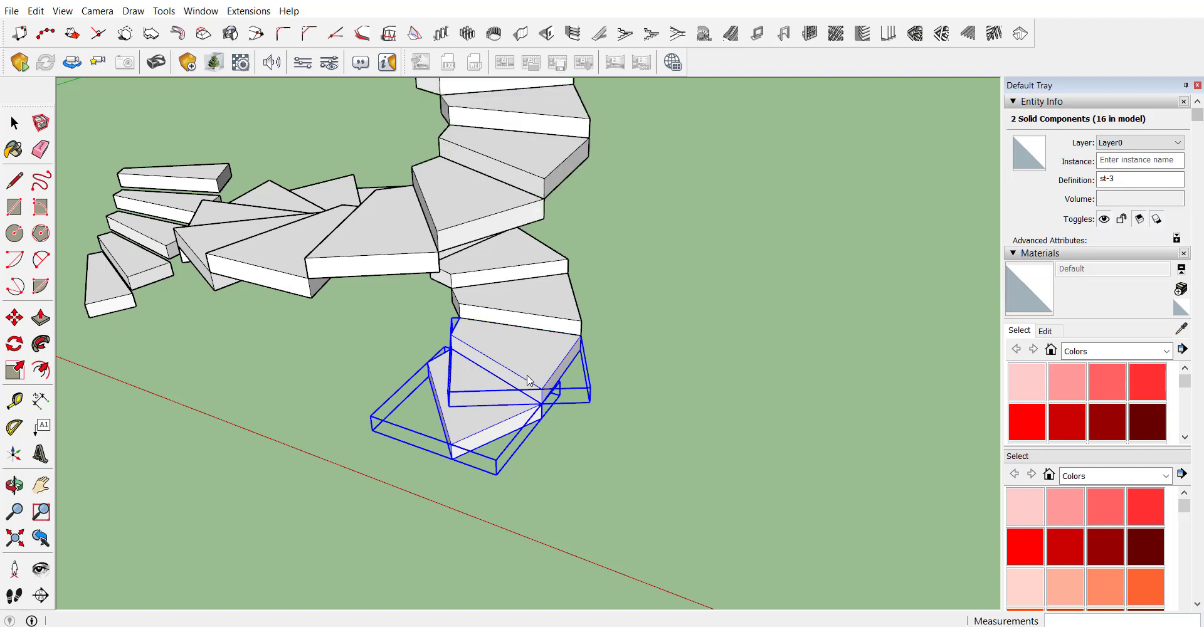
scroll(527, 379, down, 3)
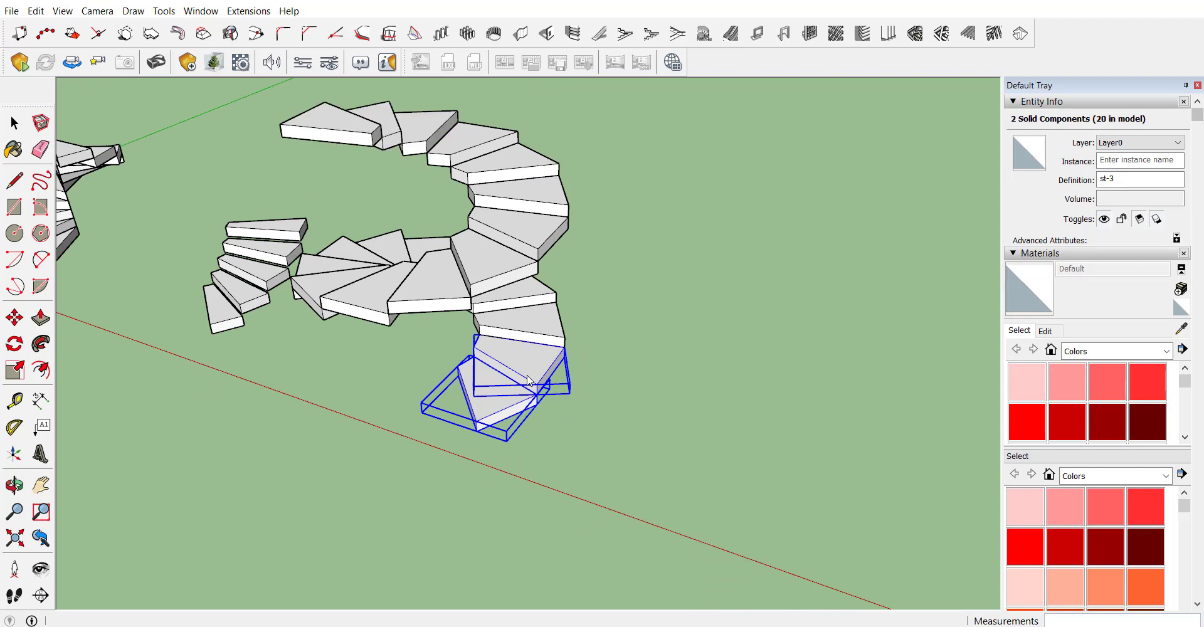
scroll(282, 343, down, 6)
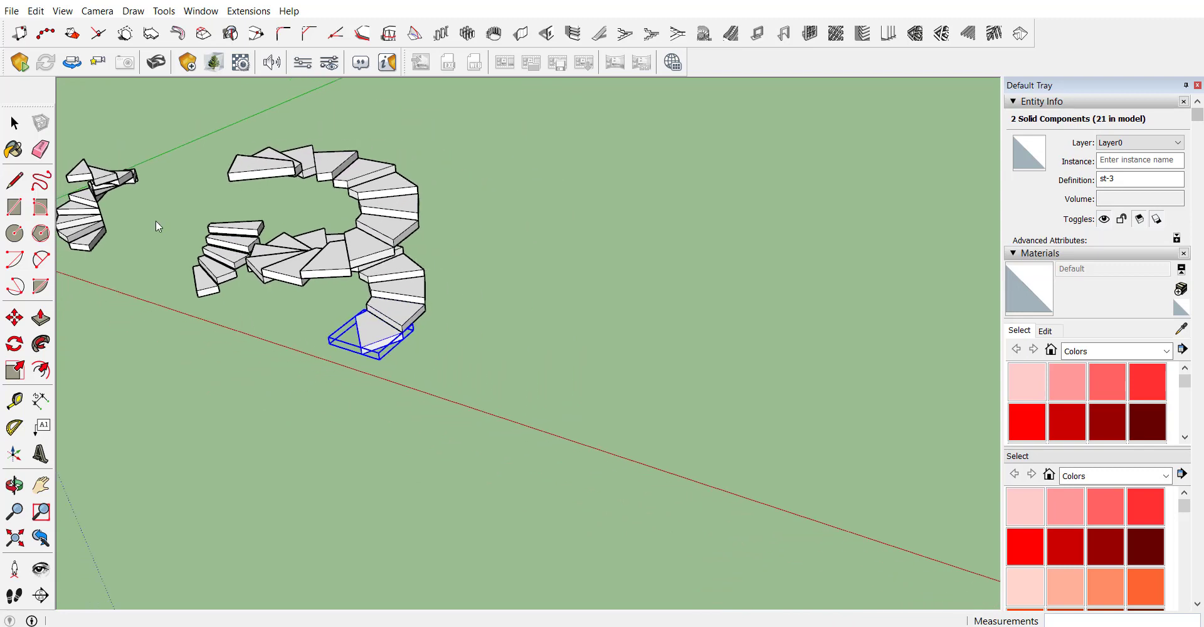
scroll(182, 216, up, 5)
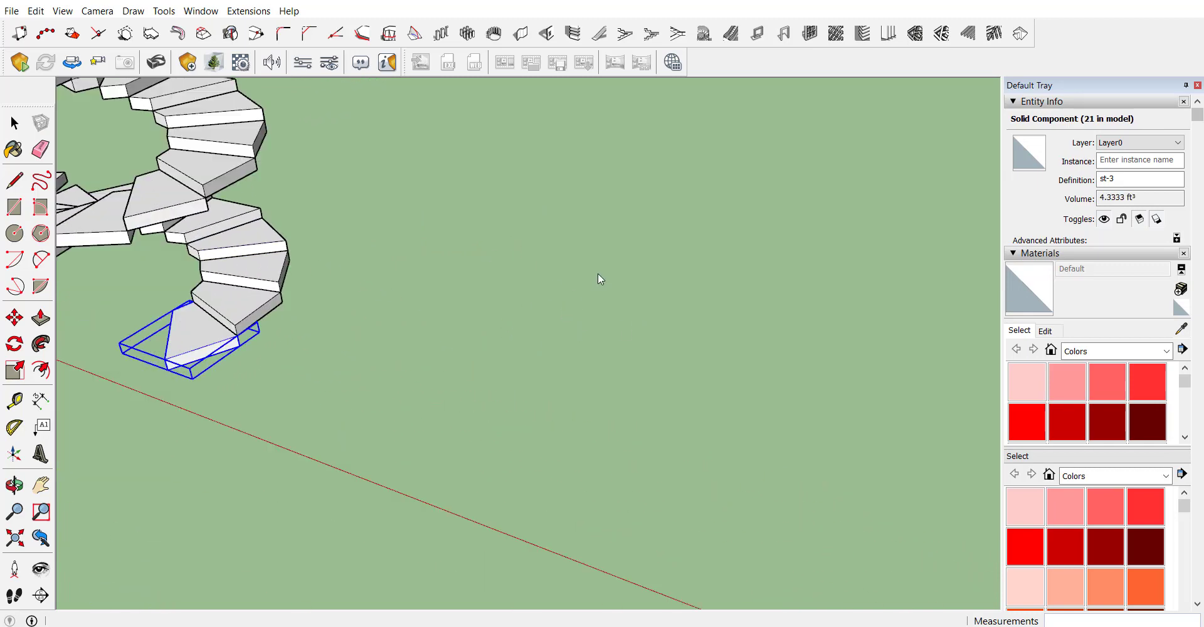
Start the 1001bit spiral staircase: width 3'6, riser 6, 15 risers, thickness 6, pole 9
click(703, 35)
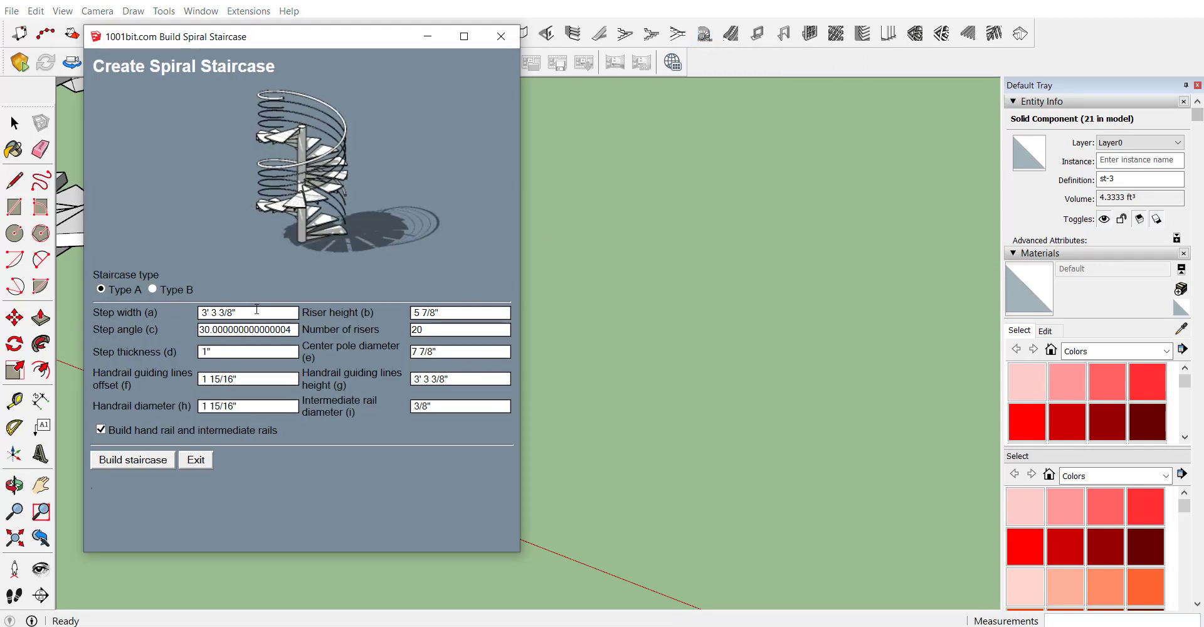
click(253, 312)
text(3'6)
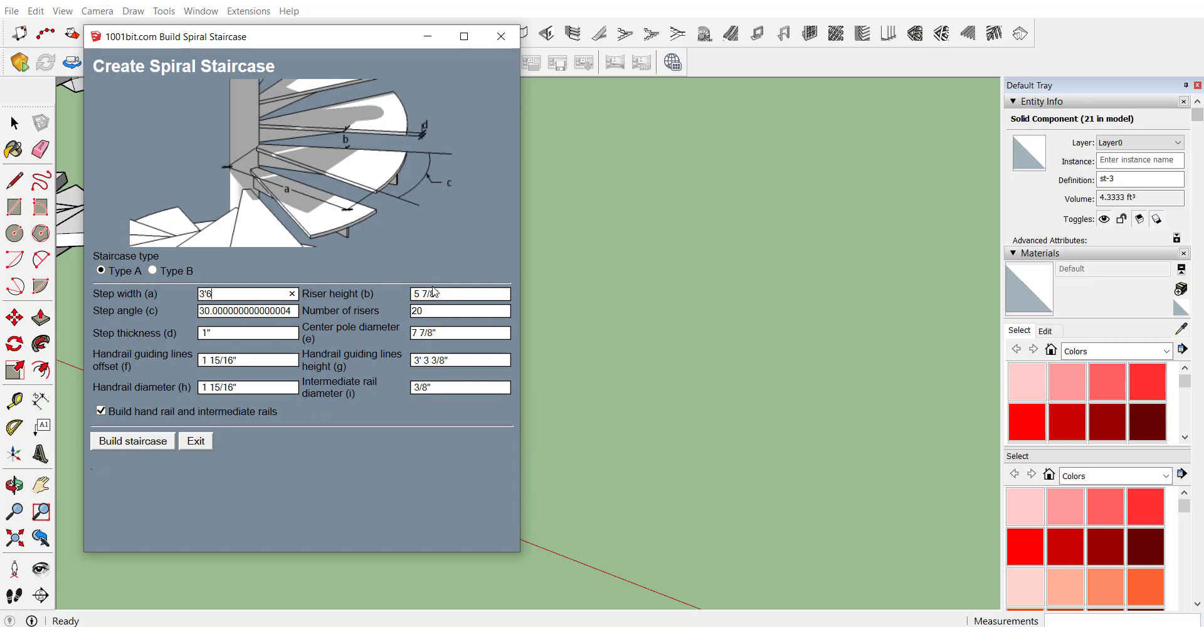
click(446, 297)
text(6)
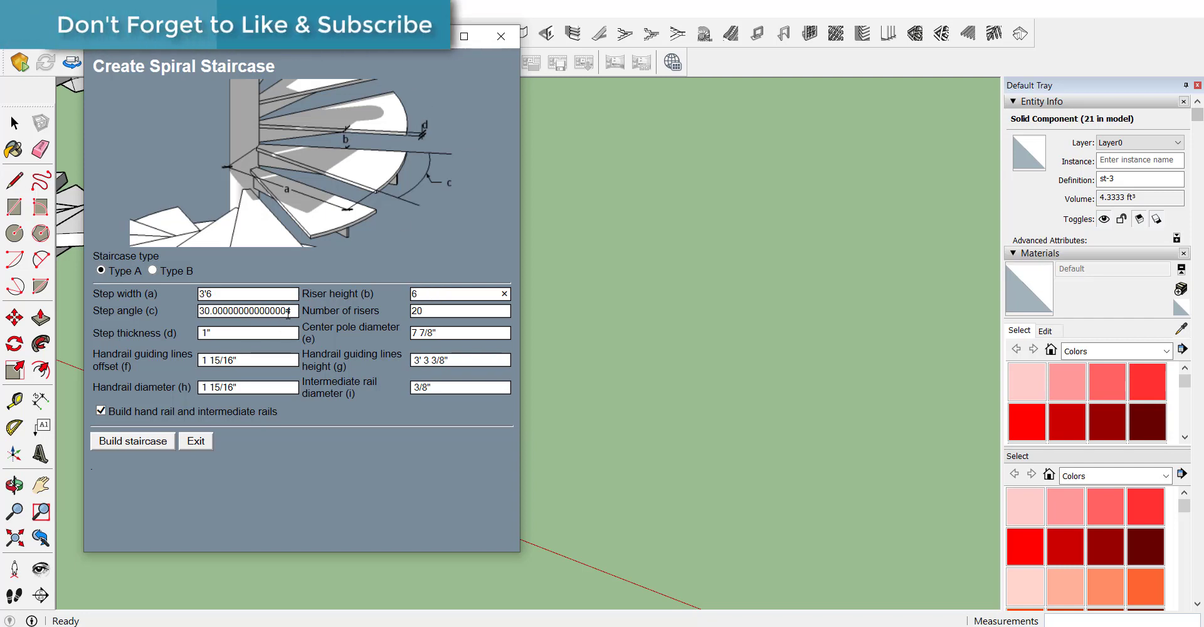
double_click(430, 312)
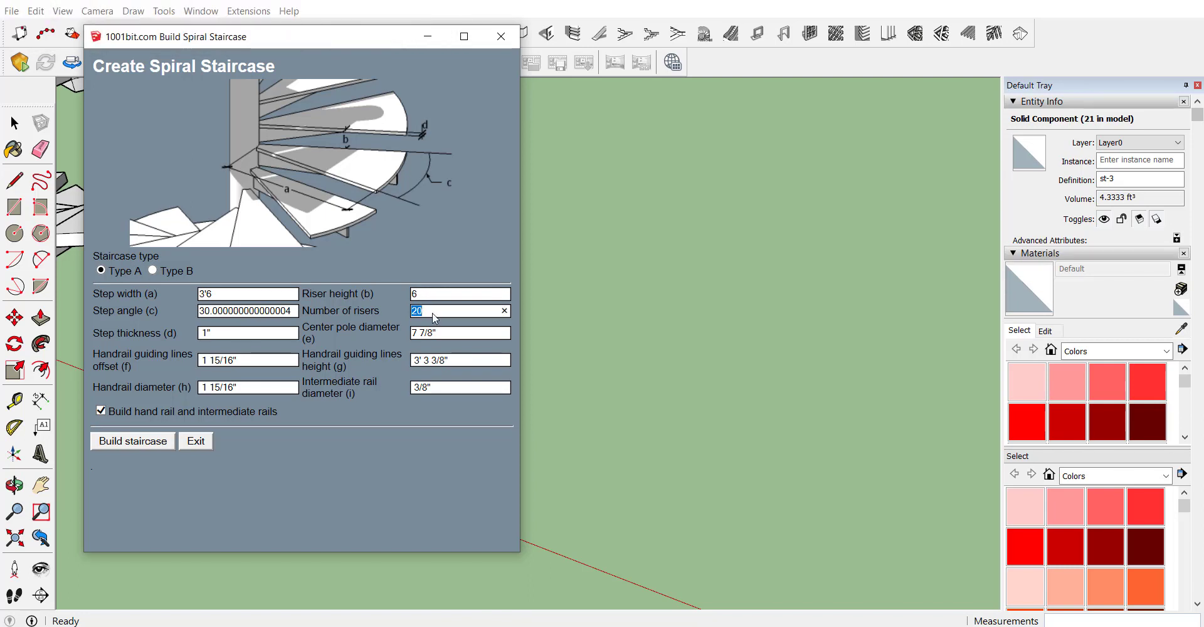
double_click(226, 337)
key(BackSpace)
click(456, 336)
text(9)
key(Tab)
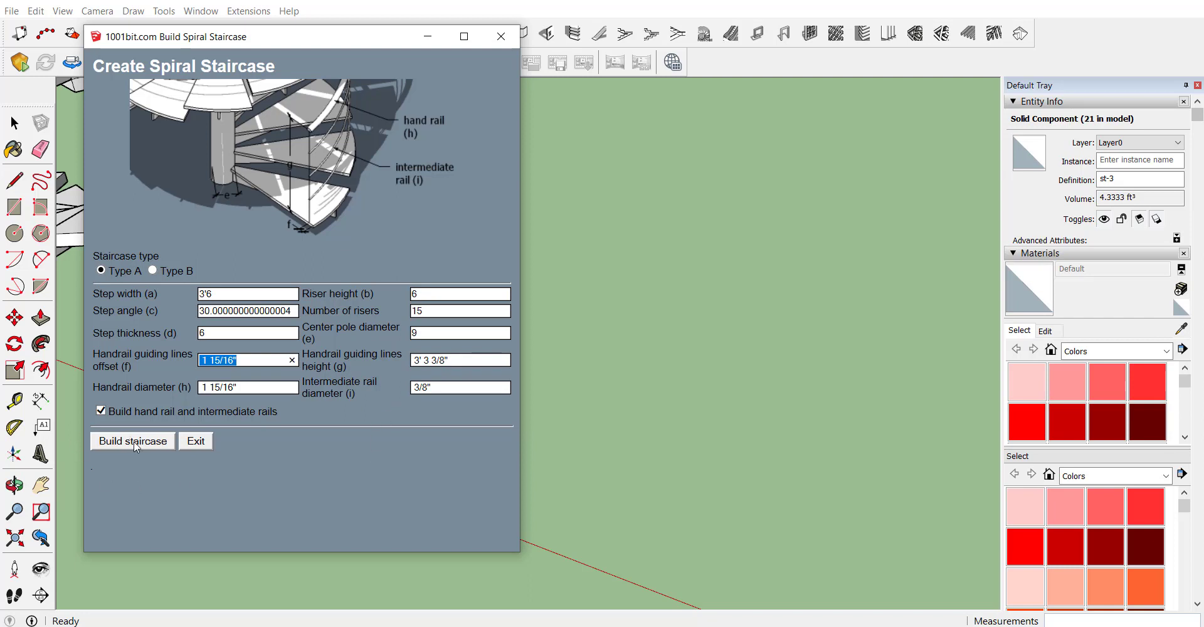
Compare staircase Types A and B, settle on Type B, and build the spiral staircase
click(153, 271)
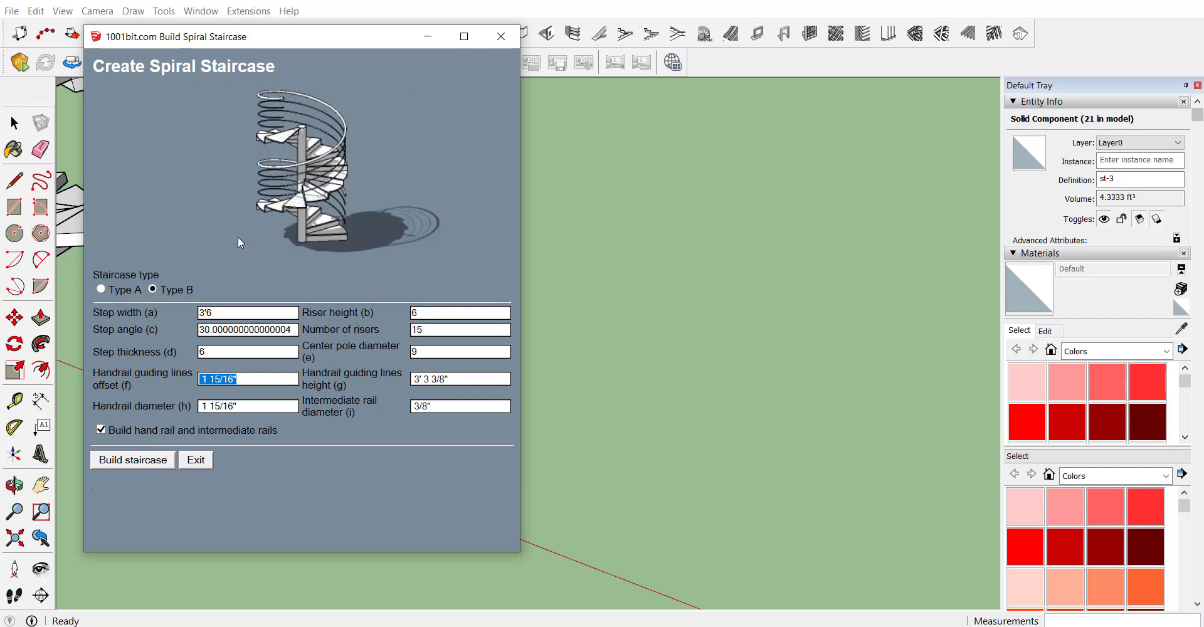
click(101, 289)
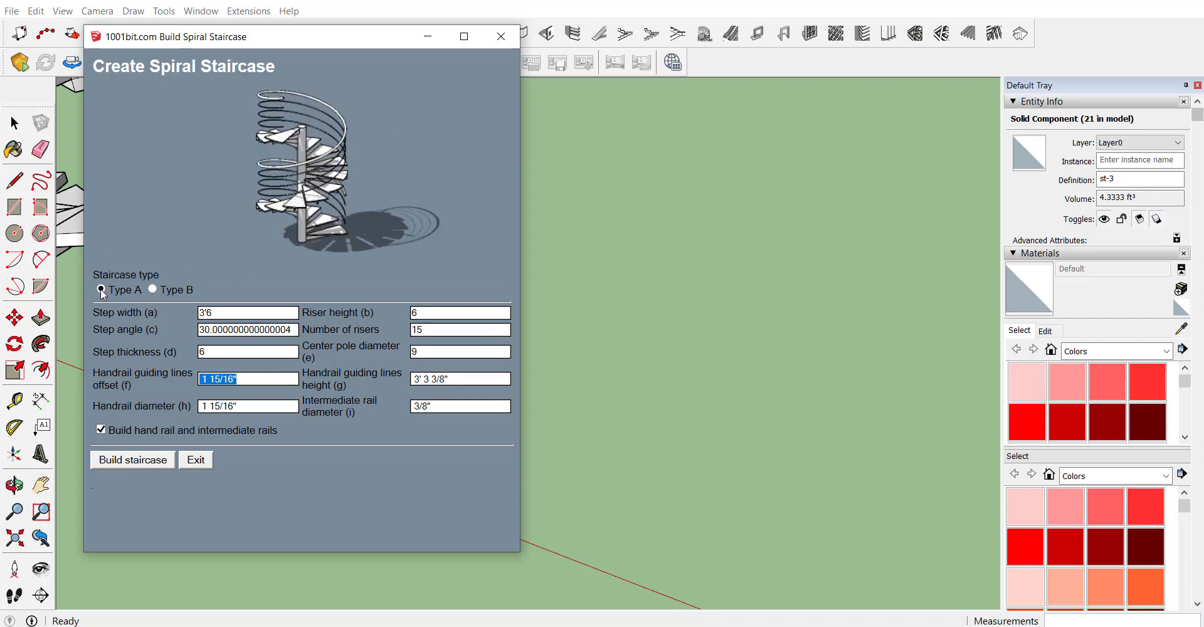
click(153, 289)
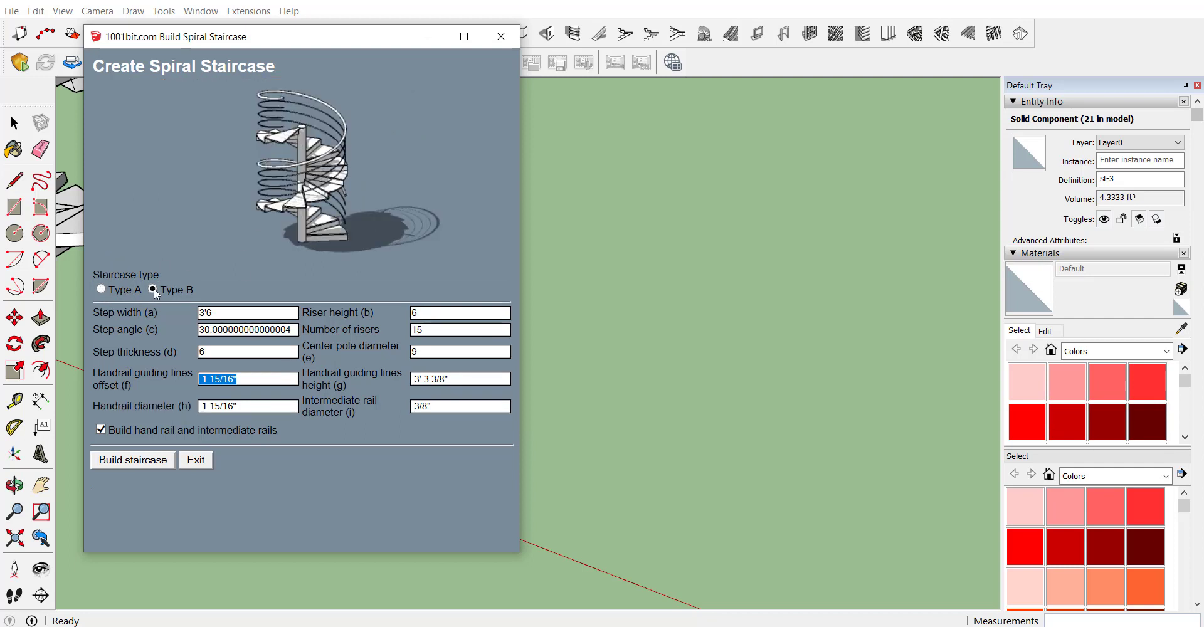
click(102, 290)
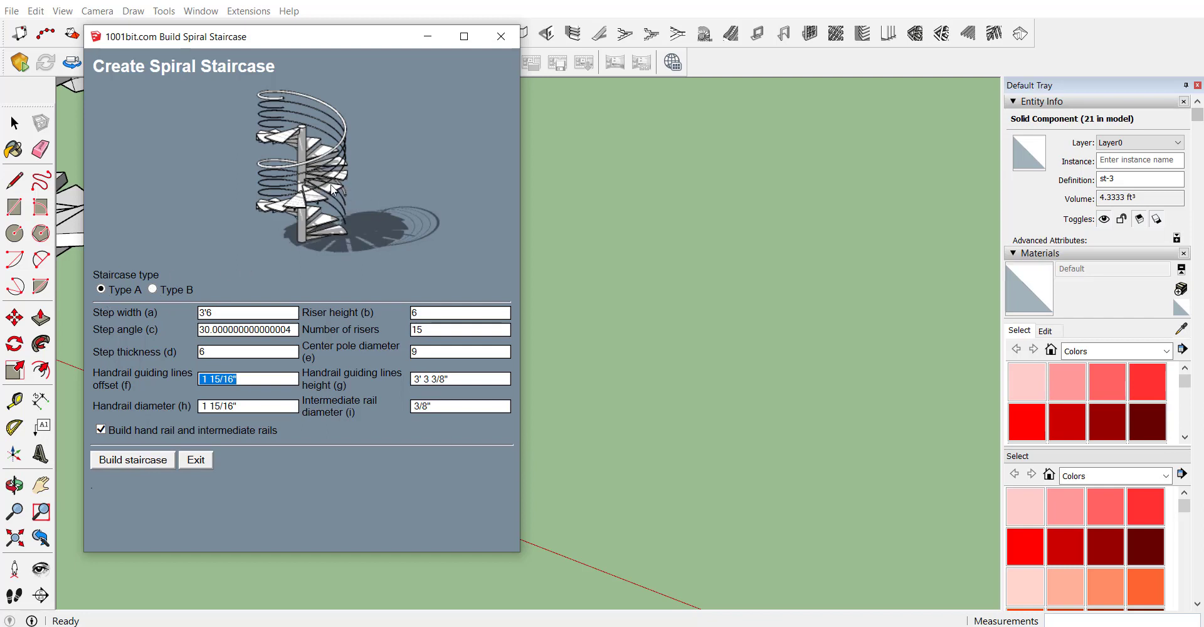
click(154, 289)
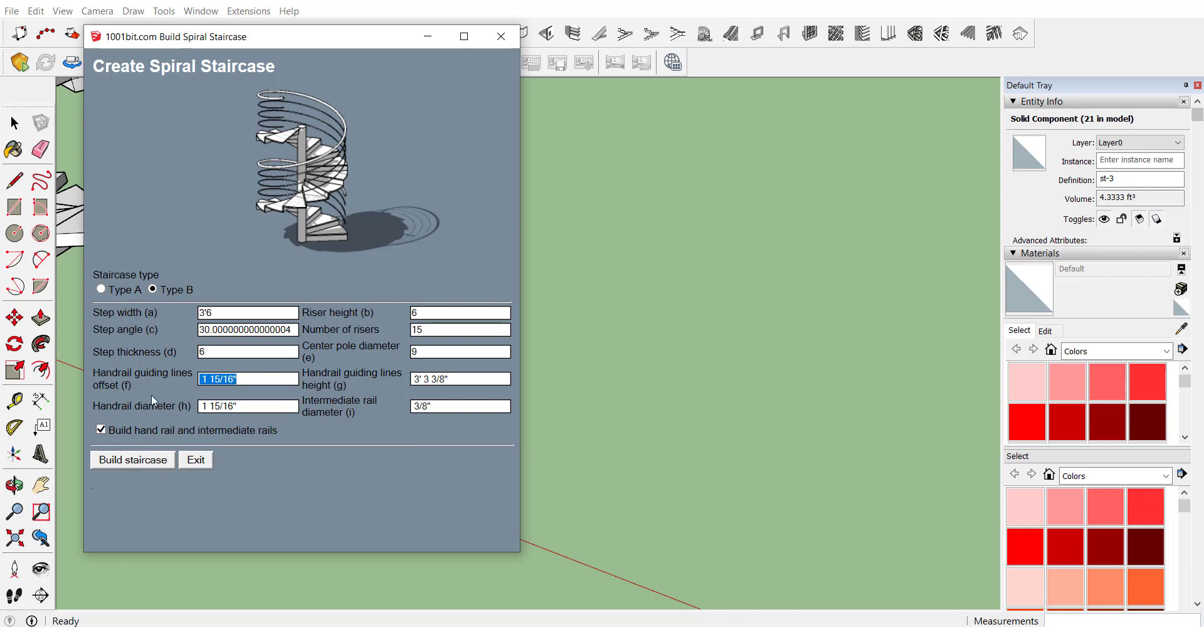
click(122, 460)
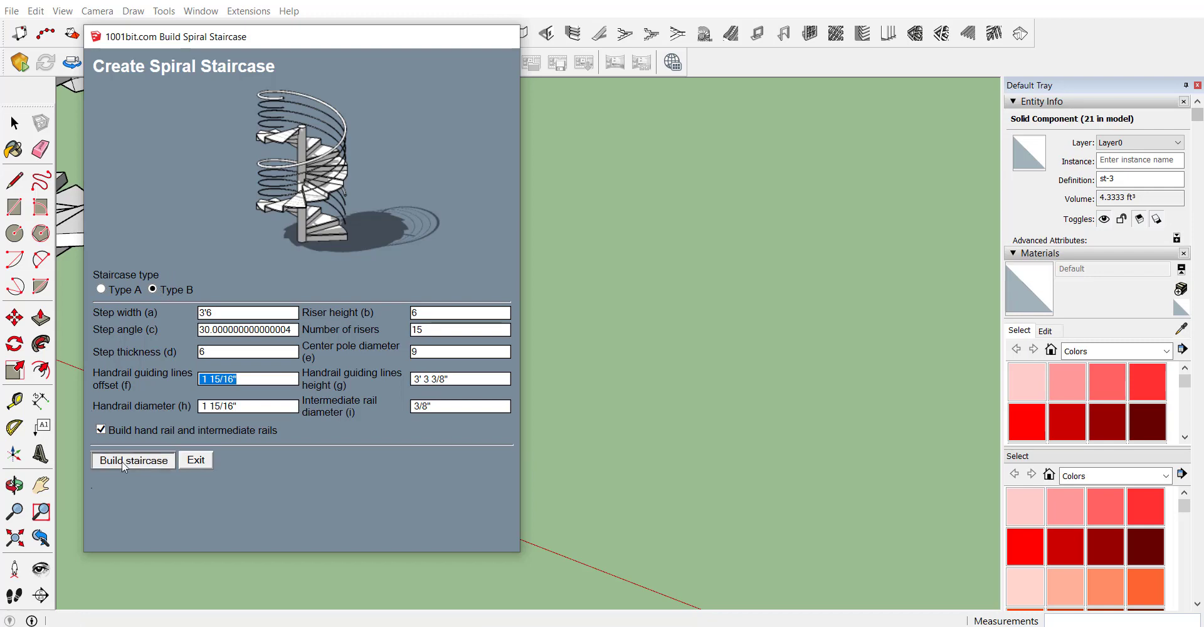
Place the spiral staircase's centre on empty ground and zoom in on its lowest wedge steps
click(480, 389)
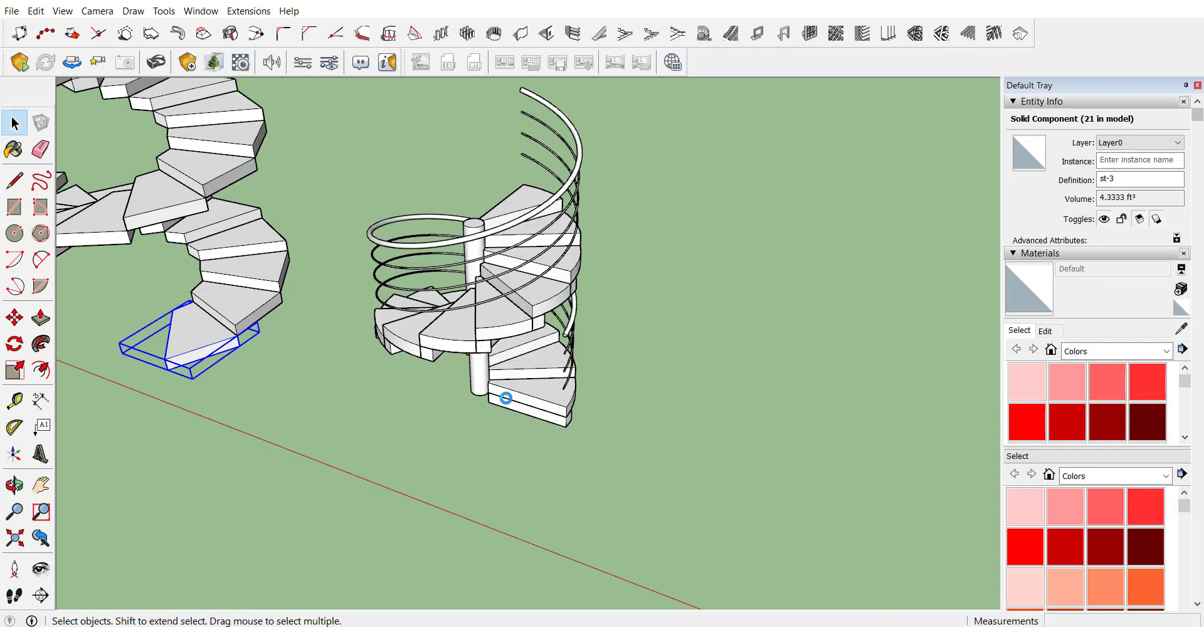
scroll(475, 290, down, 2)
middle_drag(475, 290, 475, 203)
scroll(474, 204, down, 3)
middle_drag(390, 304, 619, 304)
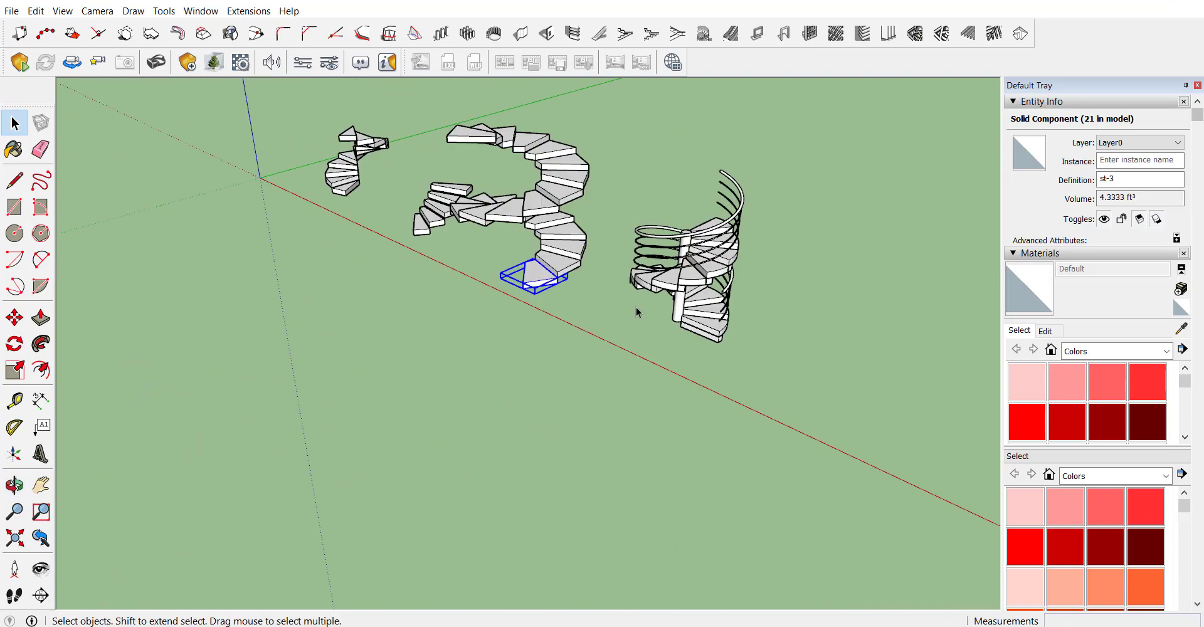
scroll(723, 248, up, 2)
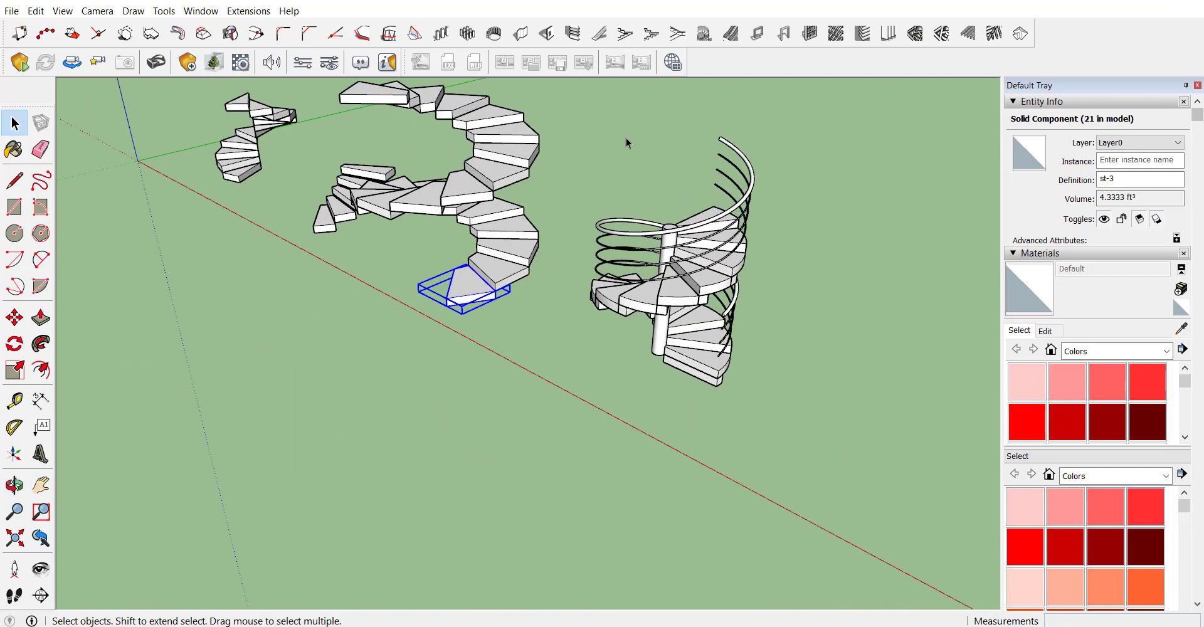
scroll(196, 135, down, 1)
scroll(126, 300, up, 3)
mouse_move(125, 300)
middle_down()
mouse_move(562, 266)
mouse_move(110, 296)
middle_up()
scroll(238, 276, up, 6)
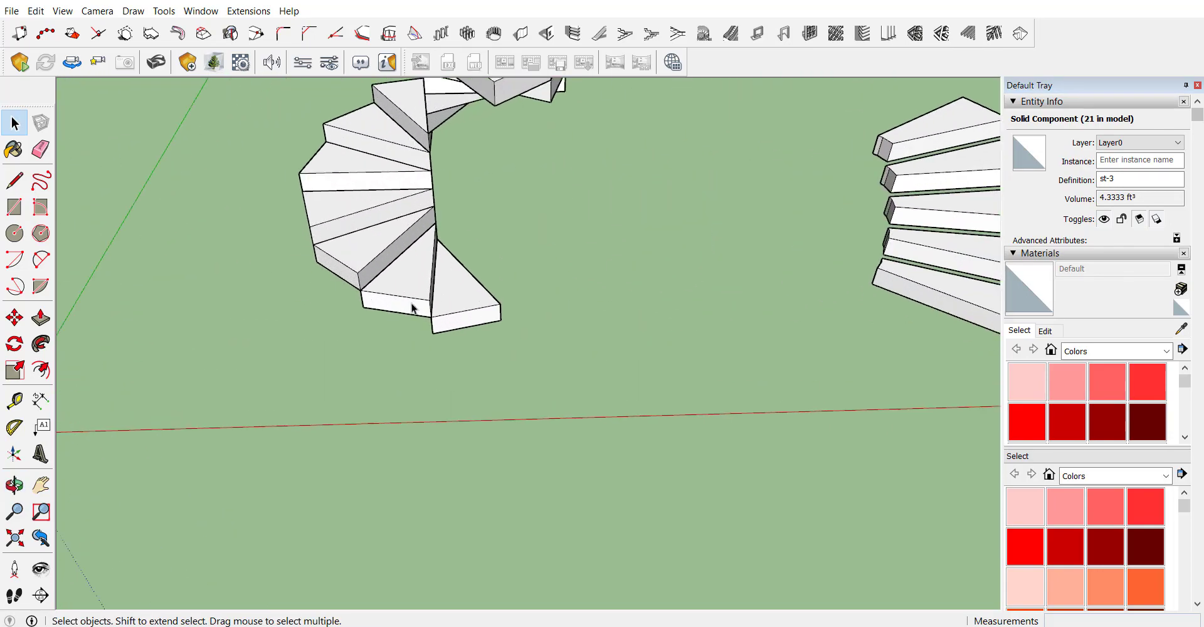
Open the bottom wedge step component for editing
click(486, 334)
middle_drag(429, 344, 447, 314)
double_click(467, 312)
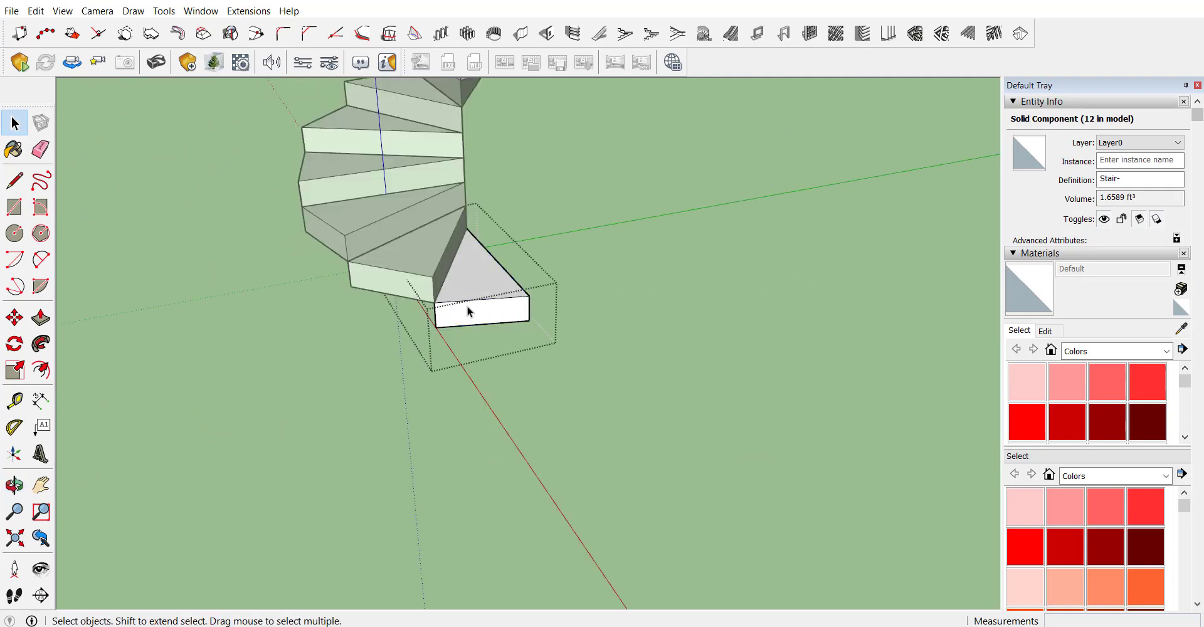
Draw a 3' vertical post line up from the step edge's midpoint
click(21, 181)
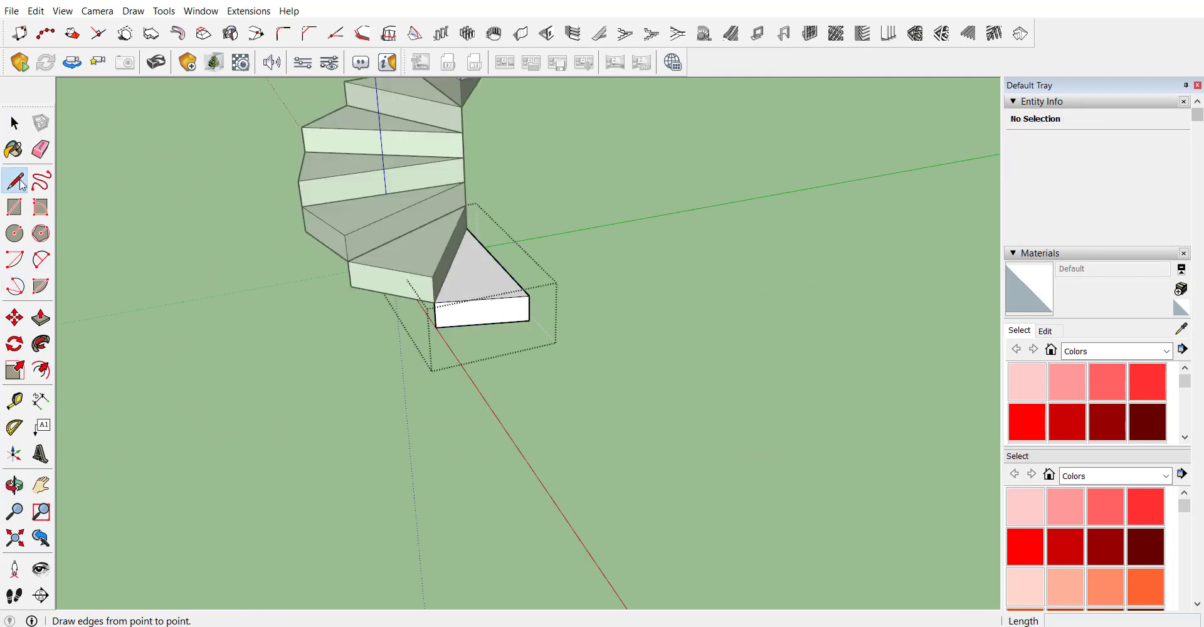
click(482, 298)
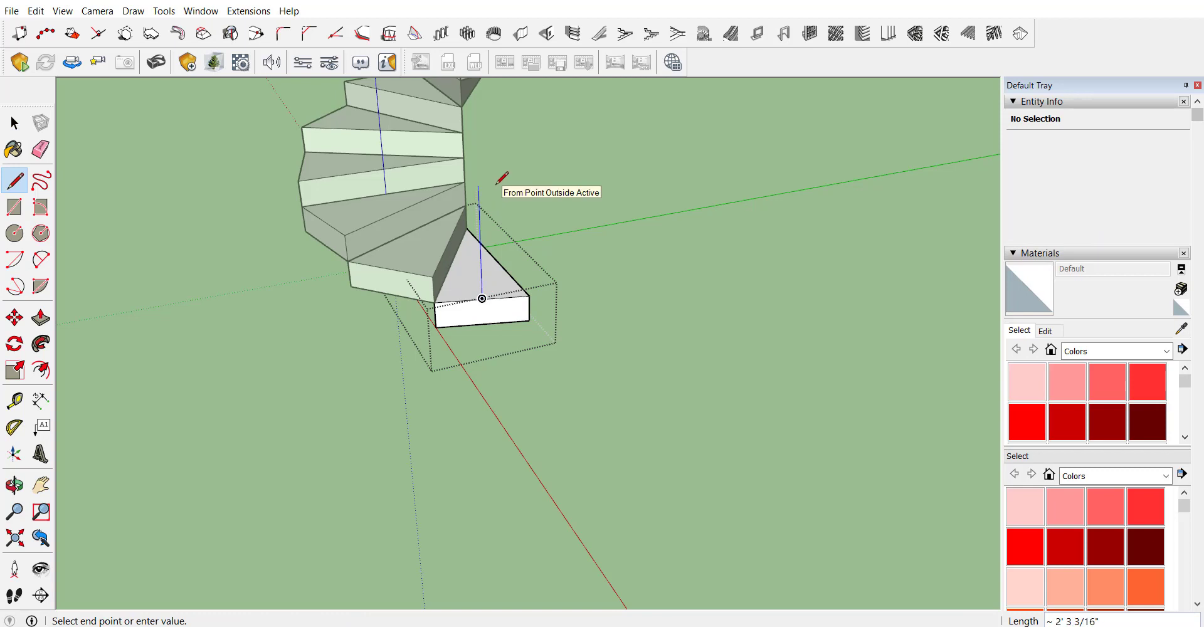
text(3')
key(Return)
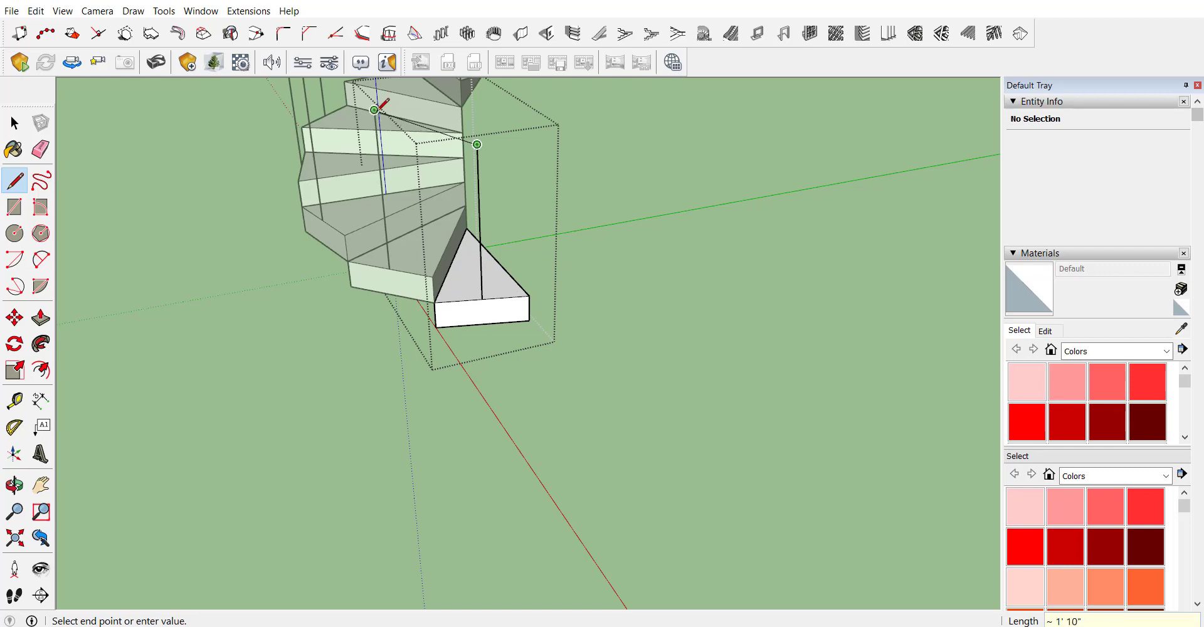
key(space)
middle_drag(417, 449, 425, 416)
scroll(425, 415, down, 2)
scroll(449, 345, up, 4)
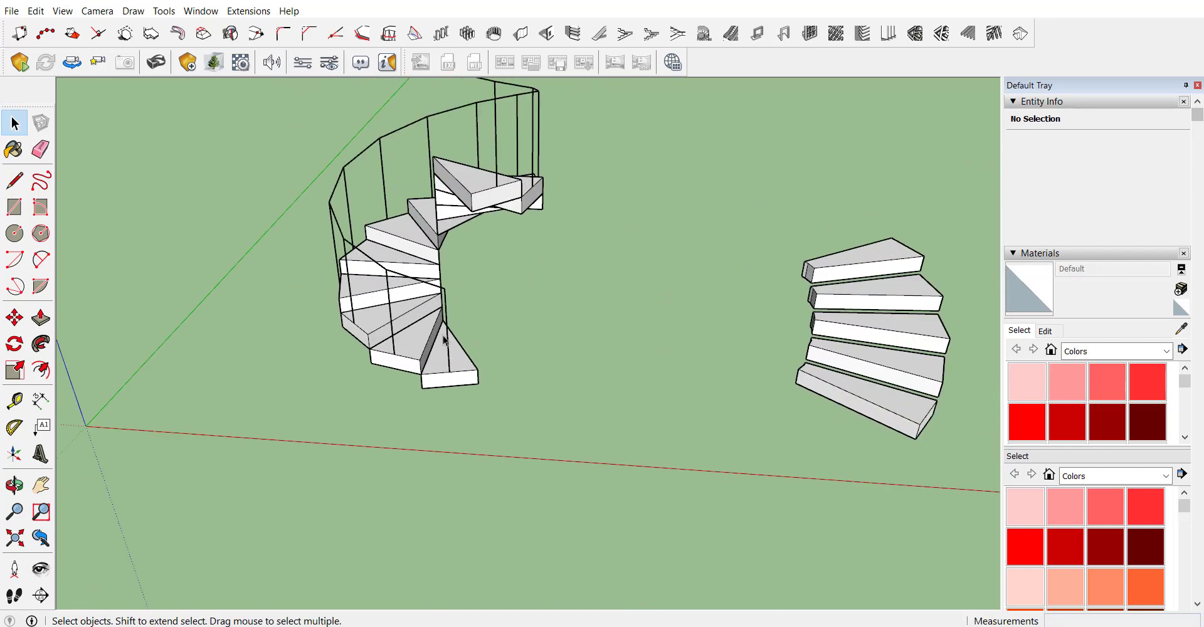
Orbit around the staircases, clear the selection, and bring empty ground beside the red axis into view
middle_drag(449, 271, 279, 403)
scroll(280, 403, up, 5)
scroll(282, 301, down, 6)
scroll(149, 344, down, 2)
scroll(150, 343, down, 4)
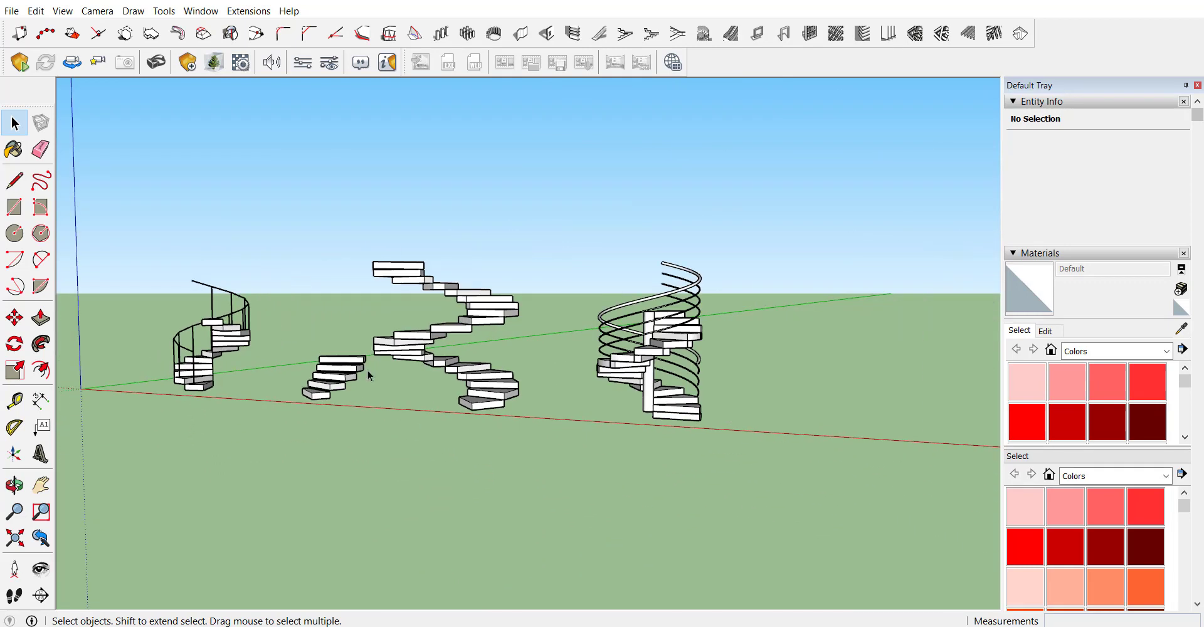
scroll(368, 375, down, 5)
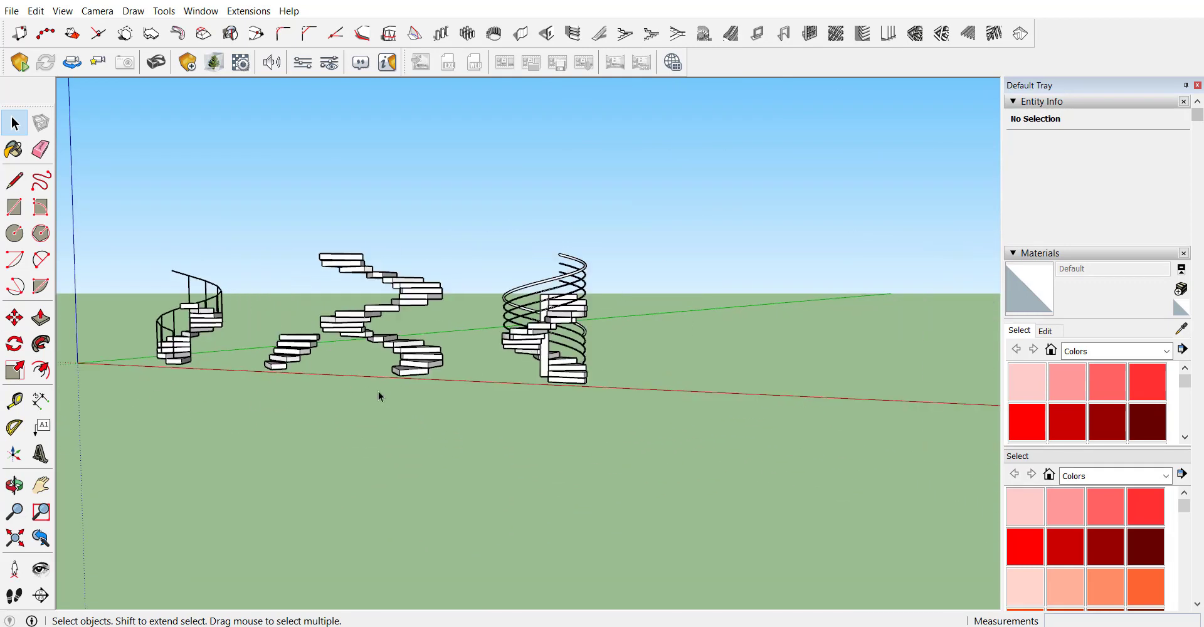
scroll(623, 376, up, 5)
middle_drag(563, 403, 475, 438)
scroll(574, 504, up, 3)
middle_drag(483, 346, 276, 486)
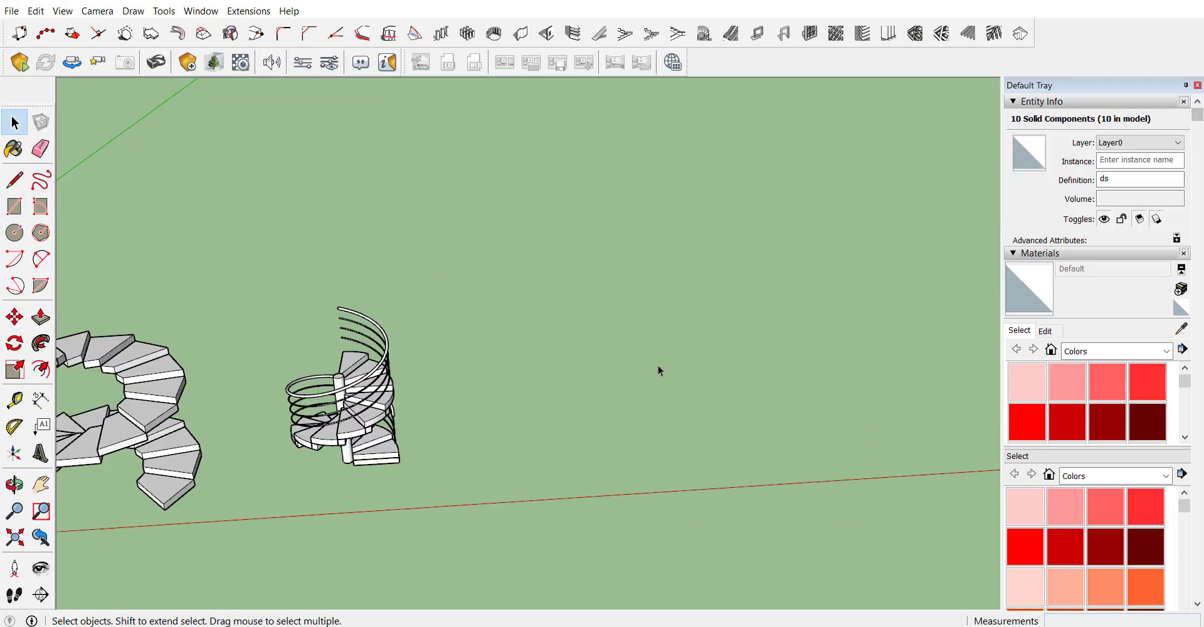
click(658, 370)
middle_drag(659, 370, 795, 327)
Draw a 3' by 10" rectangle on the empty ground
key(l)
key(r)
click(464, 413)
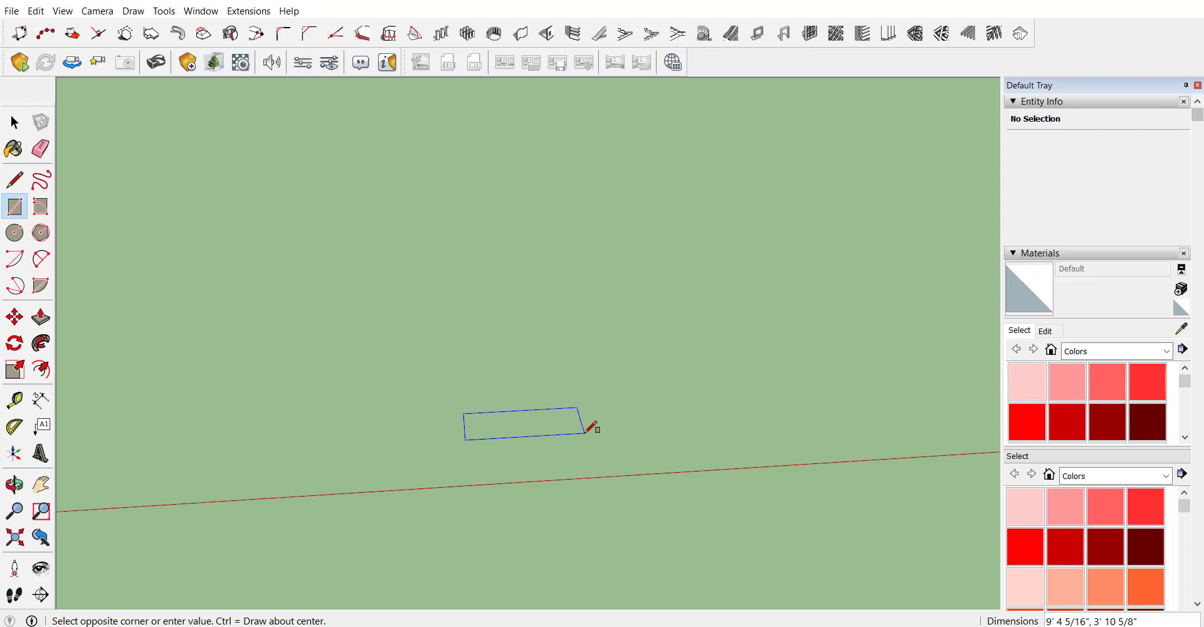
text(3')
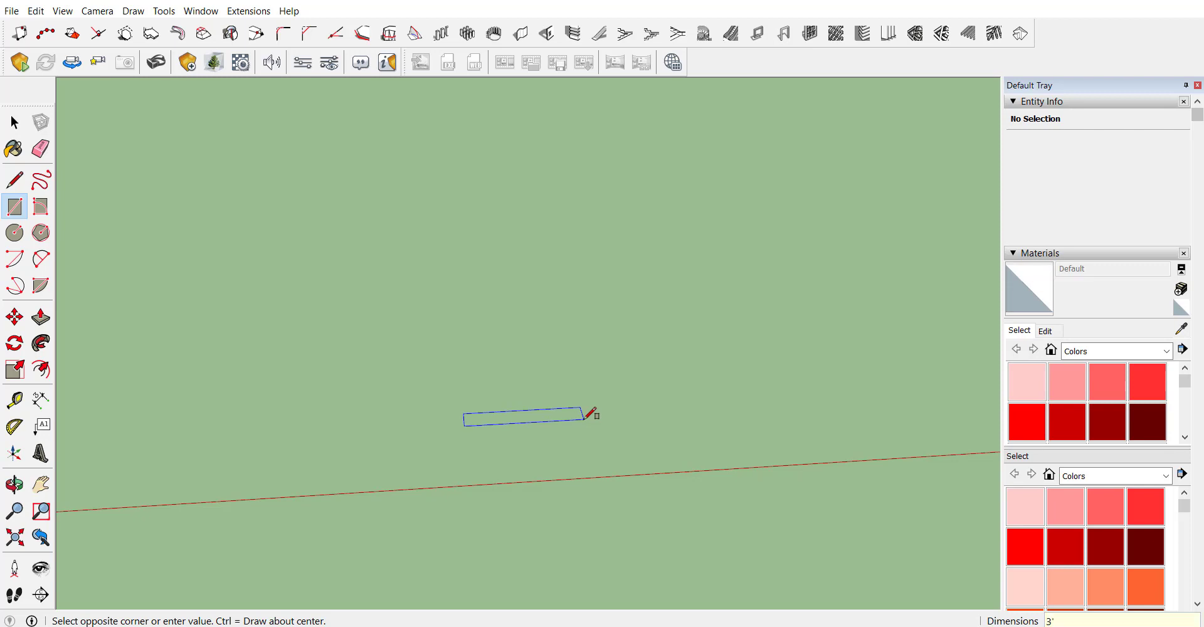
text(,10)
key(Return)
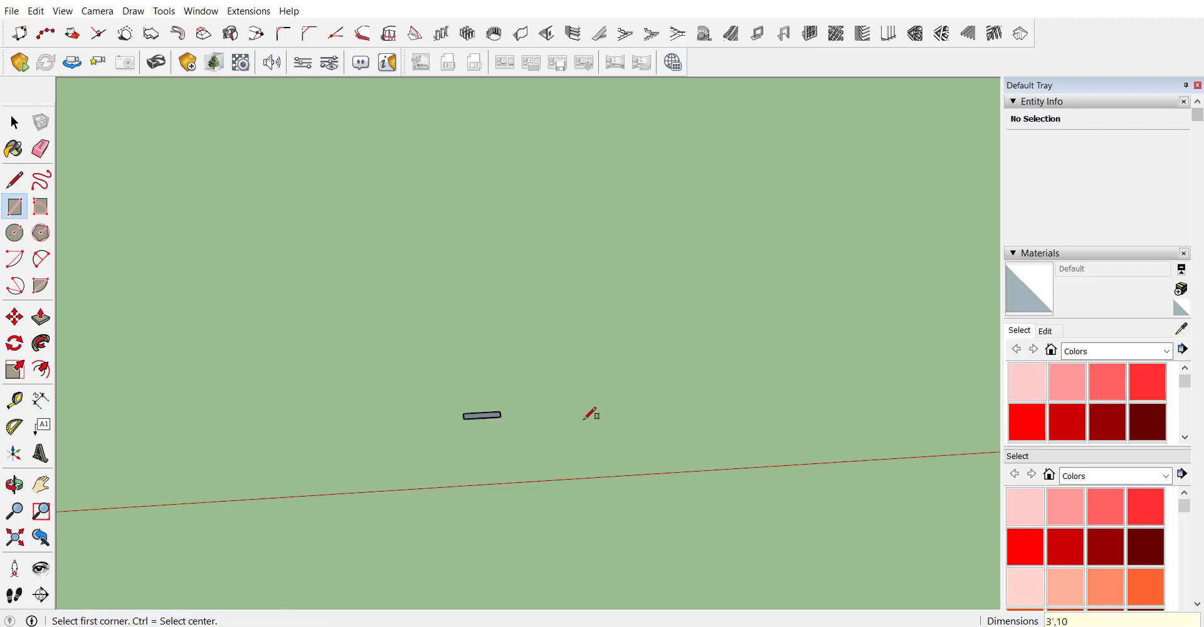
scroll(484, 403, up, 5)
middle_drag(553, 387, 500, 396)
Select the rectangle face and make it a group
key(space)
click(500, 400)
right_click(500, 399)
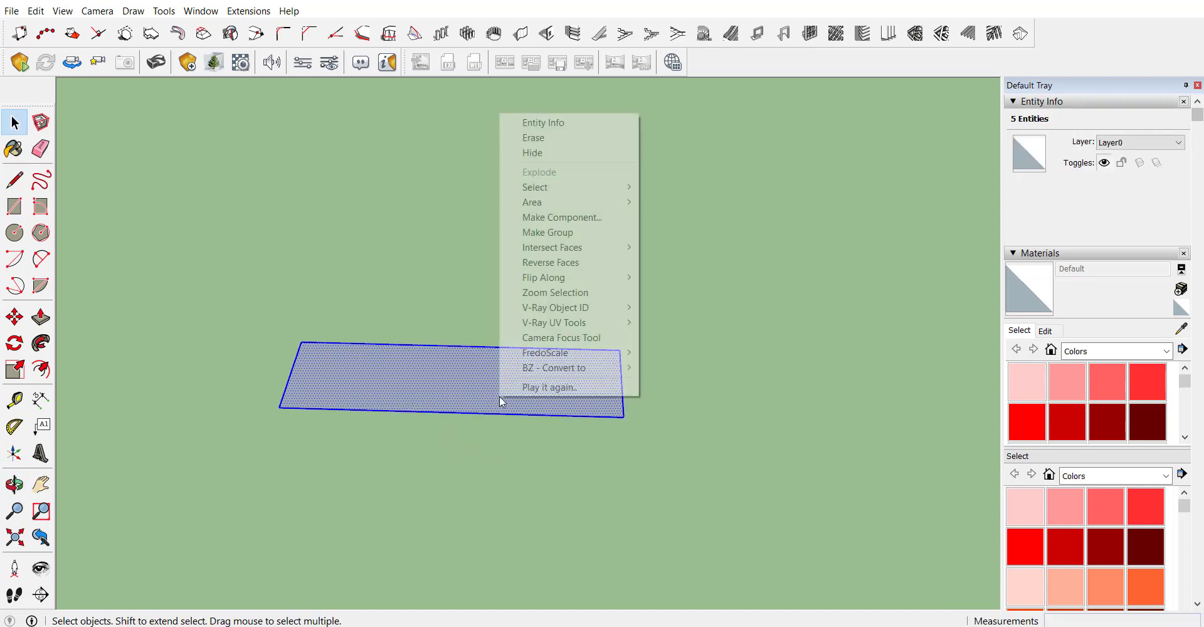
click(601, 232)
Turn the rectangle group into a new component named St-5
right_click(510, 384)
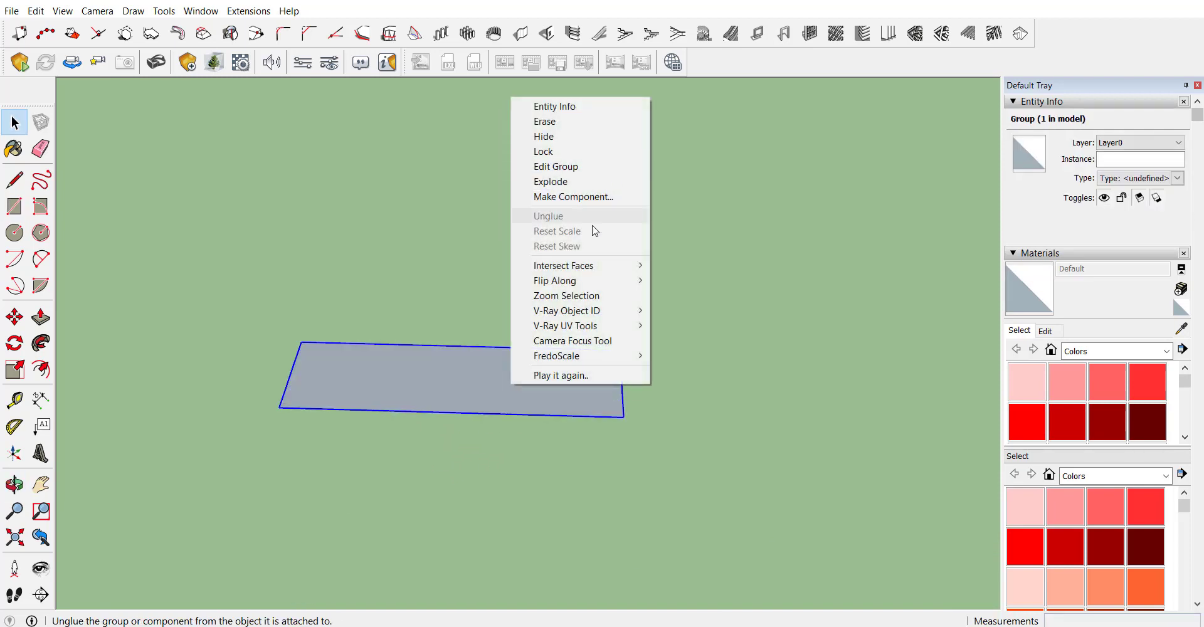
click(604, 196)
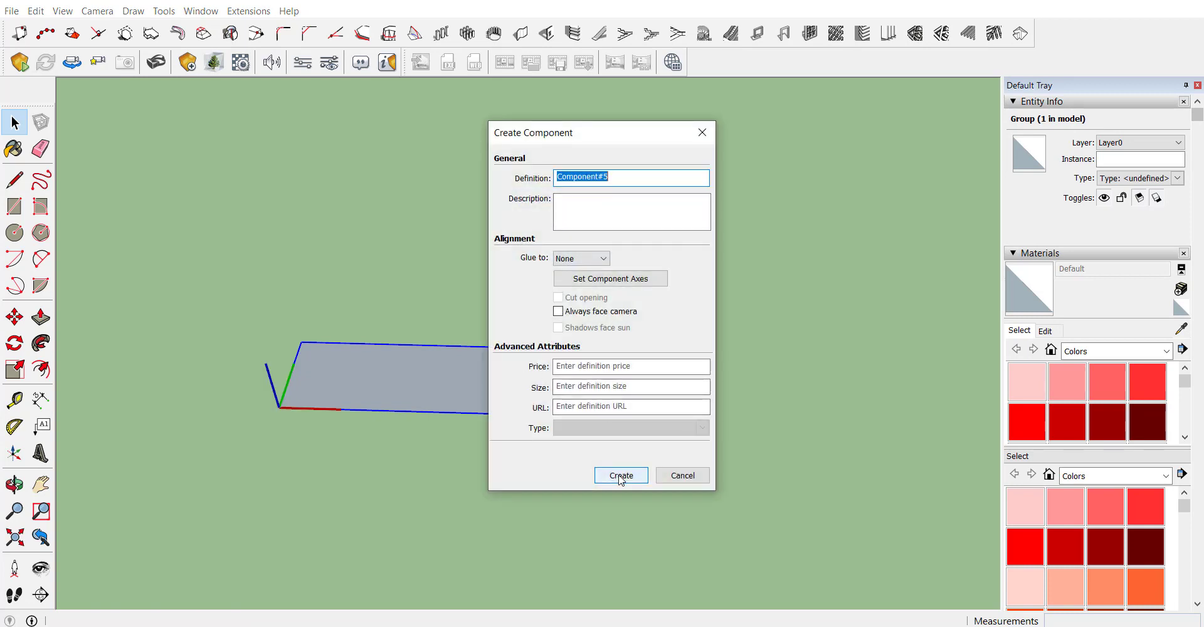
text(S)
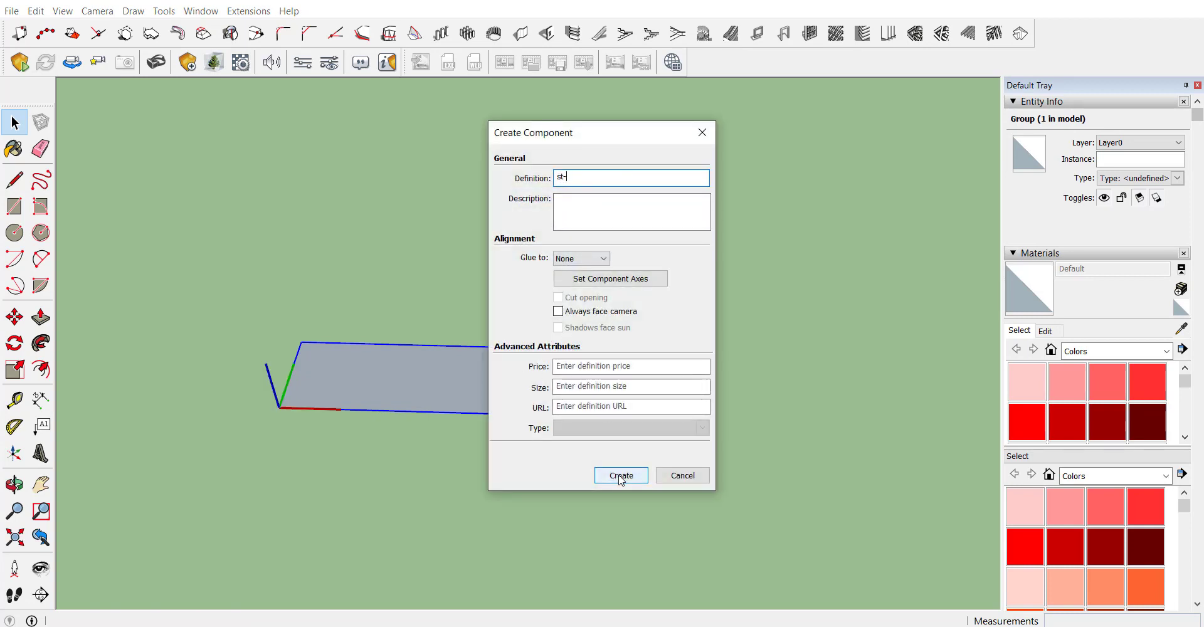
text(t-)
click(621, 477)
double_click(366, 372)
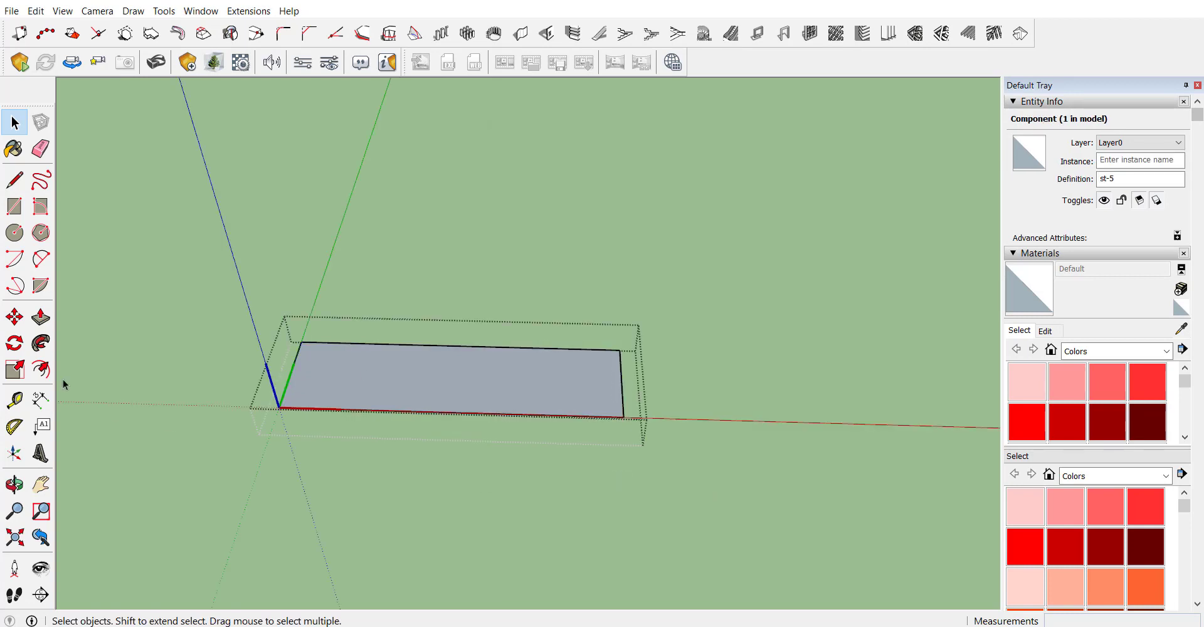
Push/Pull the st-5 rectangle up into a solid step block and close the component
click(43, 316)
drag(352, 358, 363, 349)
key(space)
click(389, 505)
middle_drag(434, 535, 490, 349)
click(490, 349)
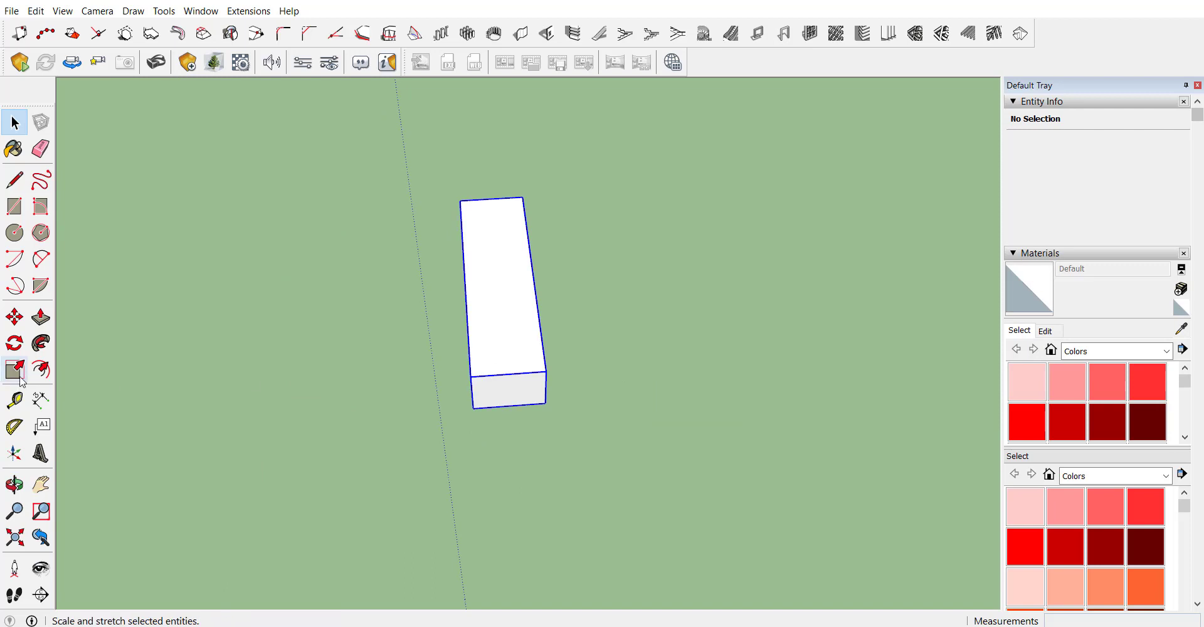
Copy the block onto its top corner ten times to form a straight staircase
click(15, 317)
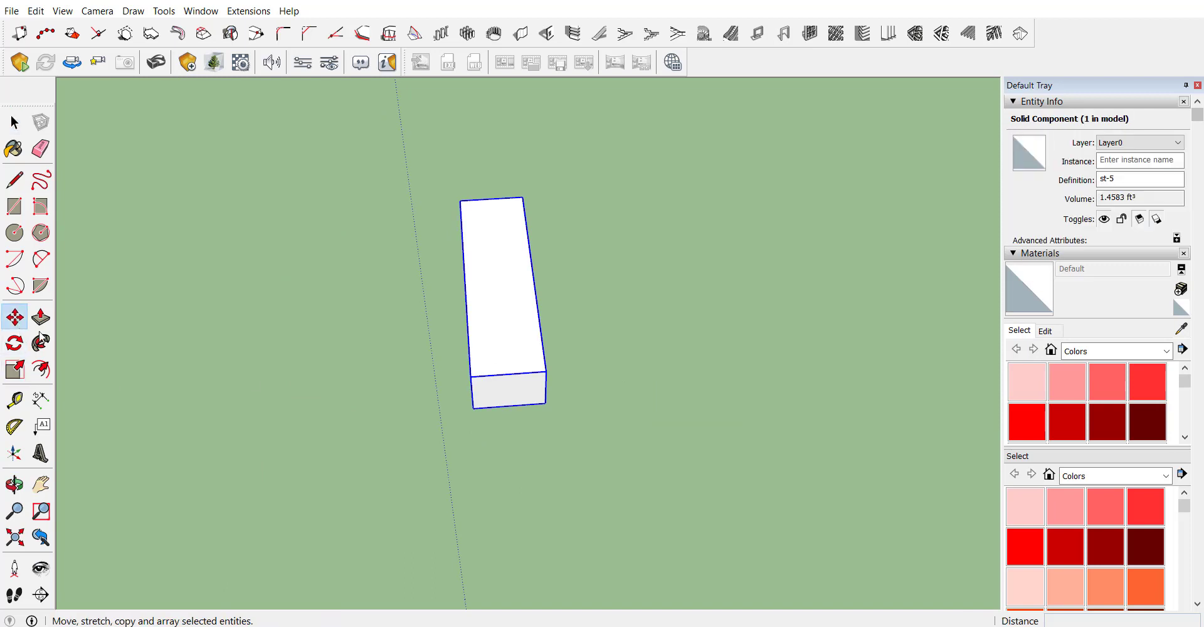
click(473, 409)
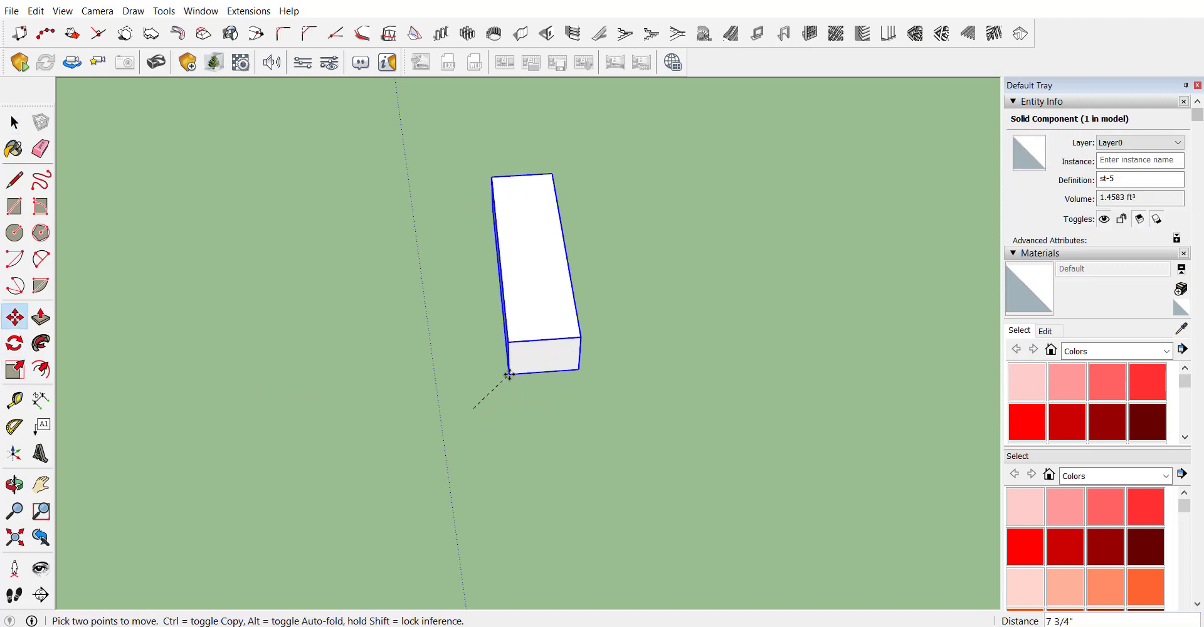
key(ctrl)
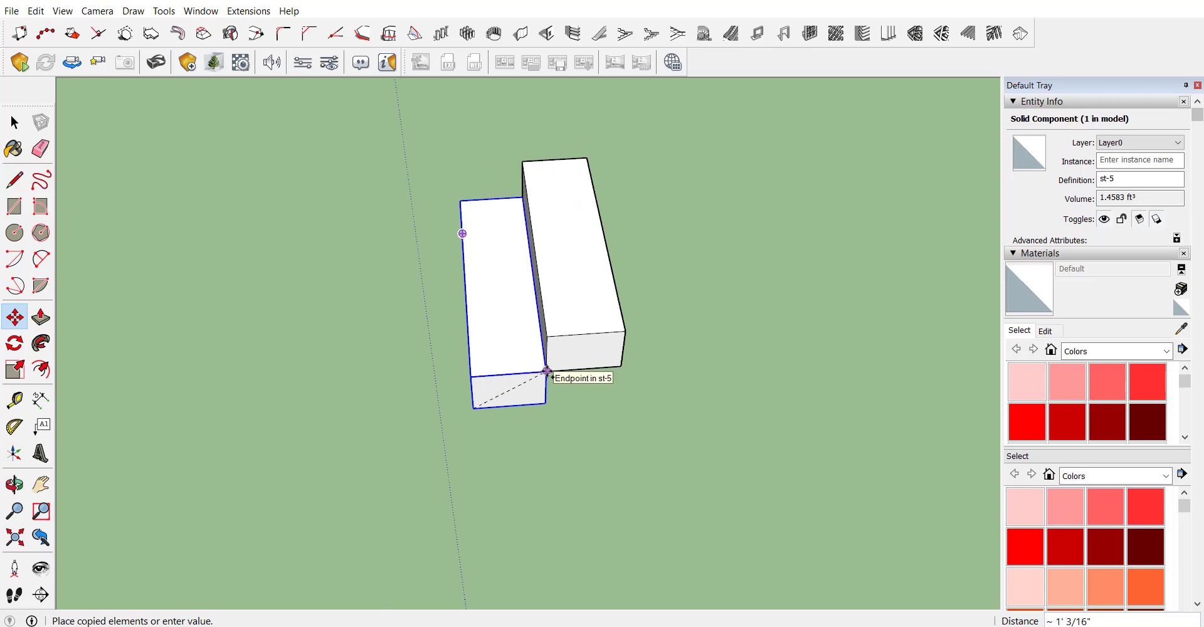
click(547, 370)
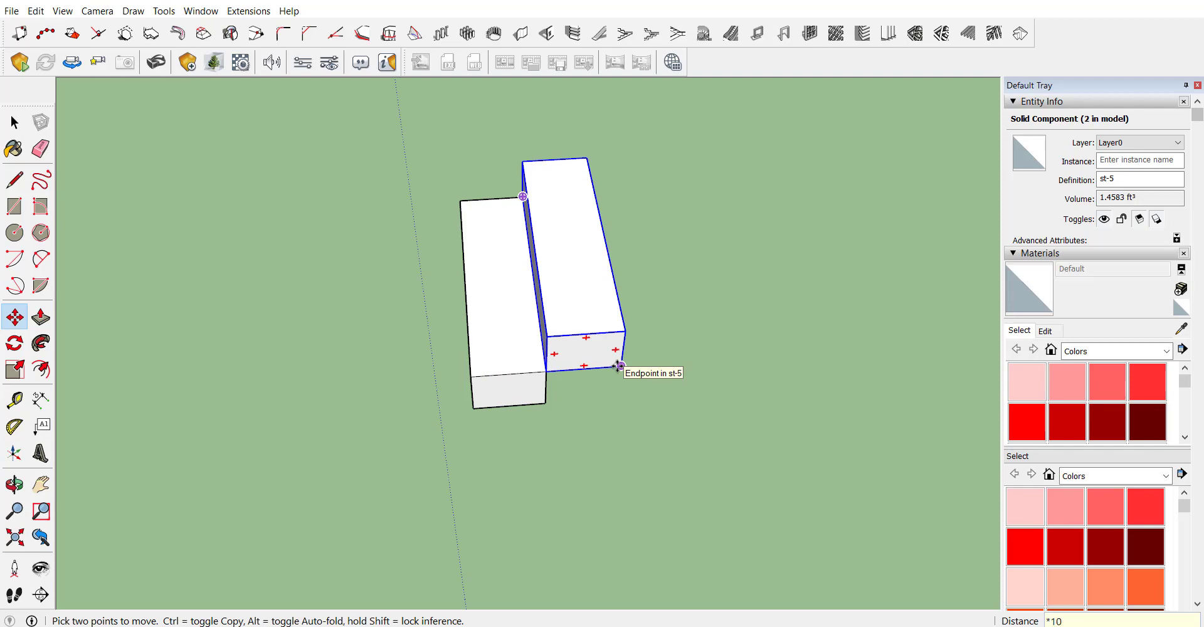
key(Return)
scroll(547, 385, down, 4)
middle_drag(389, 448, 559, 260)
scroll(554, 276, up, 2)
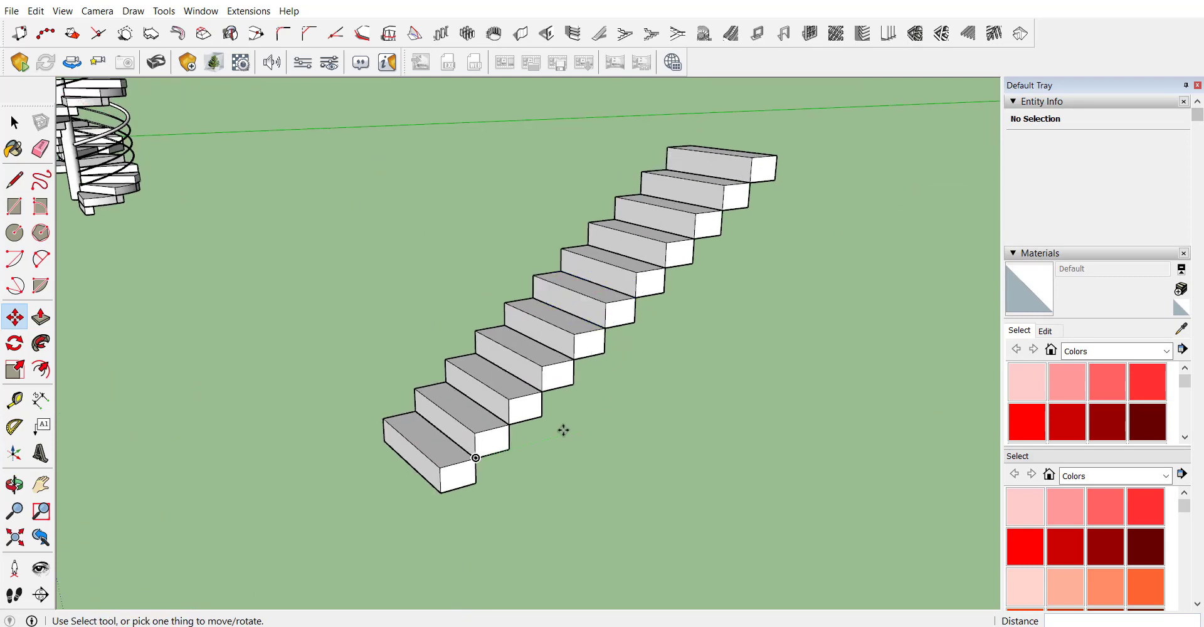
Draw an 8' 4" guide line along the green axis from the bottom step's midpoint, then select everything
middle_drag(363, 449, 65, 216)
key(l)
middle_drag(408, 472, 463, 420)
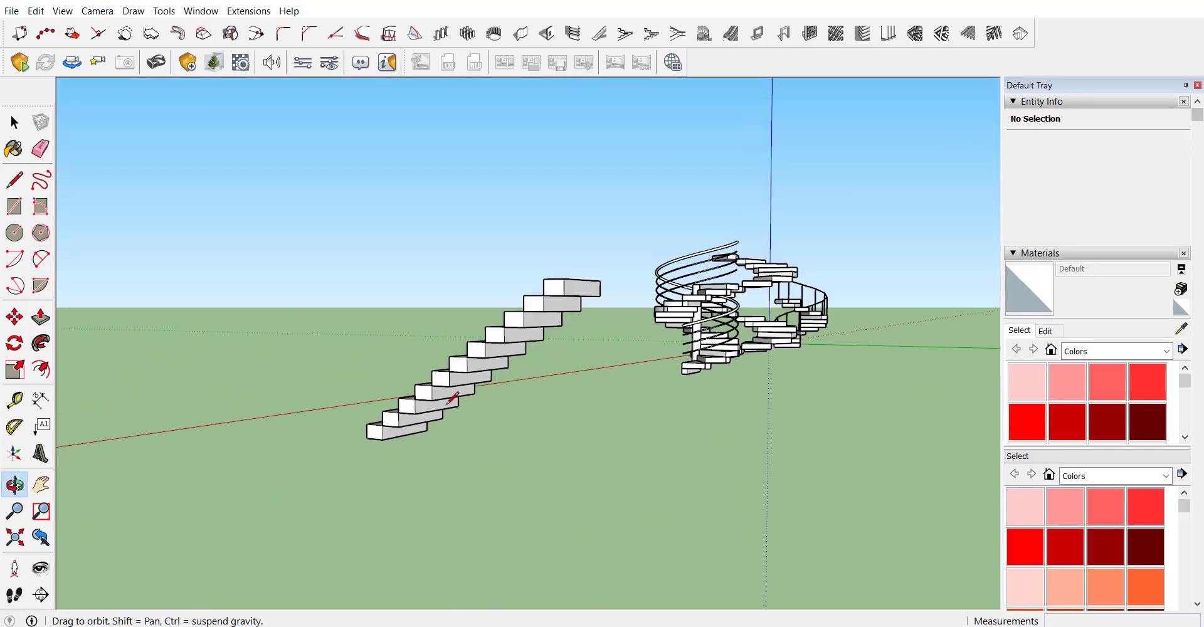
scroll(420, 439, up, 6)
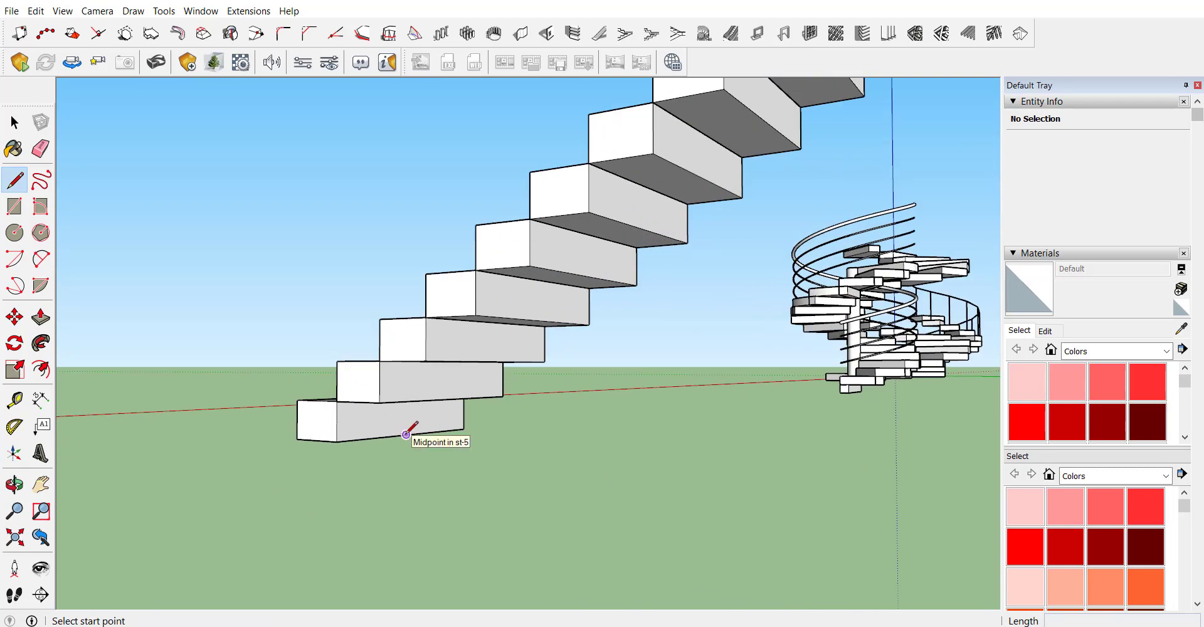
click(406, 433)
scroll(449, 459, down, 4)
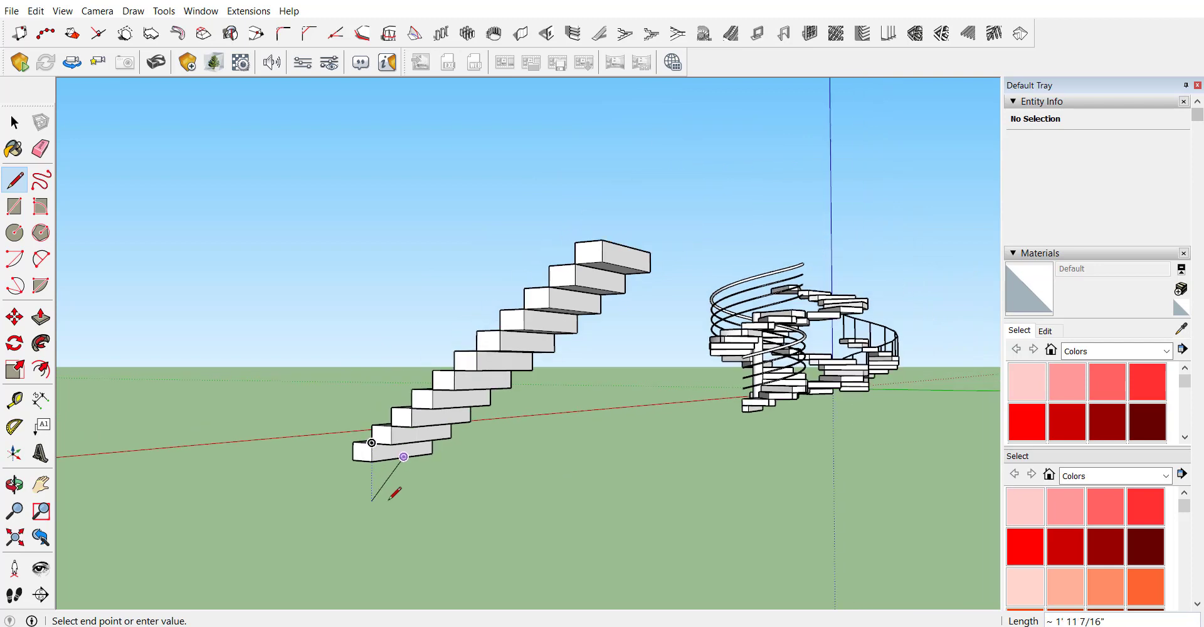
scroll(389, 493, down, 2)
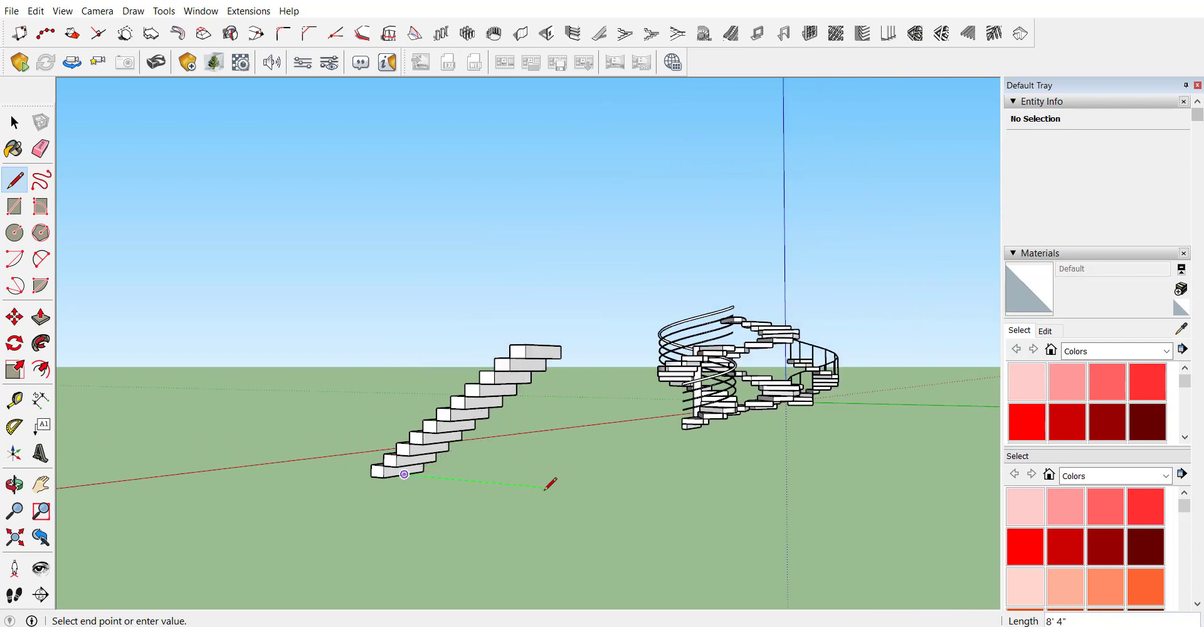
shift+click(543, 358)
key(Escape)
middle_drag(337, 408, 282, 479)
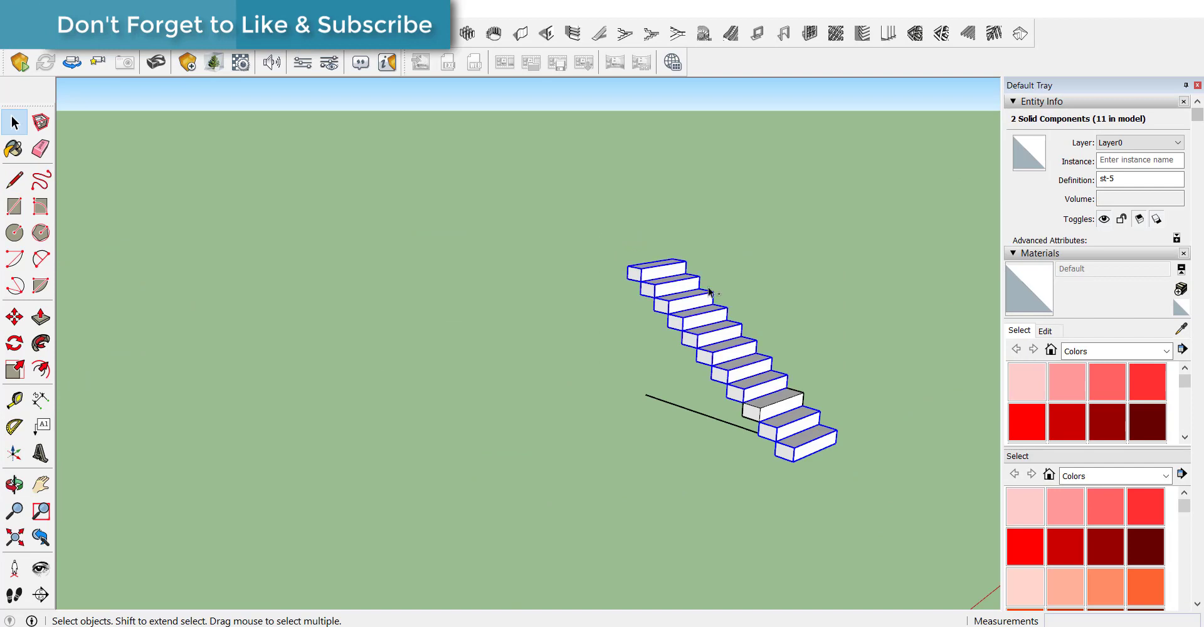
key(ctrl+a)
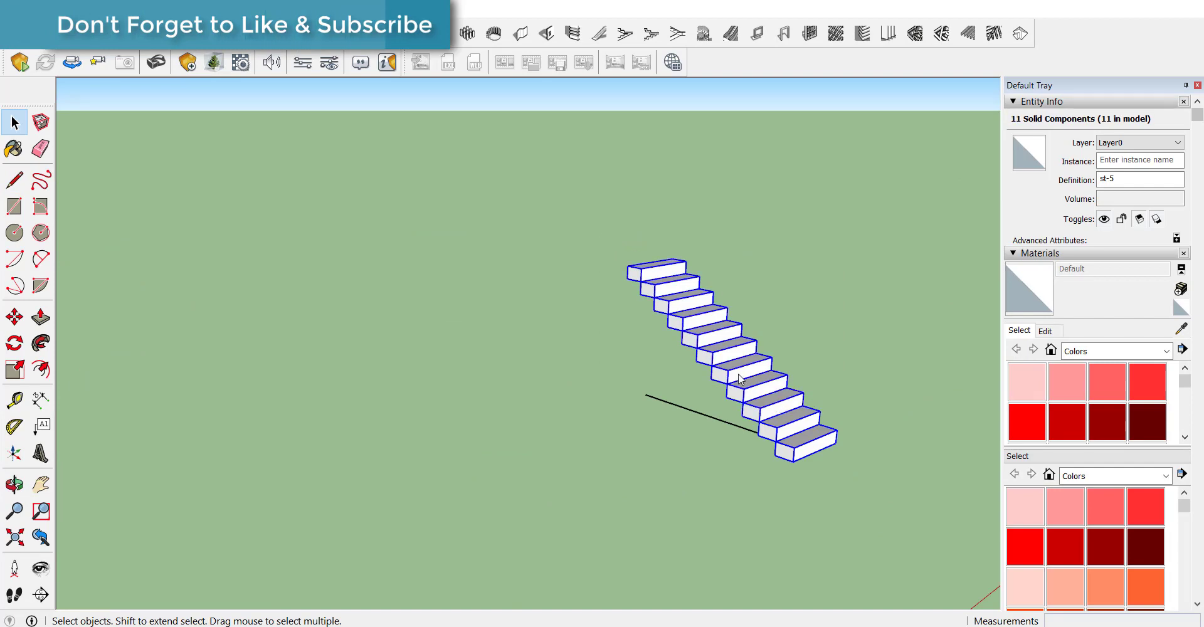
Group the eleven steps and guide line, then bring up FredoScale's Radial Bending (Free) for the group
right_click(740, 376)
click(779, 161)
click(709, 454)
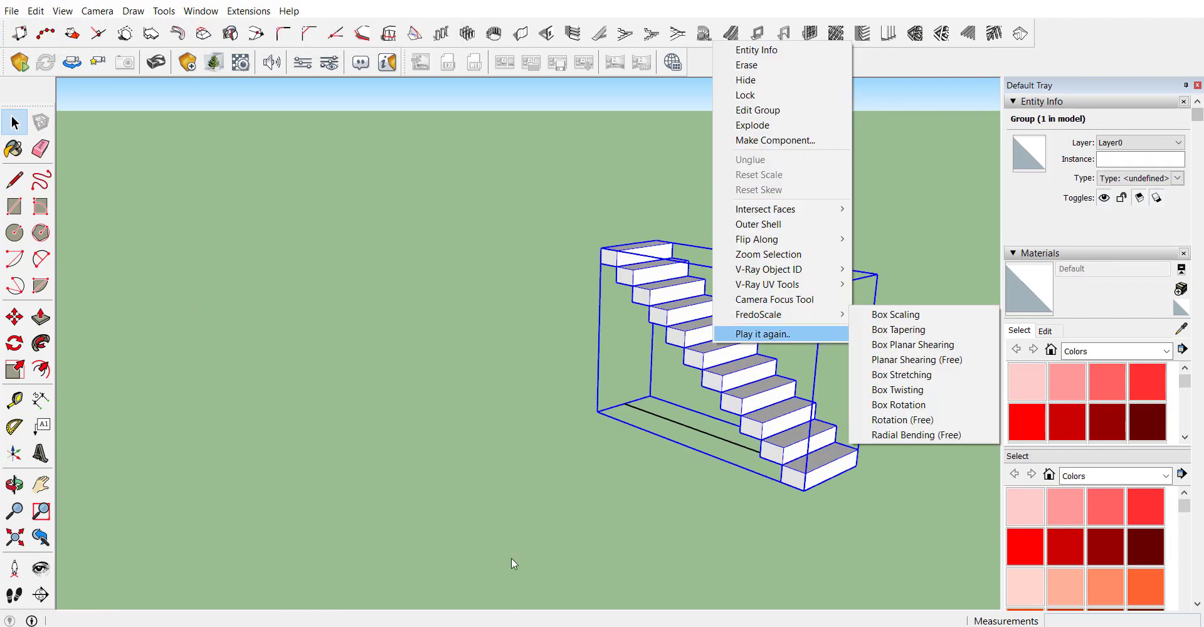
click(510, 558)
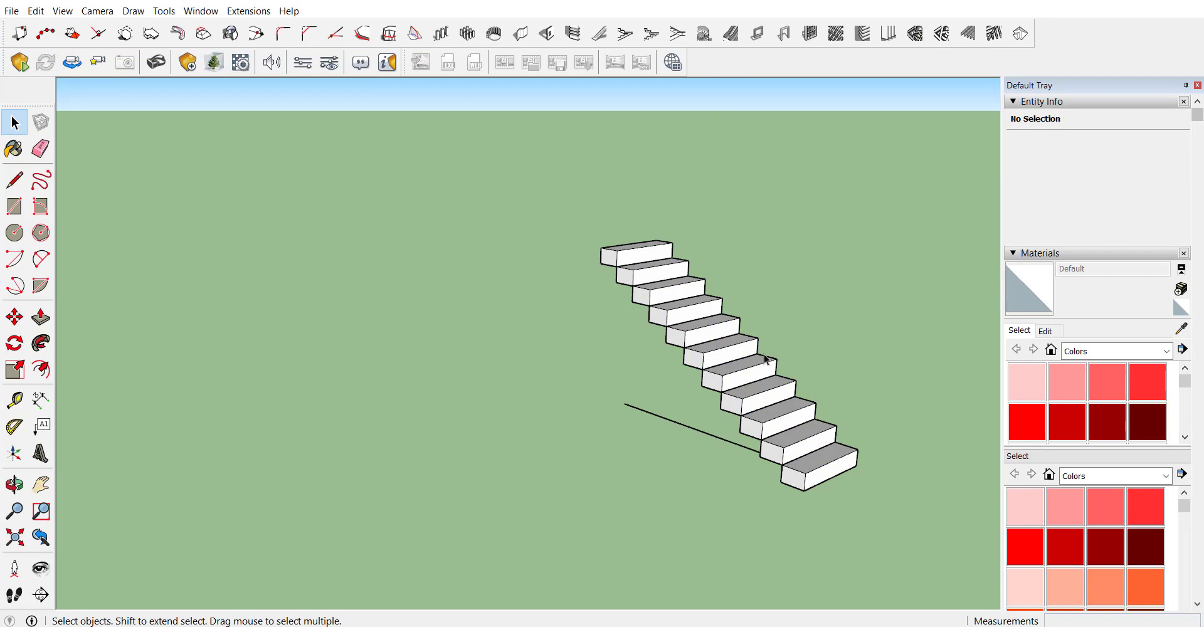
right_click(740, 387)
mouse_move(824, 353)
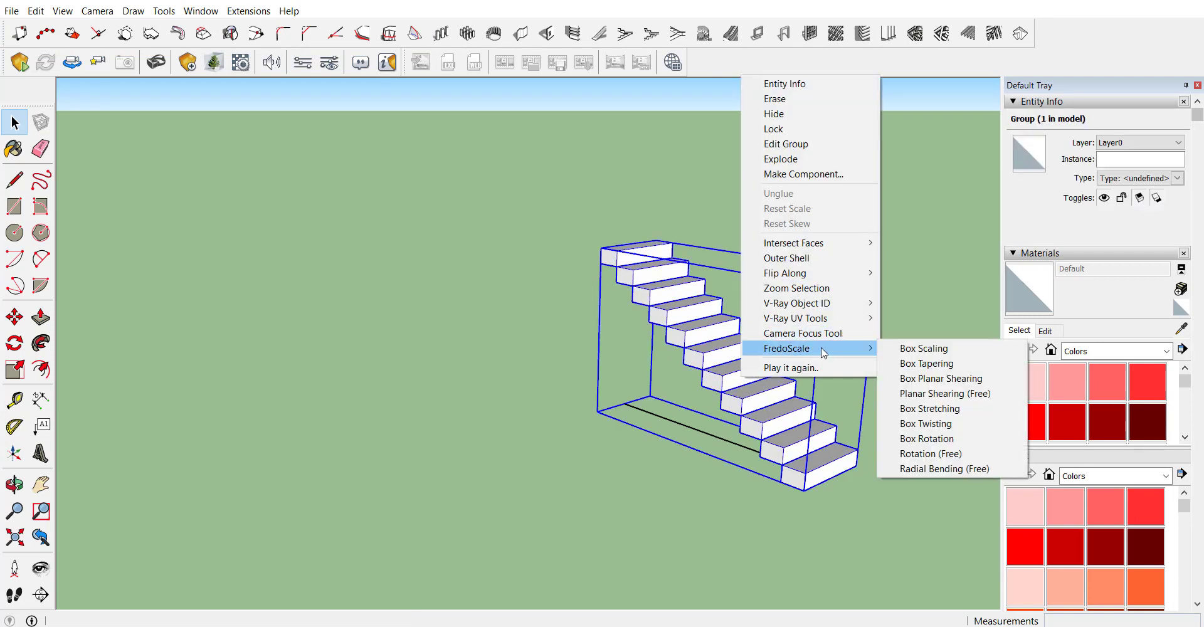
click(948, 470)
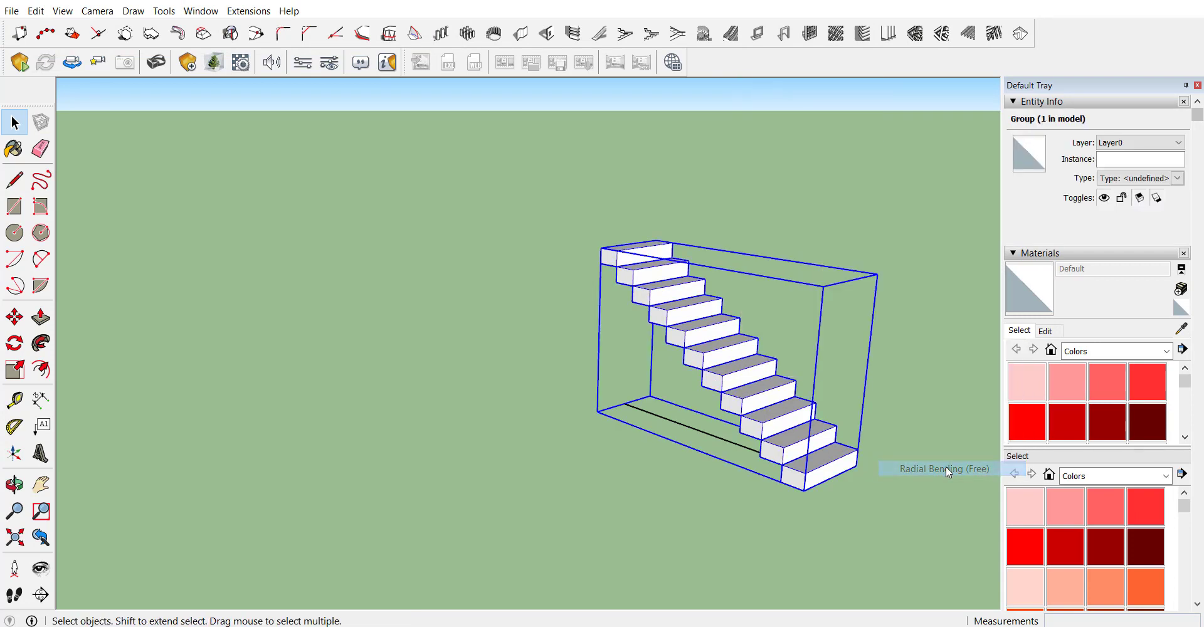
click(832, 479)
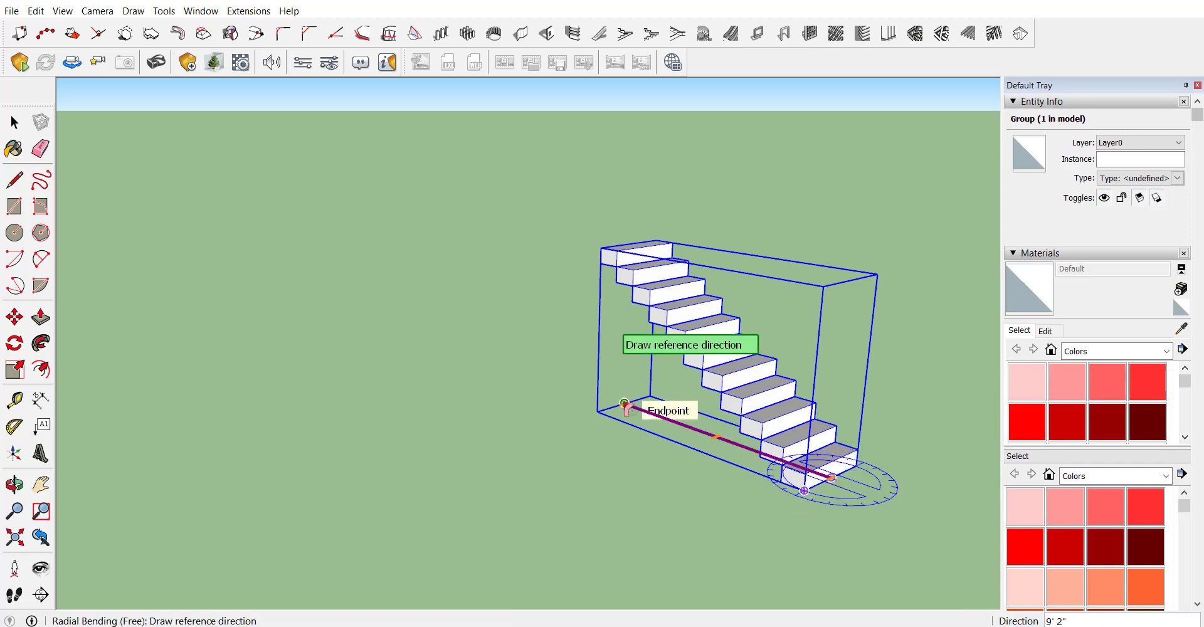
click(625, 405)
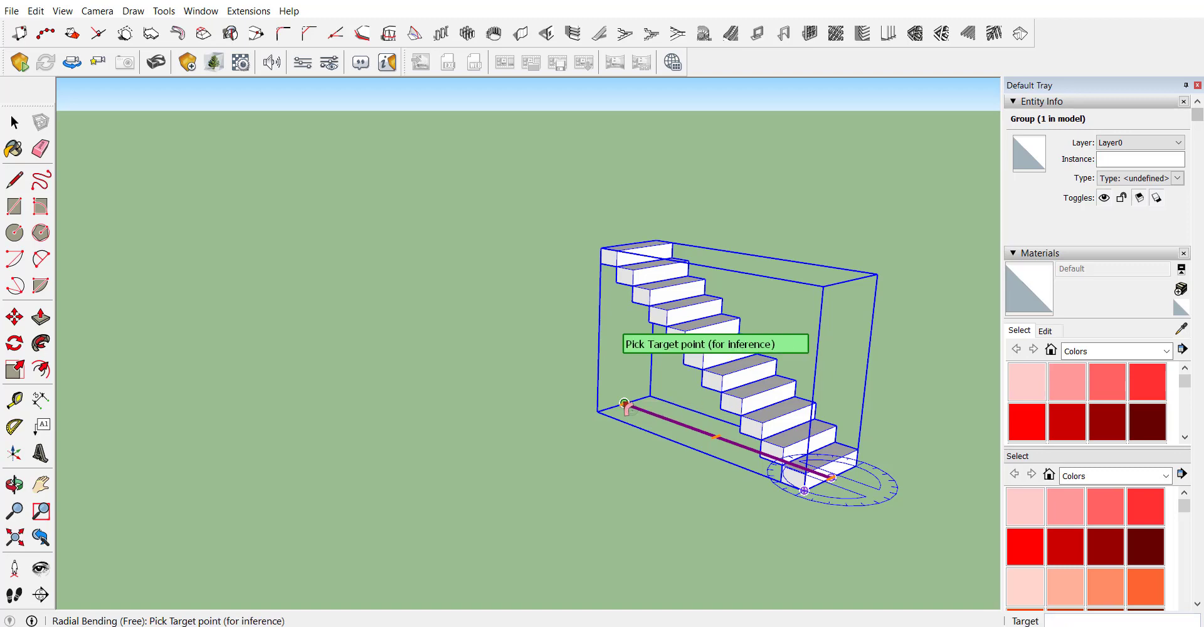
click(625, 405)
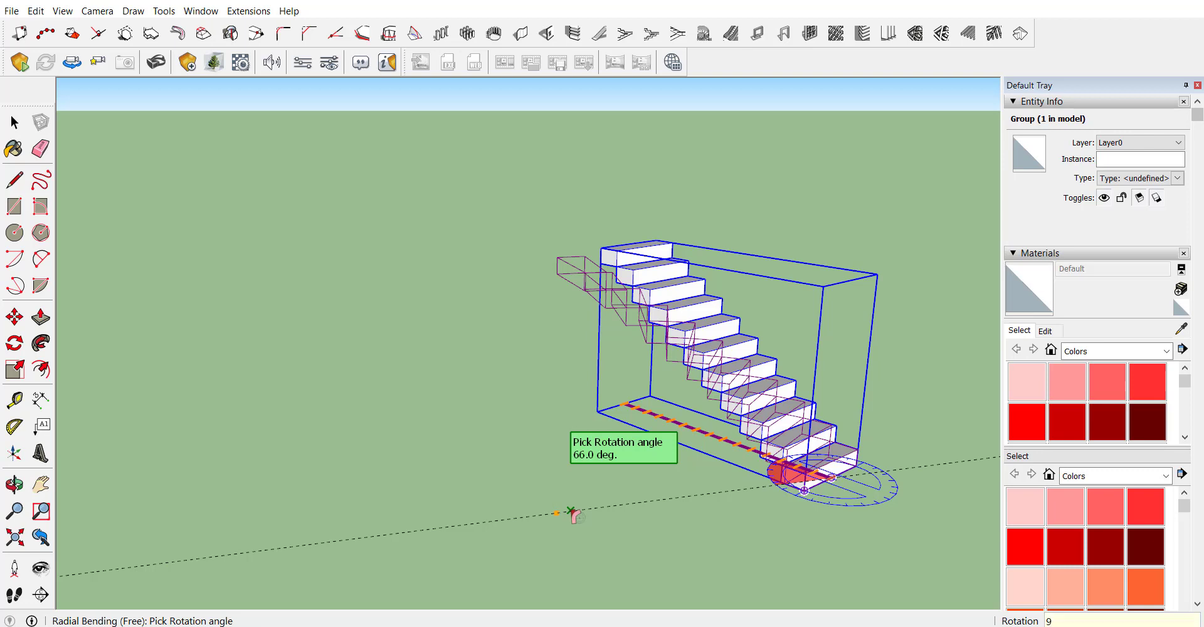
text(90)
key(Return)
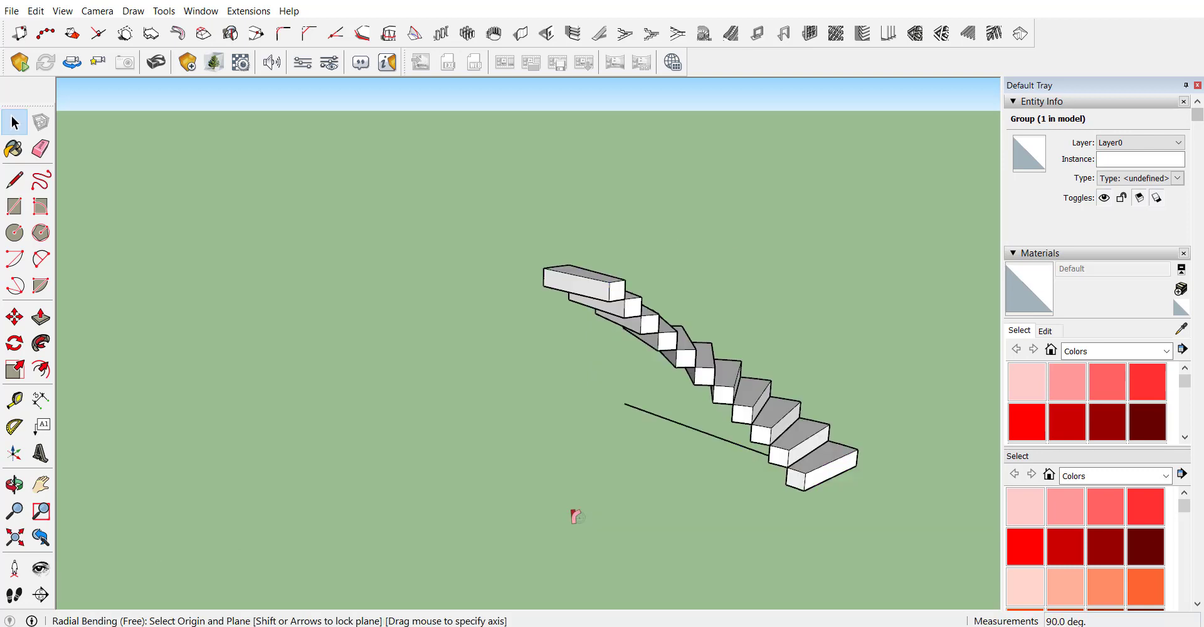
key(space)
middle_drag(313, 386, 280, 510)
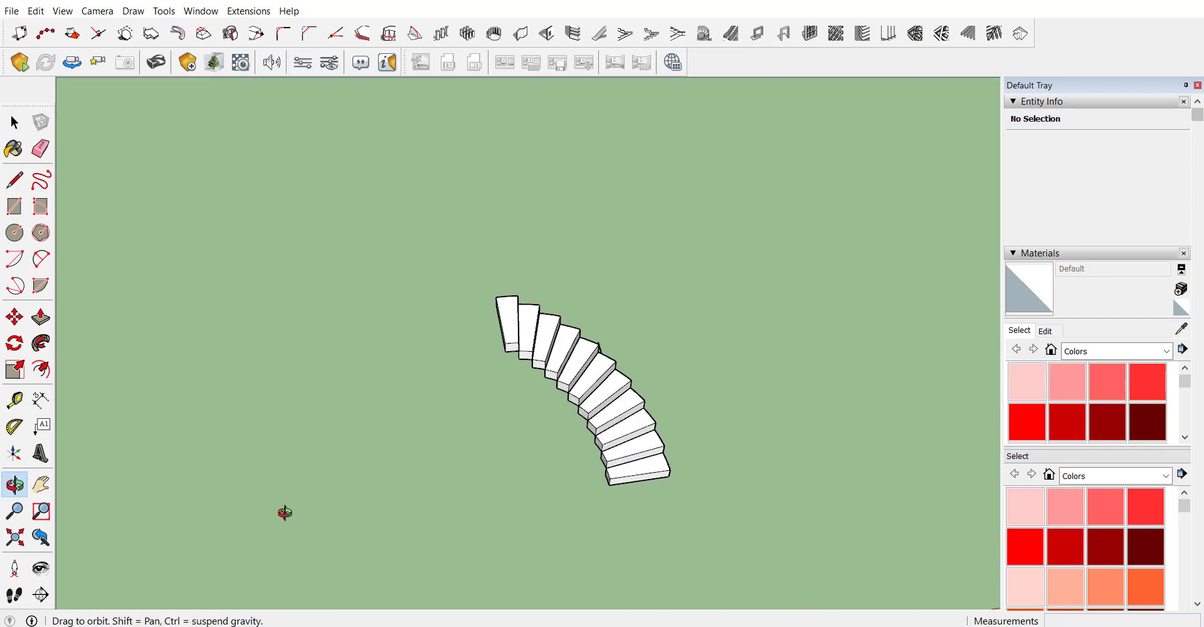
scroll(539, 424, up, 3)
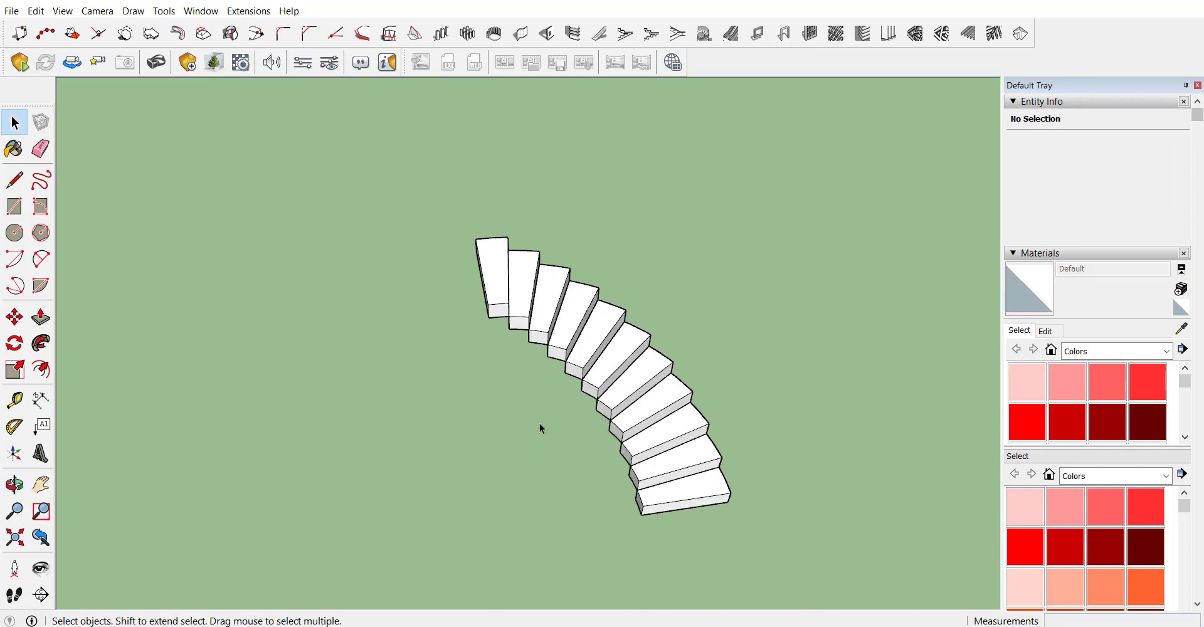
key(ctrl+z)
middle_drag(539, 423, 769, 310)
Bend the stair group 180° with FredoScale Radial Bending (Free) from the bottom step's midpoint
right_click(666, 332)
mouse_move(725, 308)
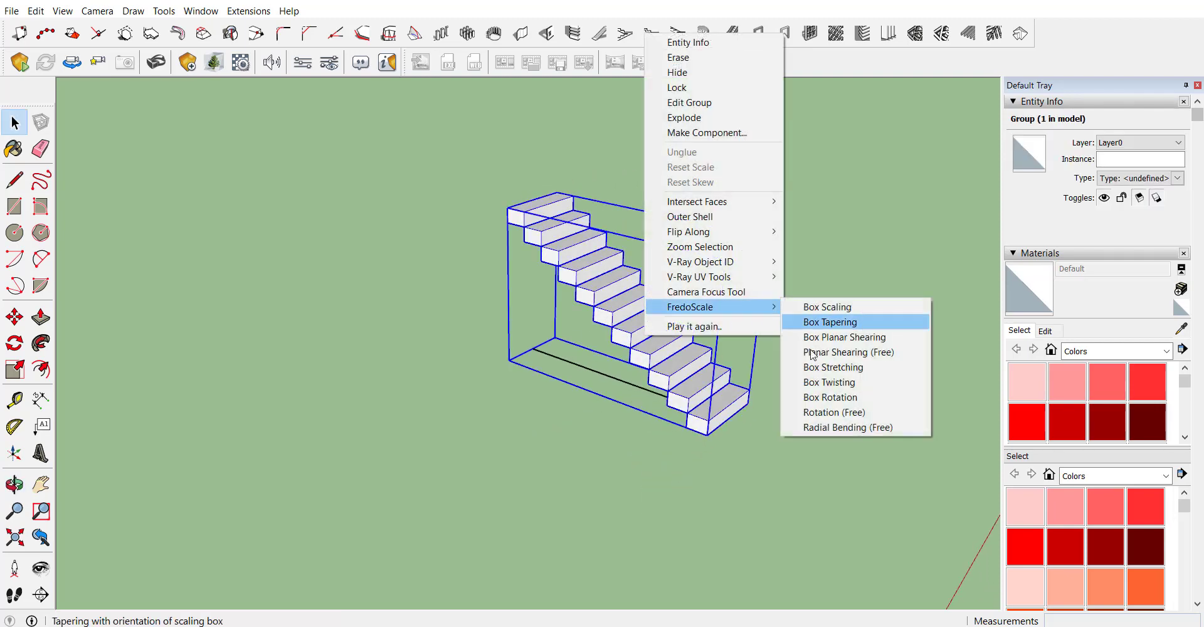
click(823, 428)
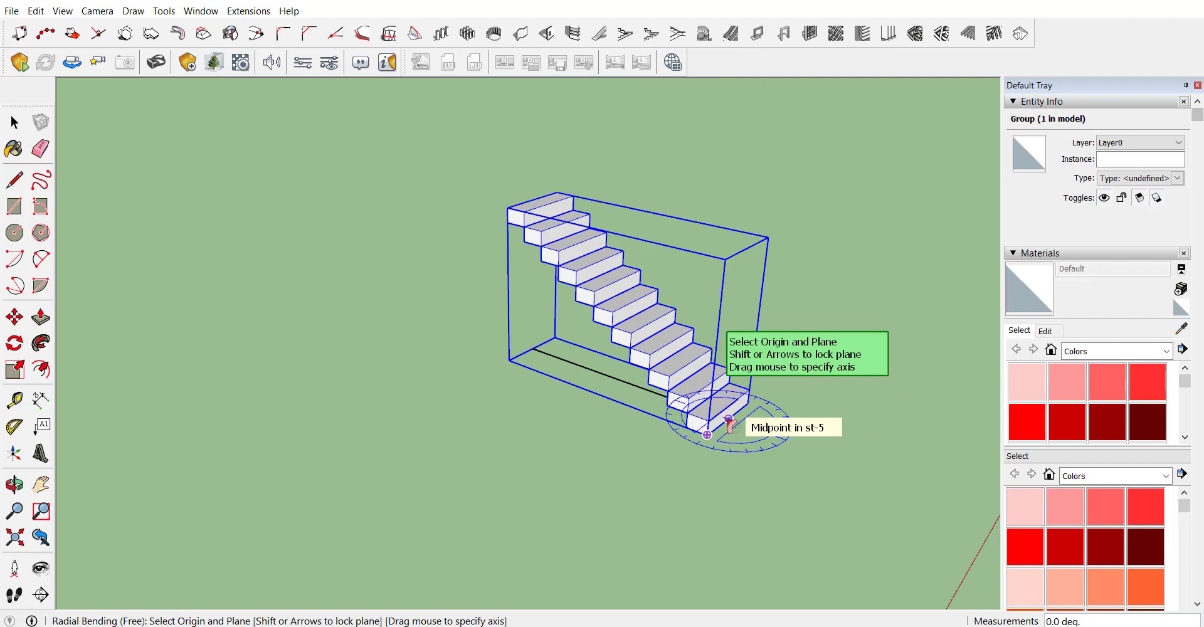
click(728, 419)
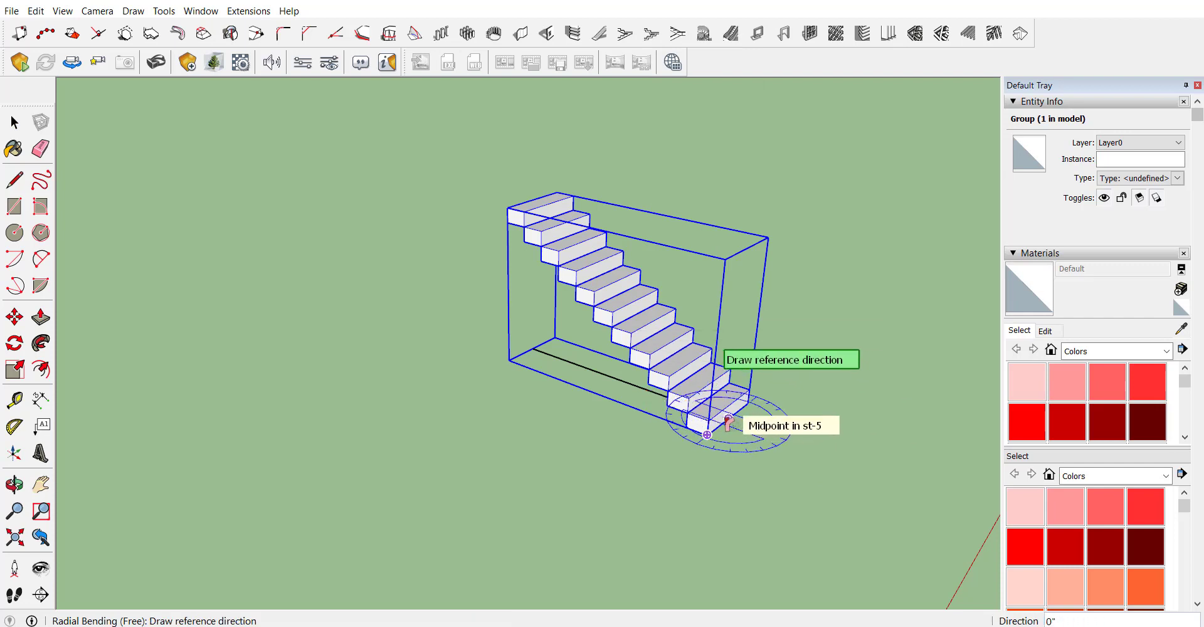
click(533, 349)
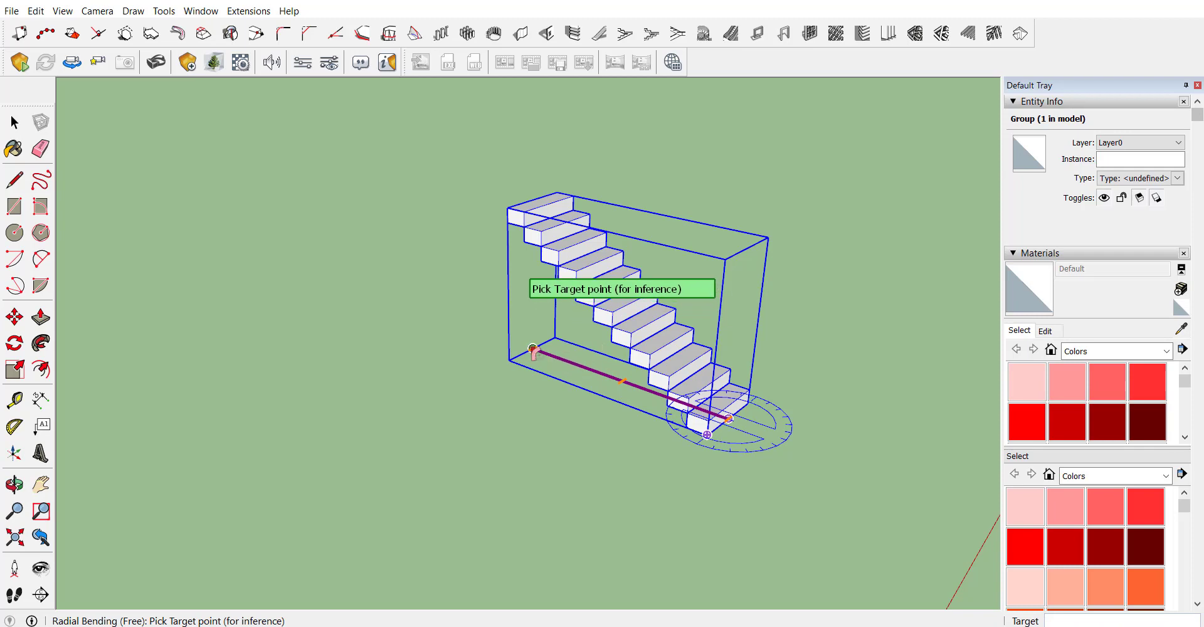
click(533, 349)
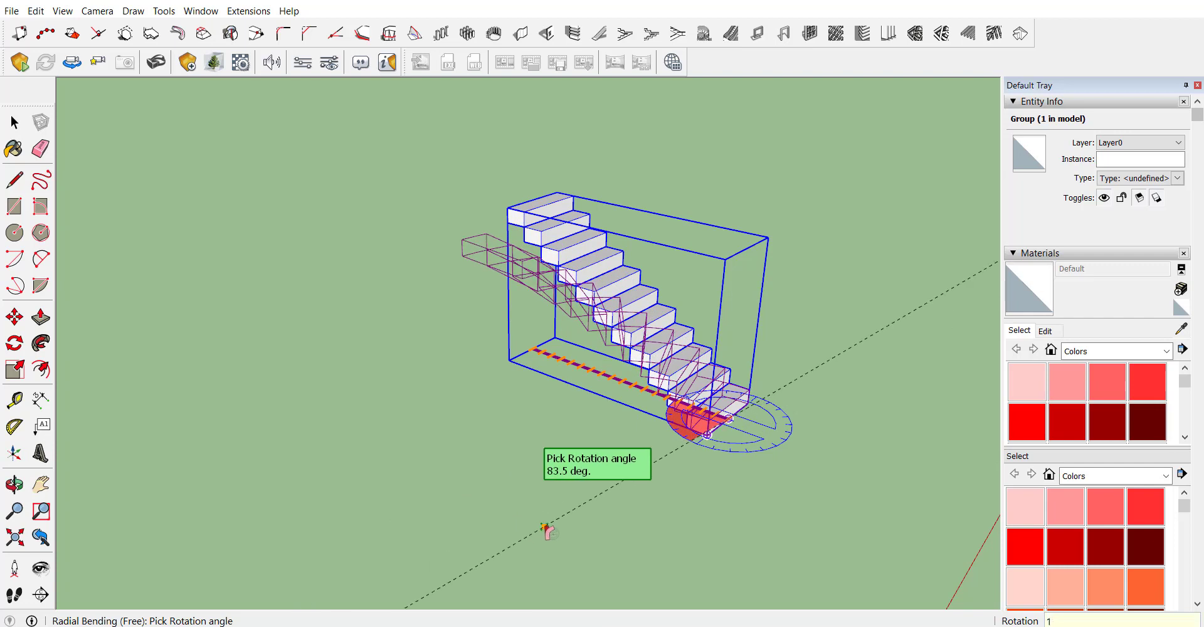
text(180)
key(Return)
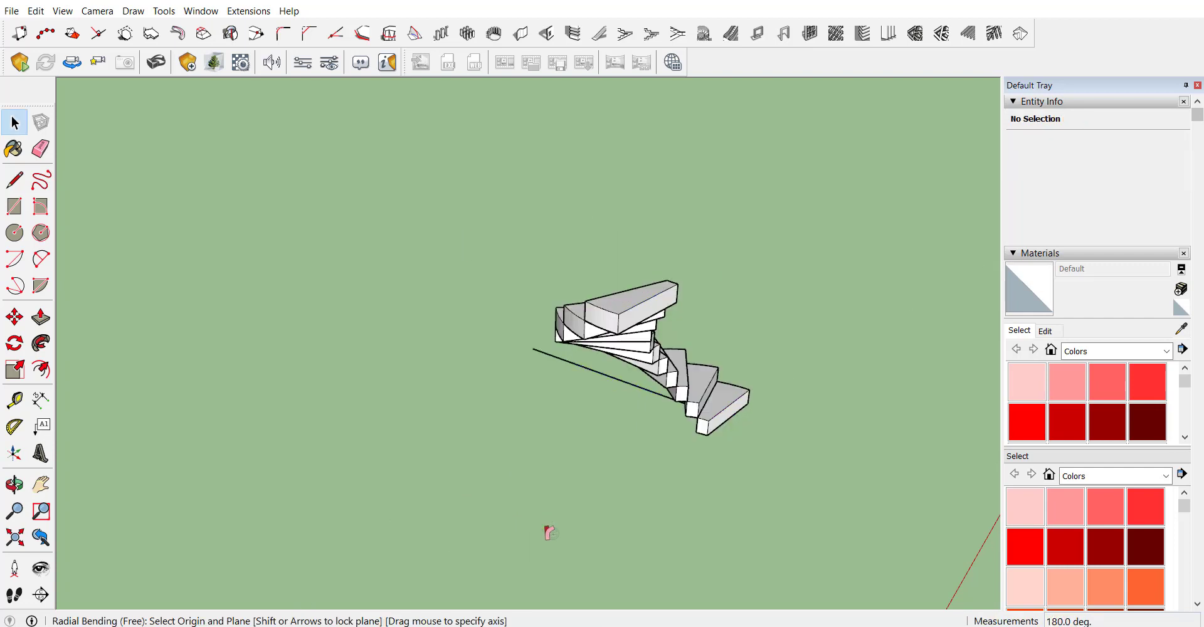
key(space)
Orbit and zoom around the half-circle spiral stair to inspect it
scroll(705, 287, down, 2)
middle_drag(705, 287, 564, 391)
scroll(565, 391, up, 3)
key(space)
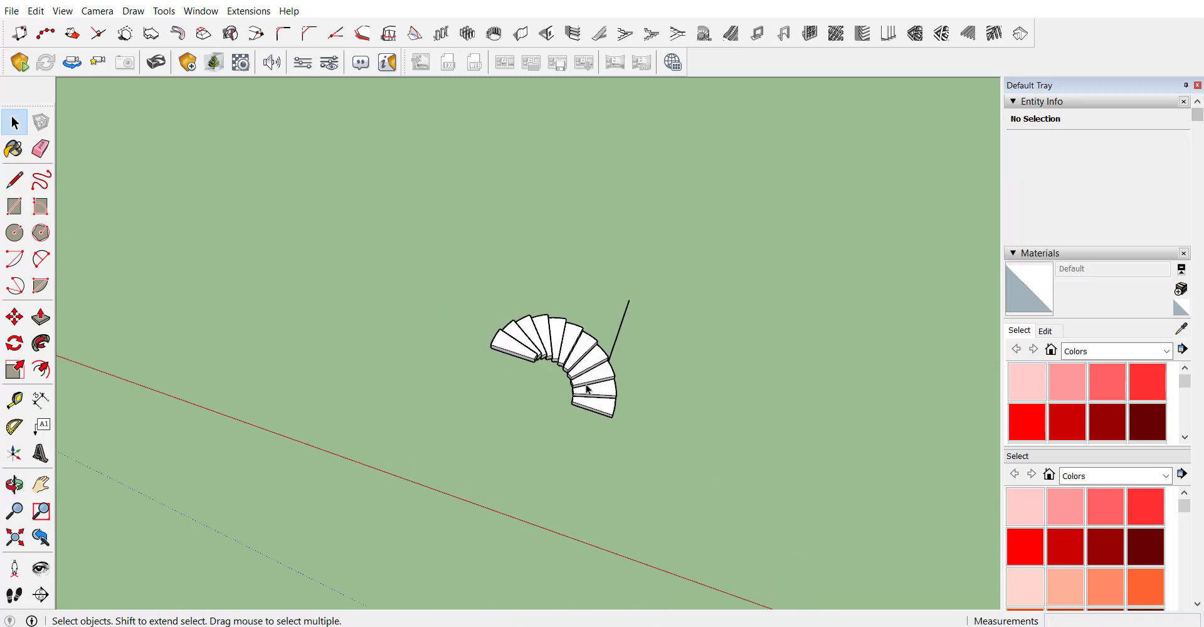
scroll(592, 392, up, 5)
scroll(572, 434, up, 2)
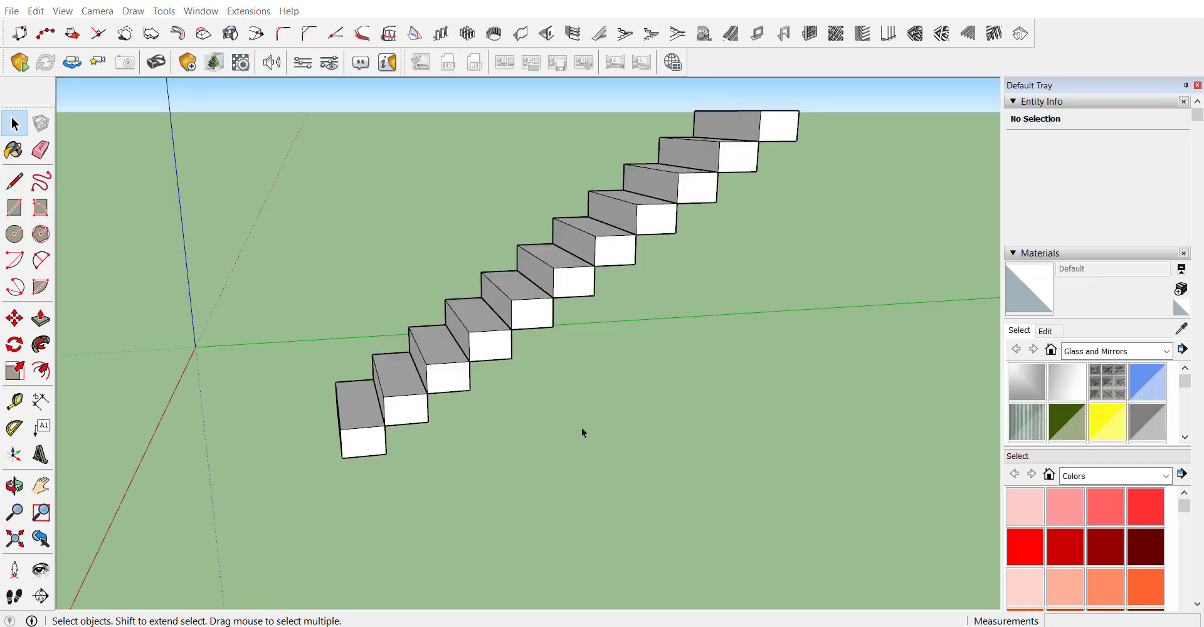
Inside a step, Push/Pull its bottom face 3.5" downward
middle_drag(550, 471, 443, 405)
double_click(409, 400)
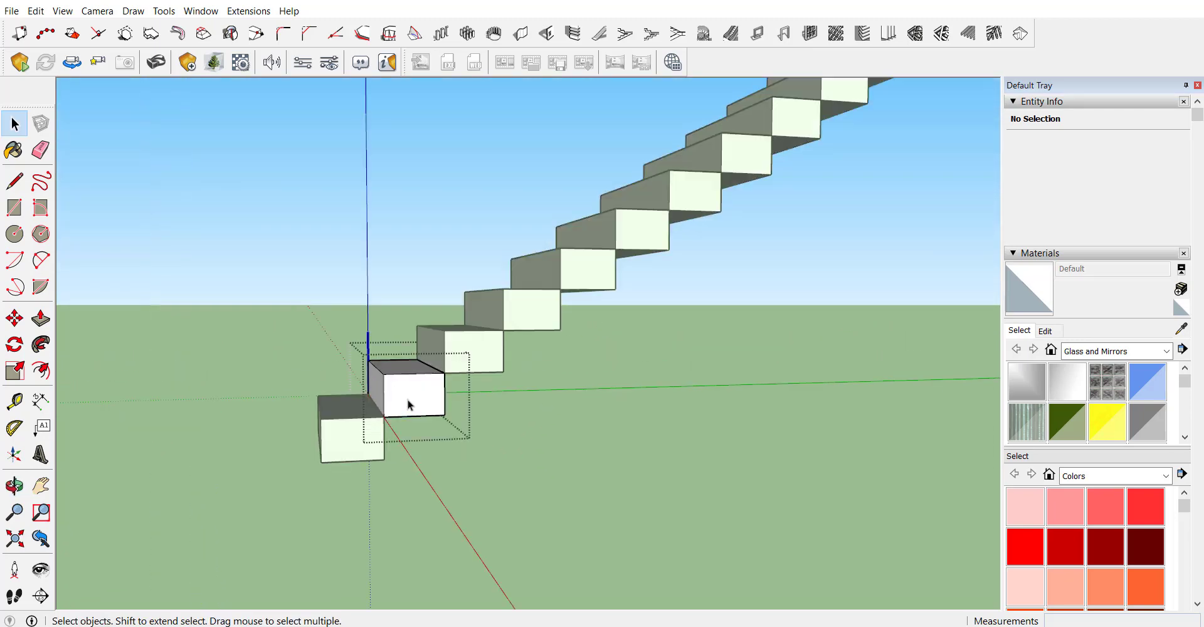
middle_drag(384, 489, 370, 411)
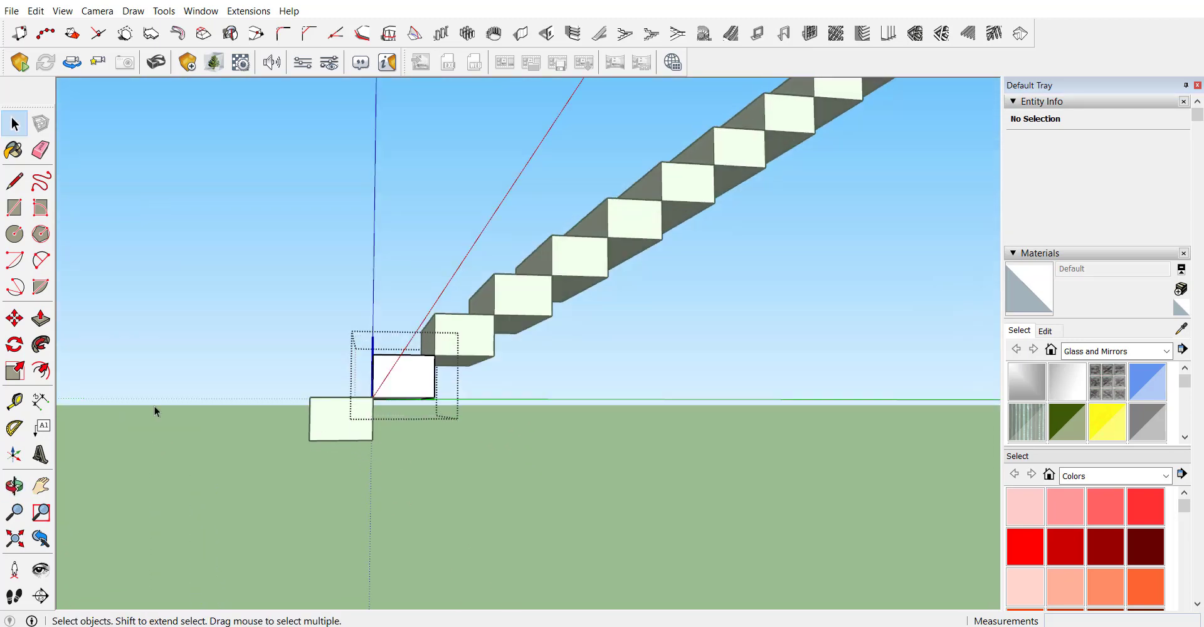
click(41, 318)
scroll(434, 445, up, 5)
drag(301, 366, 354, 389)
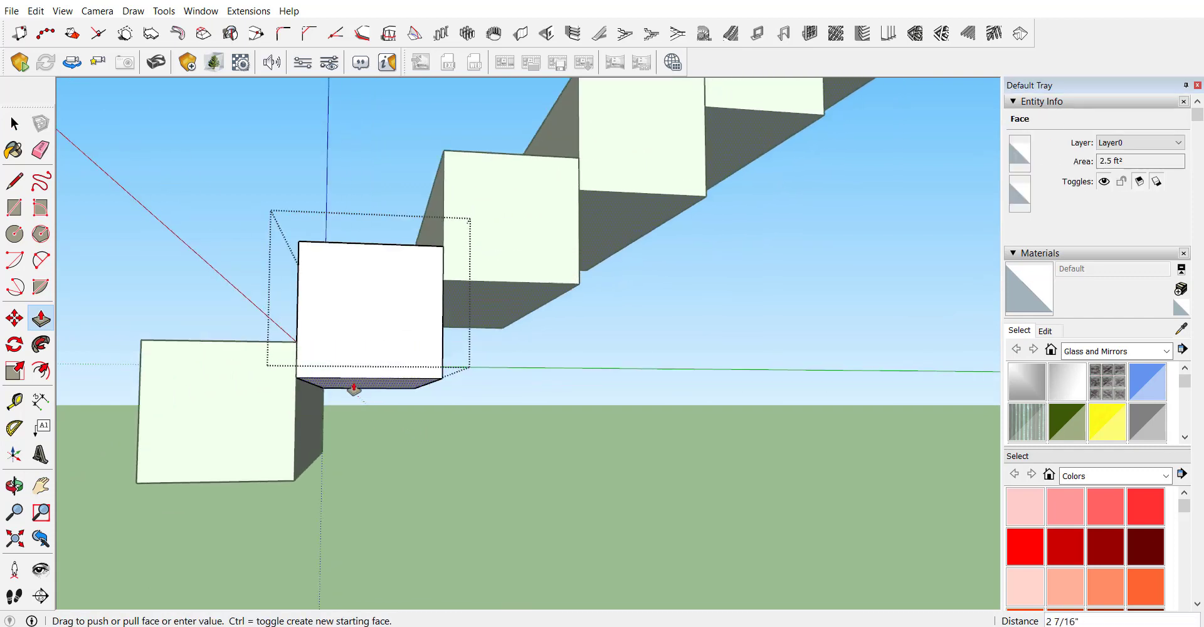
text(3.5)
key(Return)
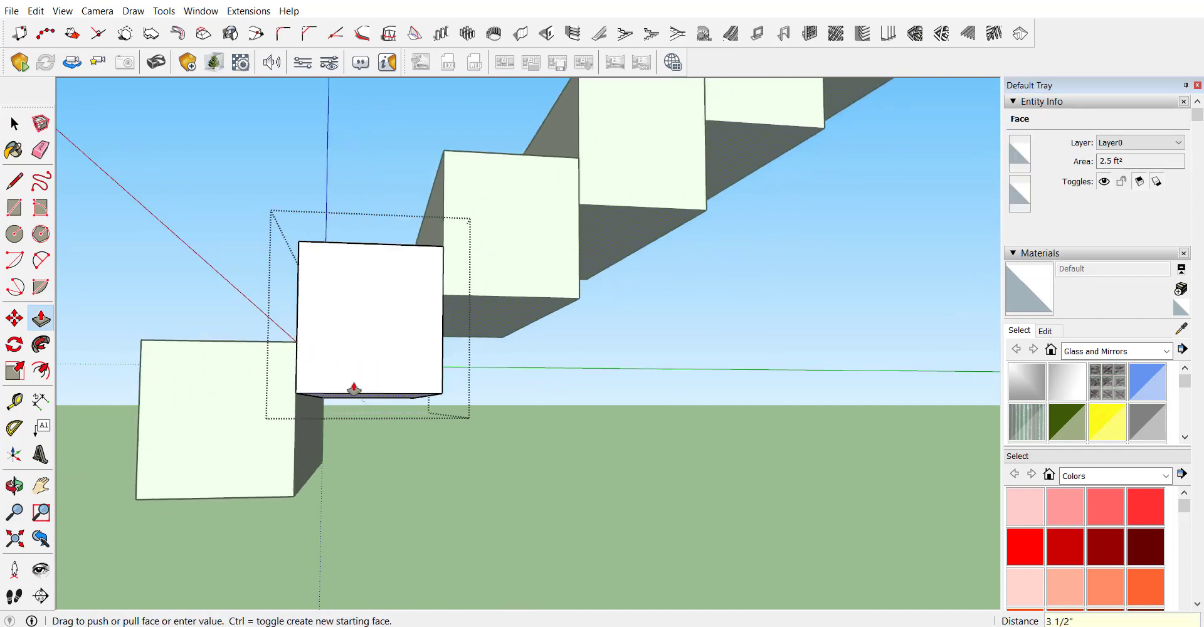
key(space)
Raise the step's bottom edge 7" to slope the underside into a stringer
click(437, 396)
middle_drag(437, 396, 423, 392)
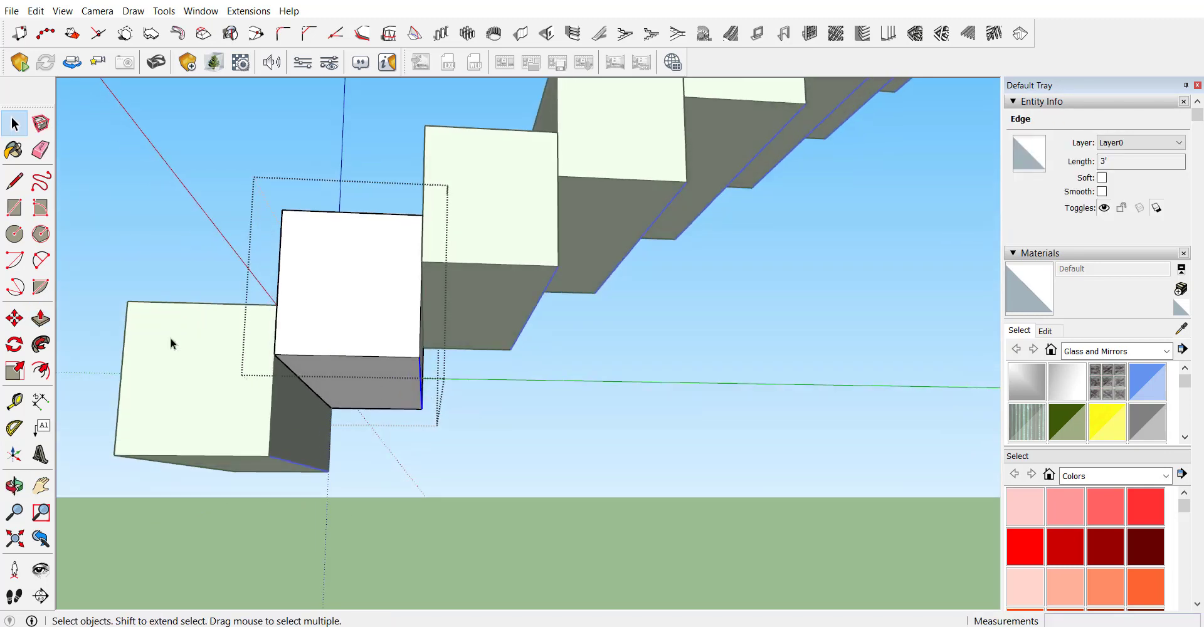
click(15, 318)
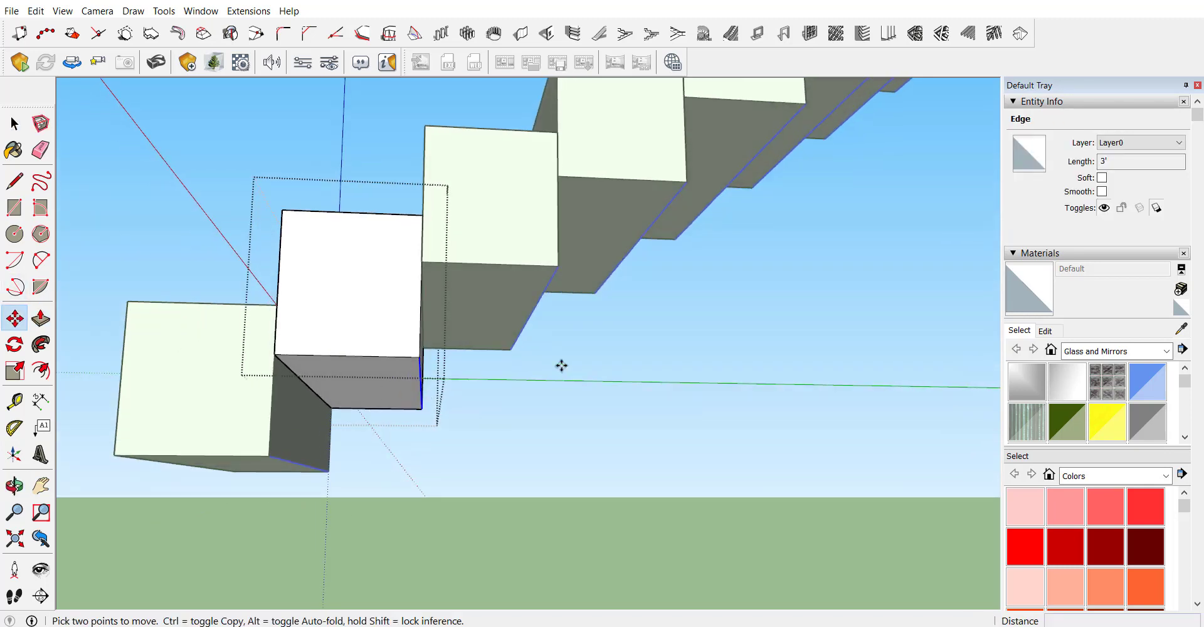
click(423, 347)
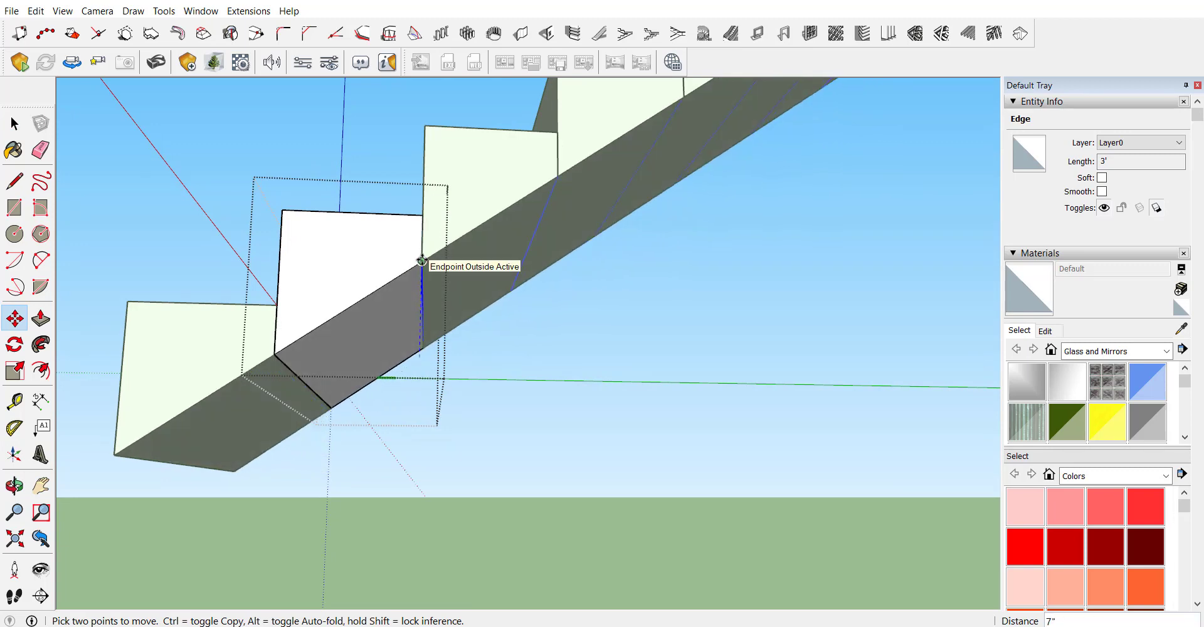
click(421, 260)
middle_drag(571, 349, 497, 371)
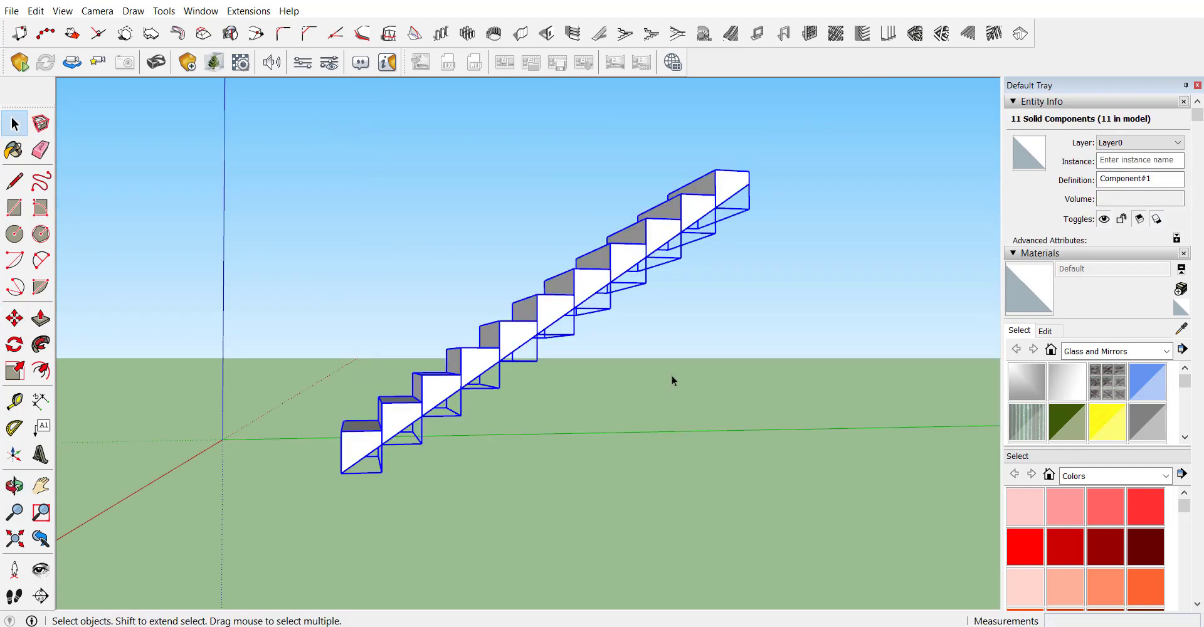